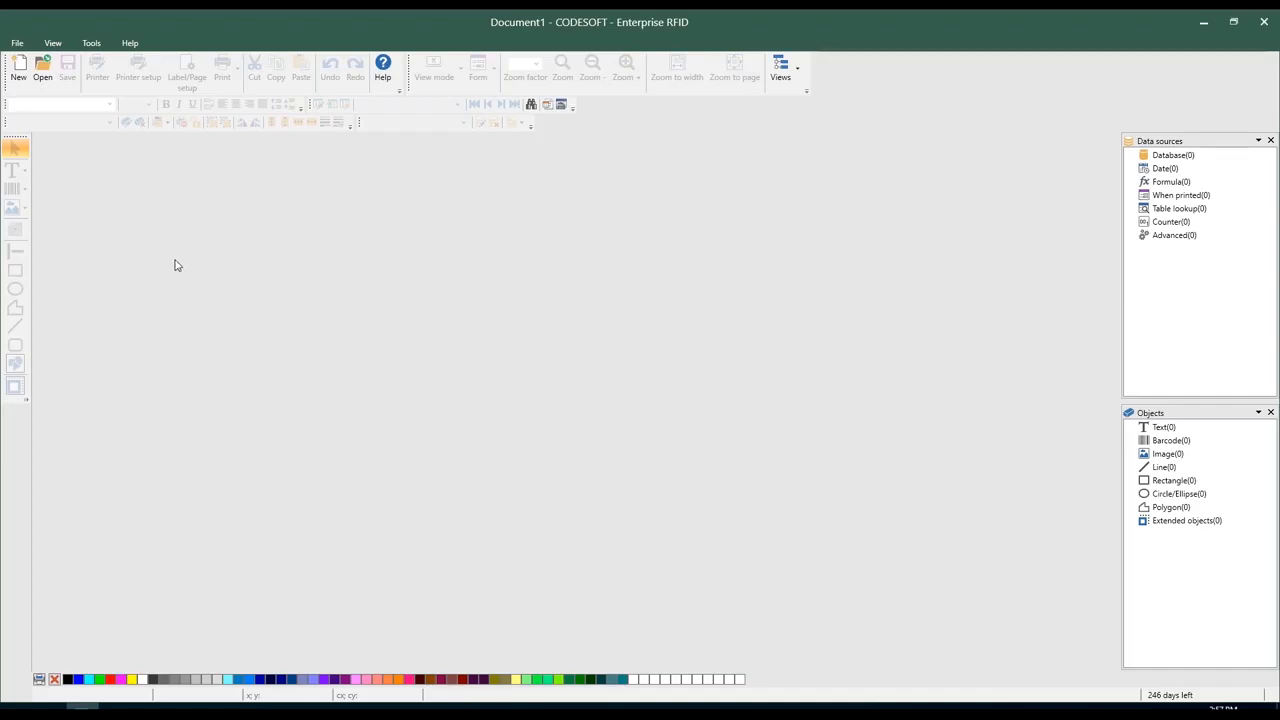
- Start a new label document and choose to use a native printer for it
{"action": "left_click", "coordinate": [17, 45]}
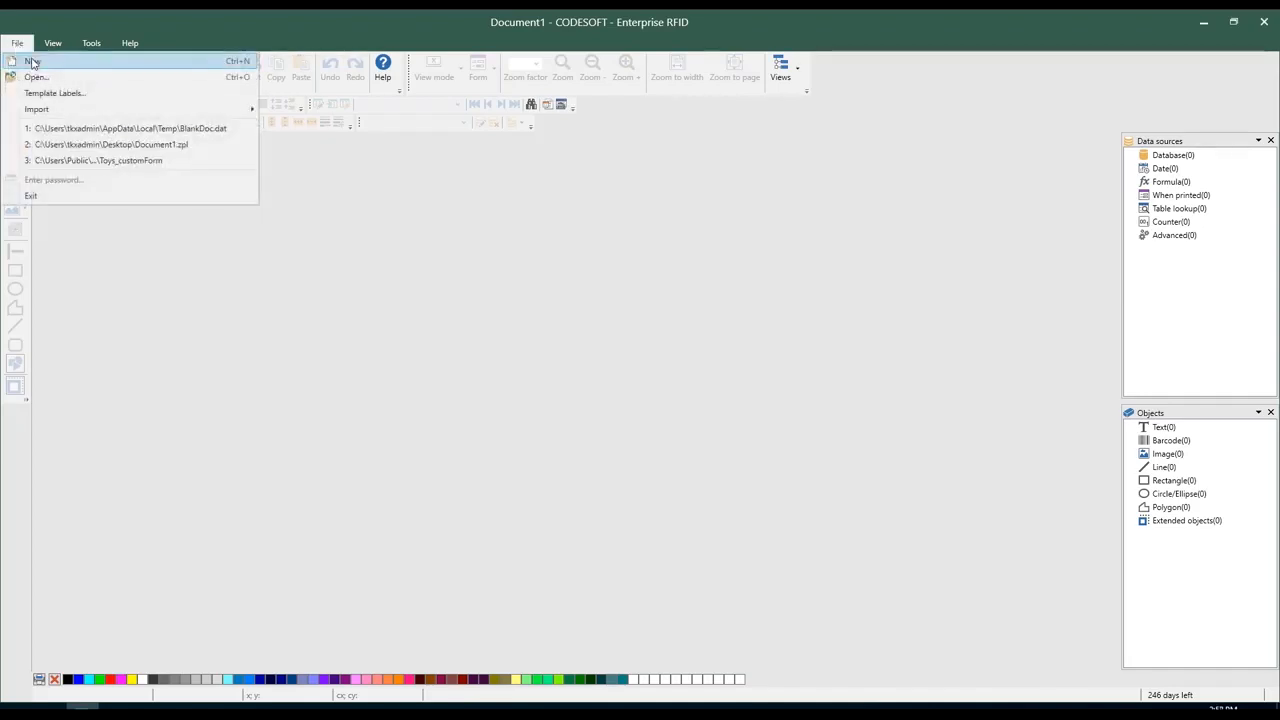
{"action": "left_click", "coordinate": [33, 62]}
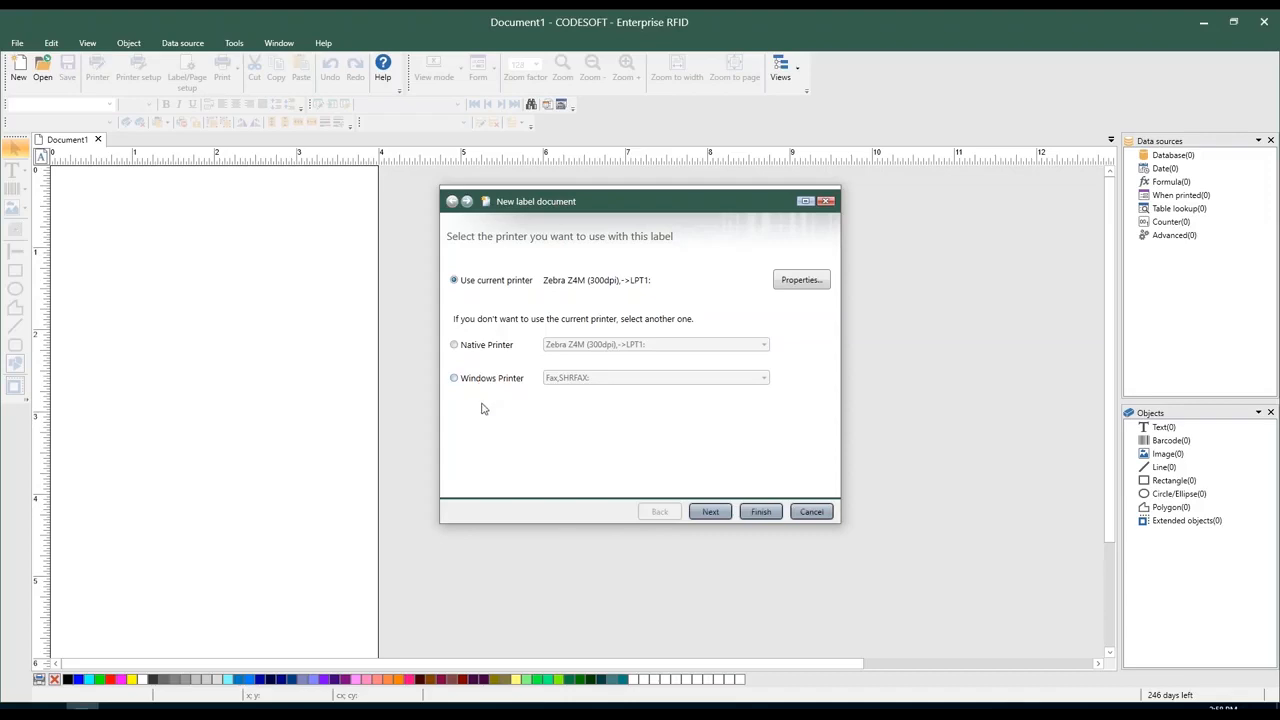
{"action": "left_click", "coordinate": [472, 345]}
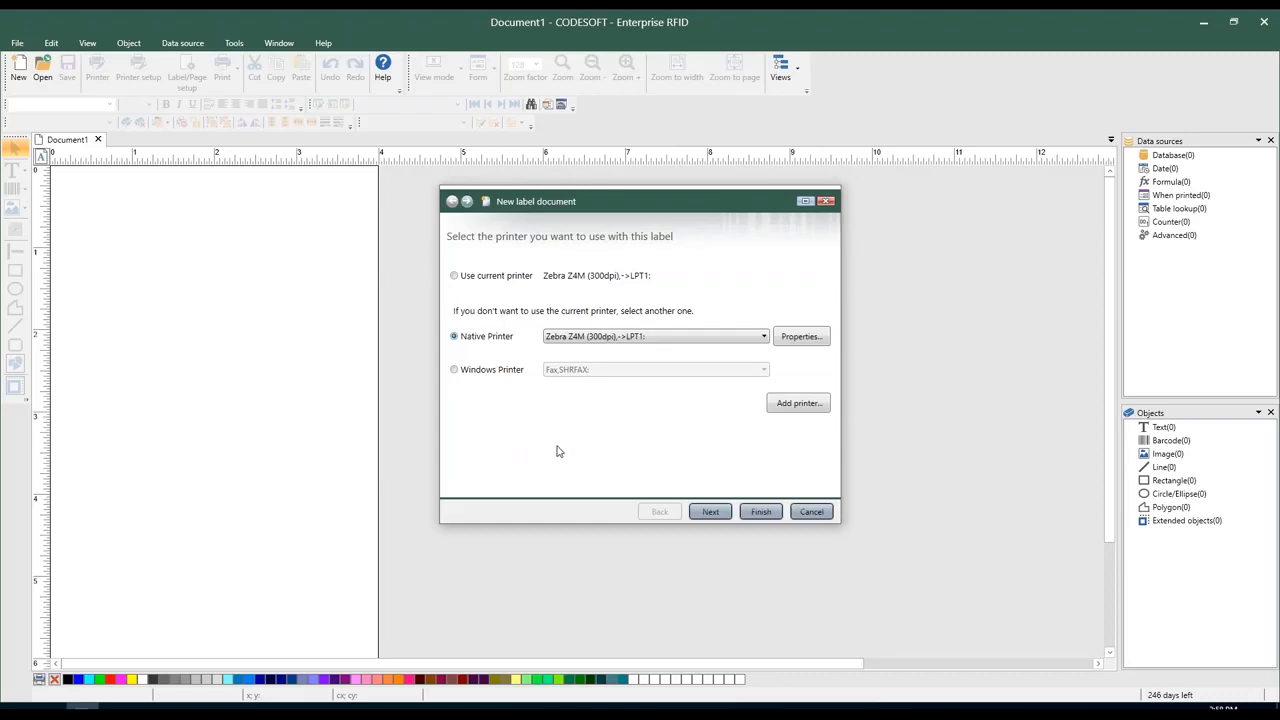
- Add the native printer Zebra 110XiIII Plus UHF (300dpi) on port COM1
{"action": "left_click", "coordinate": [798, 403]}
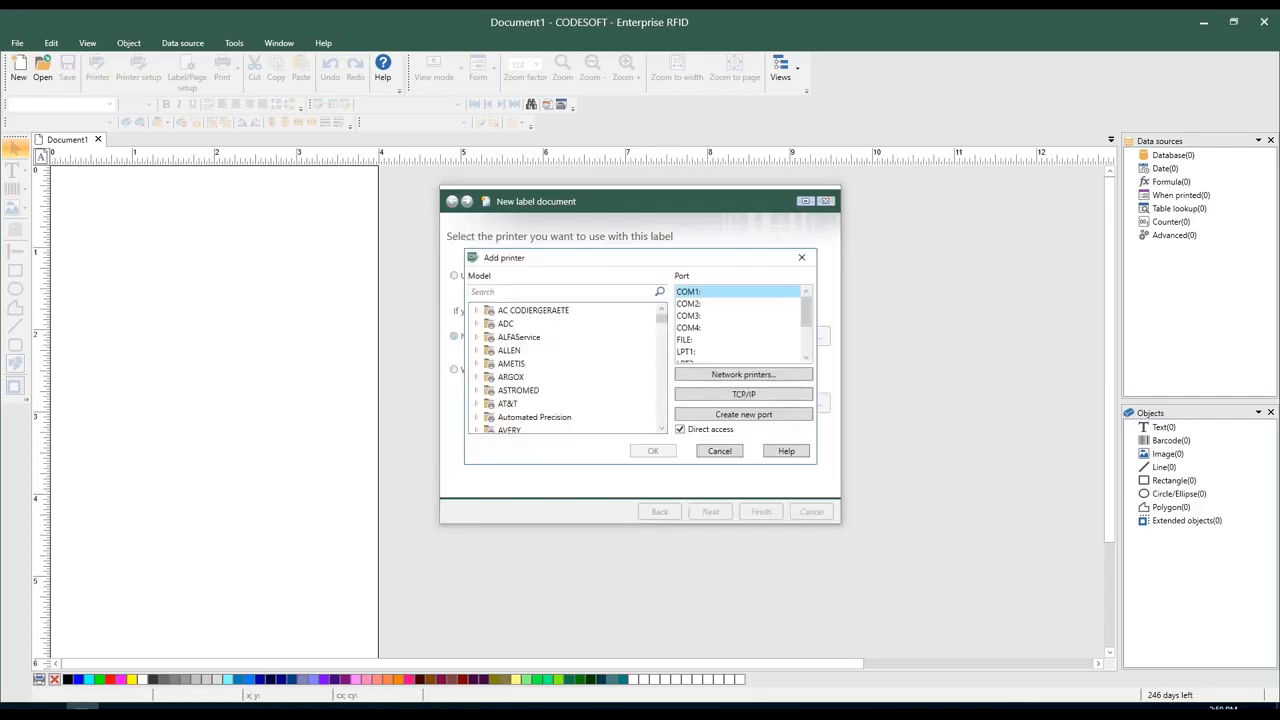
{"action": "left_click_drag", "start_coordinate": [575, 263], "coordinate": [573, 241]}
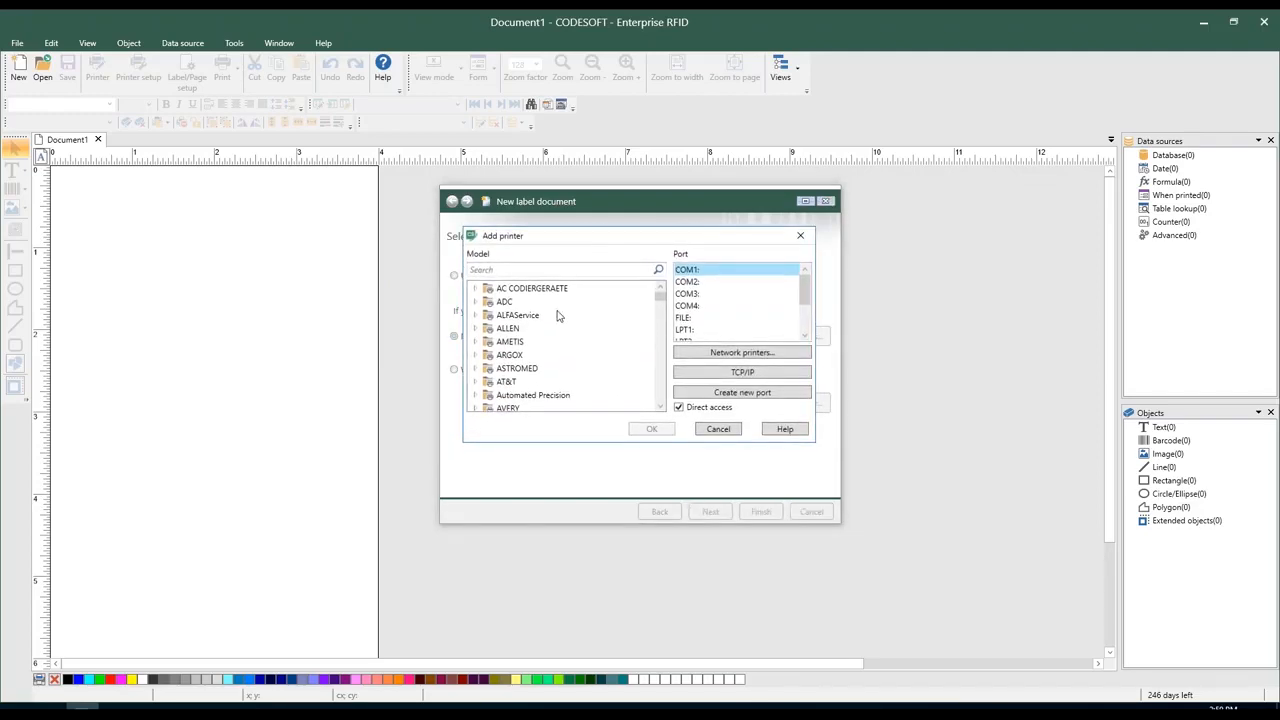
{"action": "left_click_drag", "start_coordinate": [659, 298], "coordinate": [657, 405]}
{"action": "left_click", "coordinate": [476, 404]}
{"action": "scroll", "coordinate": [603, 367], "scroll_direction": "down", "scroll_amount": 3}
{"action": "scroll", "coordinate": [603, 367], "scroll_direction": "down", "scroll_amount": 8}
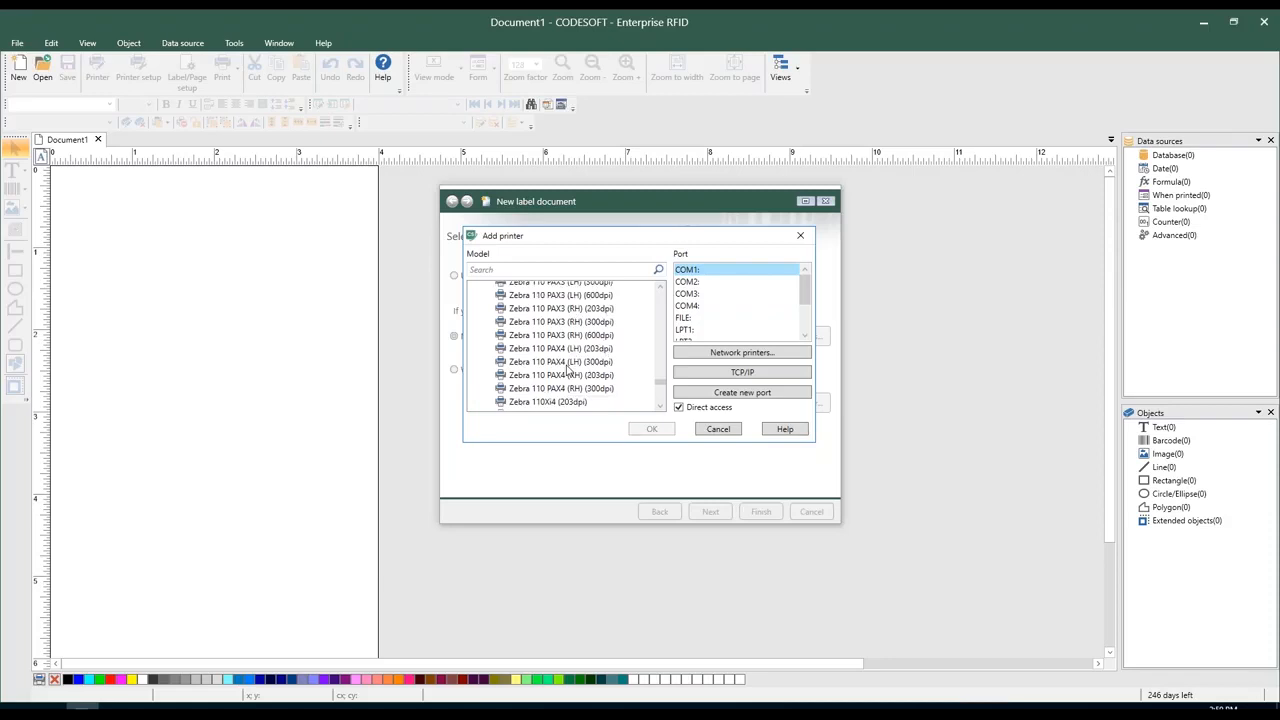
{"action": "left_click", "coordinate": [545, 343]}
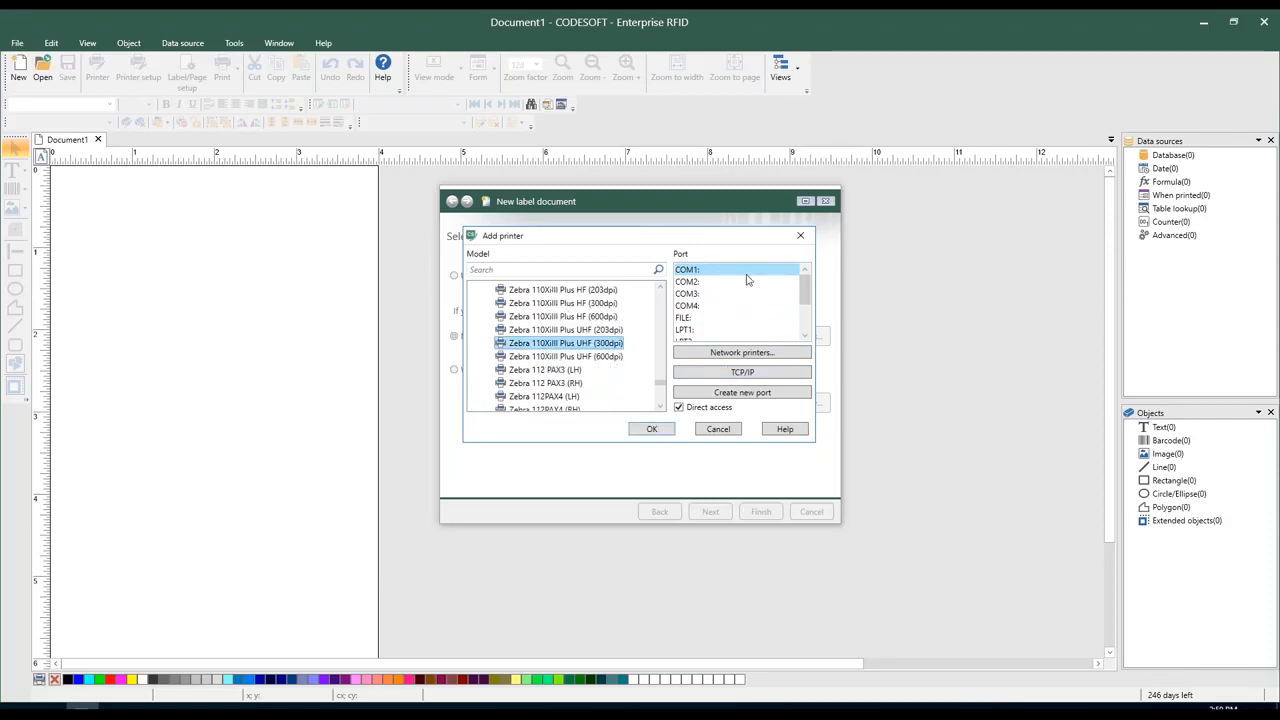
{"action": "mouse_move", "coordinate": [804, 295]}
{"action": "left_mouse_down"}
{"action": "mouse_move", "coordinate": [806, 314]}
{"action": "mouse_move", "coordinate": [806, 289]}
{"action": "left_mouse_up"}
{"action": "left_click", "coordinate": [798, 375]}
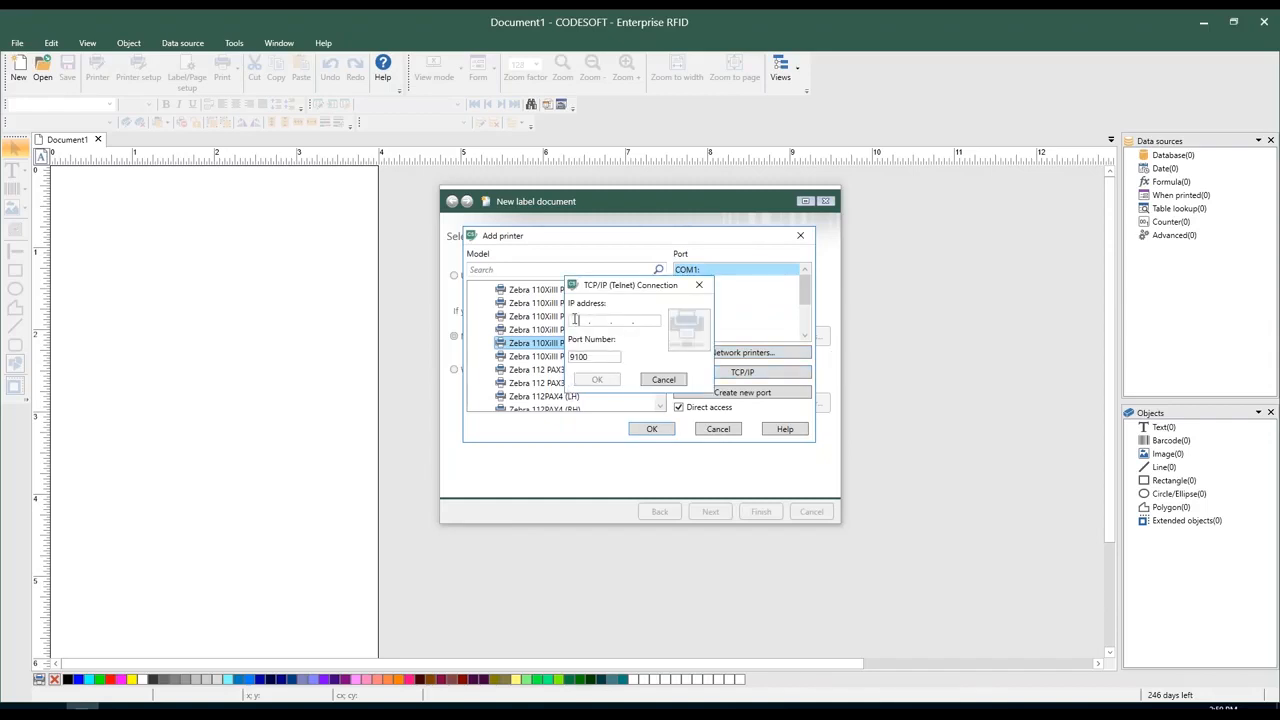
{"action": "left_click", "coordinate": [663, 380]}
{"action": "mouse_move", "coordinate": [804, 300]}
{"action": "left_mouse_down"}
{"action": "mouse_move", "coordinate": [807, 322]}
{"action": "mouse_move", "coordinate": [810, 286]}
{"action": "left_mouse_up"}
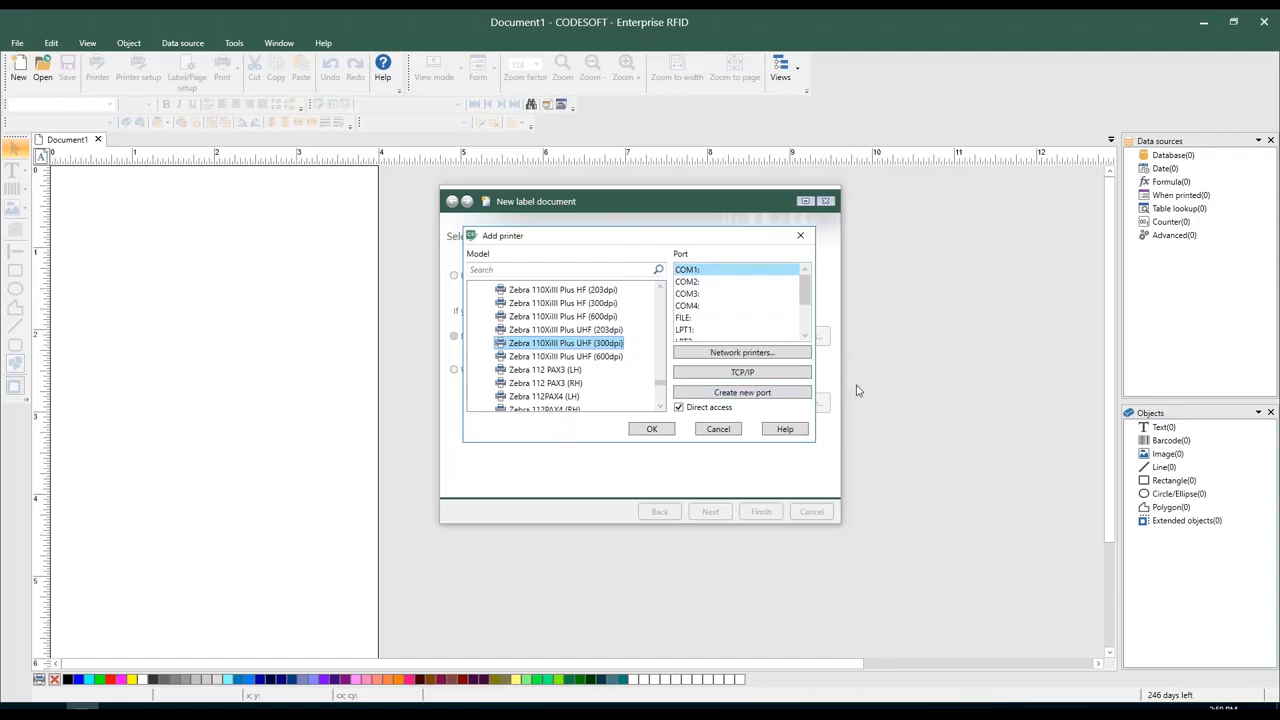
{"action": "left_click", "coordinate": [652, 430]}
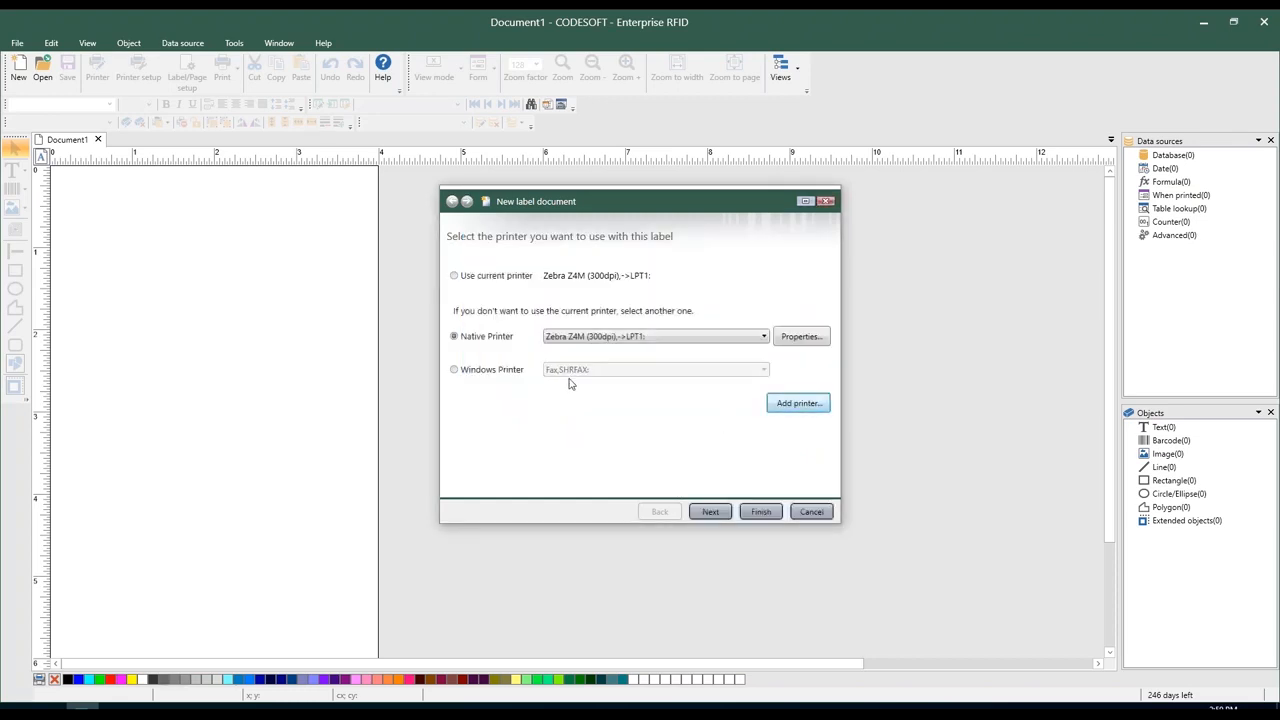
- Select Zebra Z4M (300dpi) on LPT1 as the label's native printer and proceed to the page format
{"action": "left_click", "coordinate": [580, 341]}
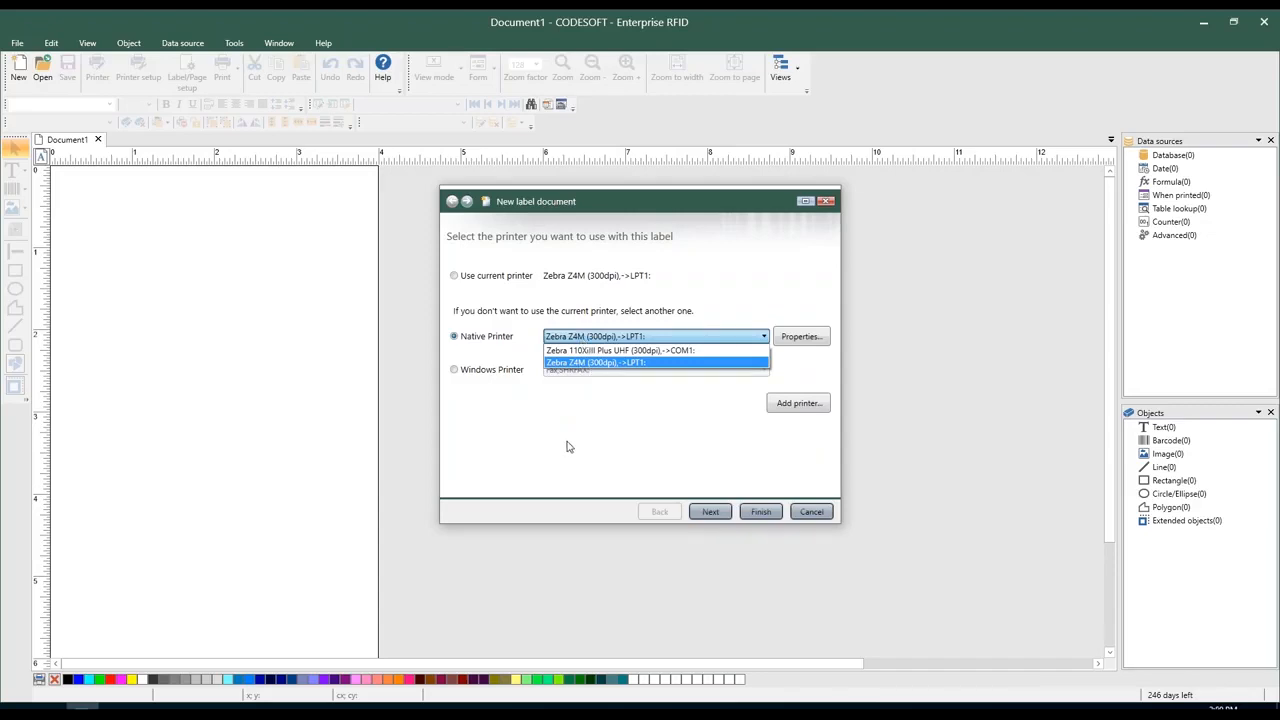
{"action": "left_click", "coordinate": [632, 362]}
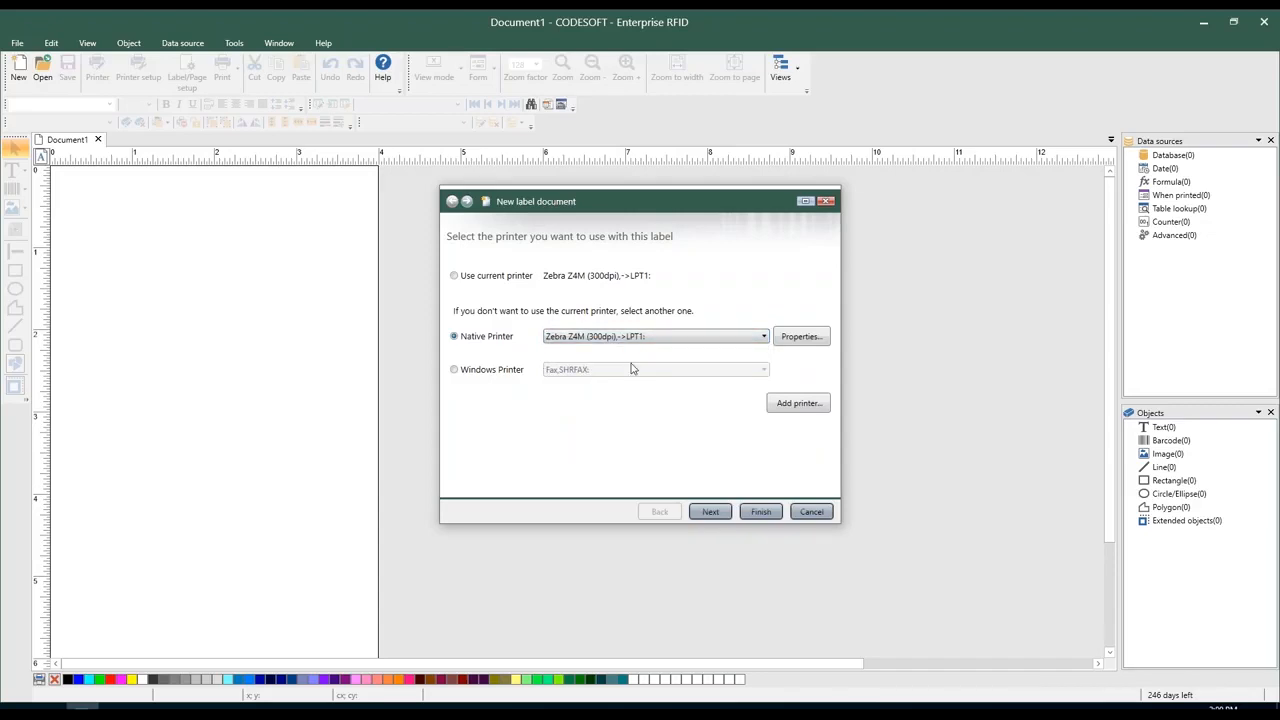
{"action": "left_click", "coordinate": [710, 511]}
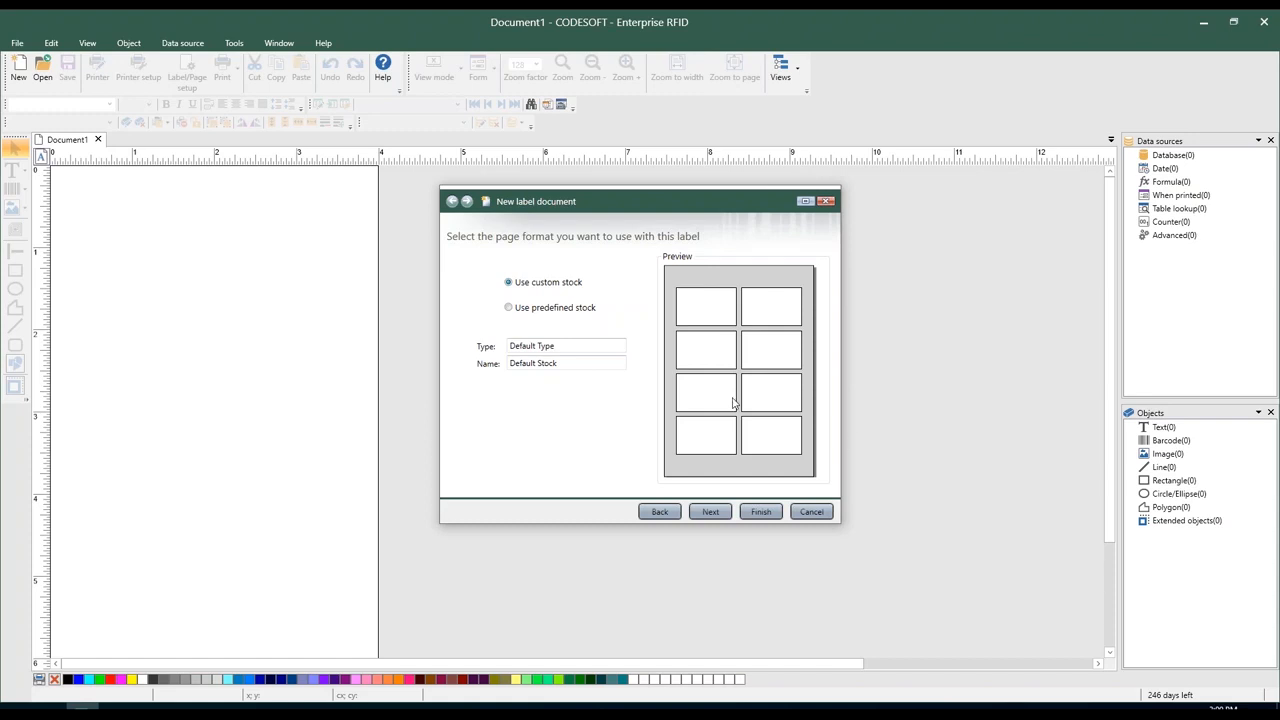
- Use custom stock with the default type and name for the label, and proceed to the label size and layout
{"action": "left_click", "coordinate": [509, 309]}
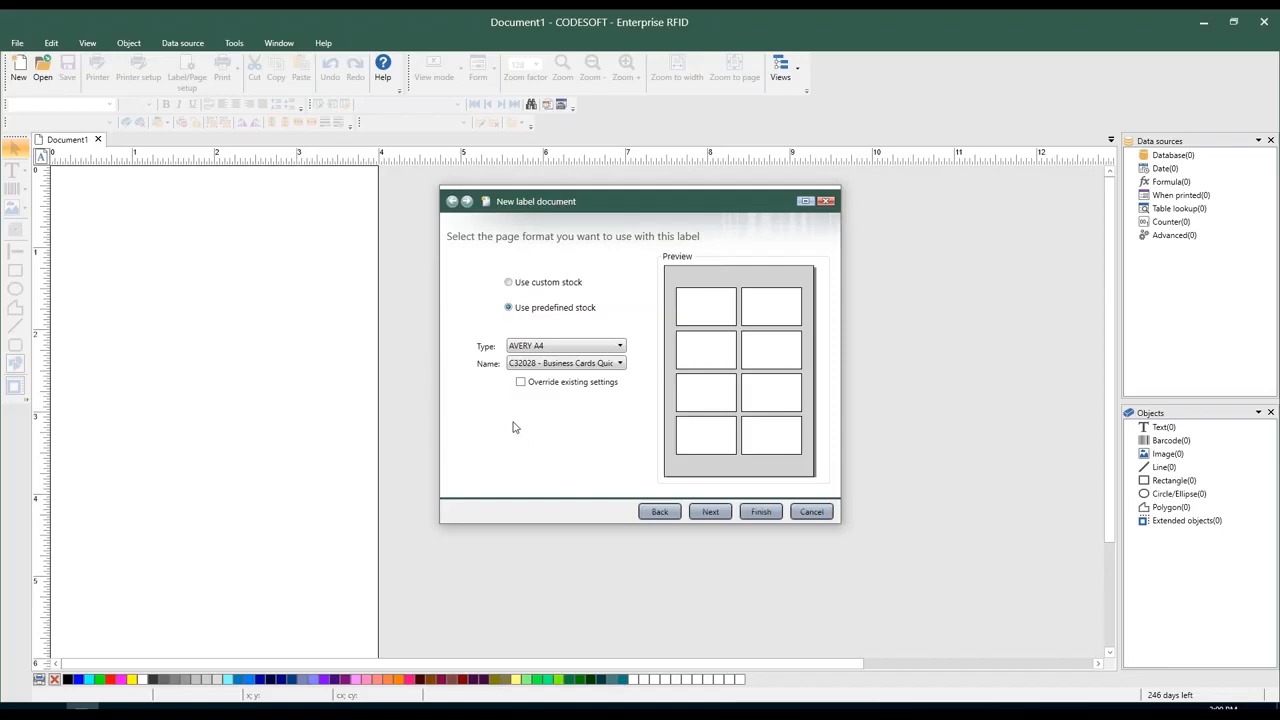
{"action": "left_click", "coordinate": [533, 285]}
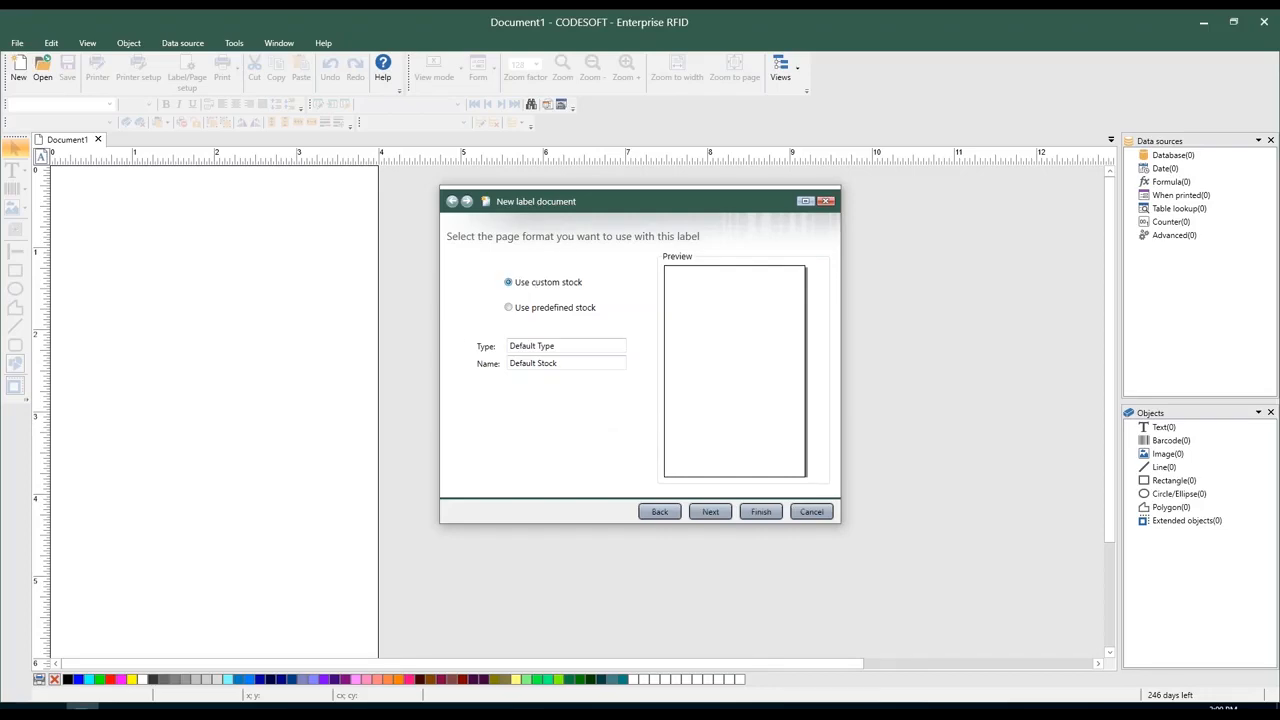
{"action": "left_click_drag", "start_coordinate": [570, 346], "coordinate": [508, 365]}
{"action": "left_click", "coordinate": [713, 515]}
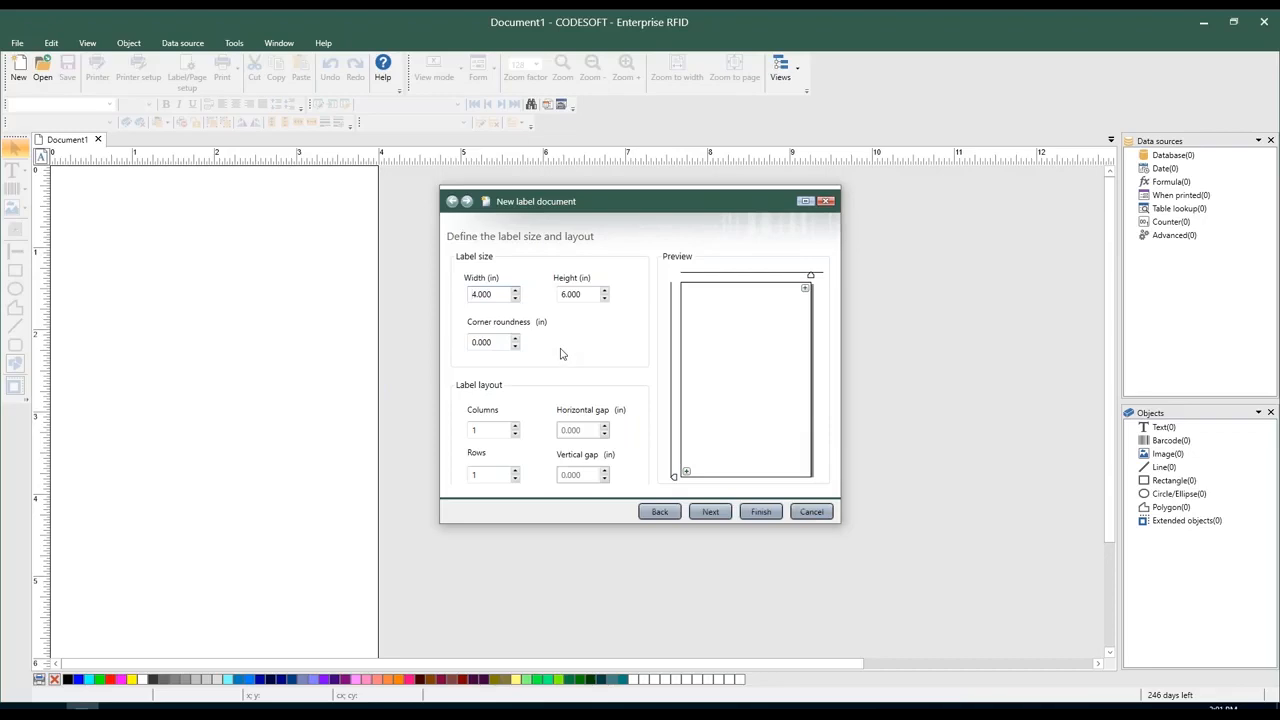
- Try a label layout of 3 columns and 3 rows, and set it back to 1 column and 1 row
{"action": "left_click", "coordinate": [515, 426]}
{"action": "left_click", "coordinate": [515, 427]}
{"action": "left_click", "coordinate": [515, 471]}
{"action": "left_click", "coordinate": [515, 471]}
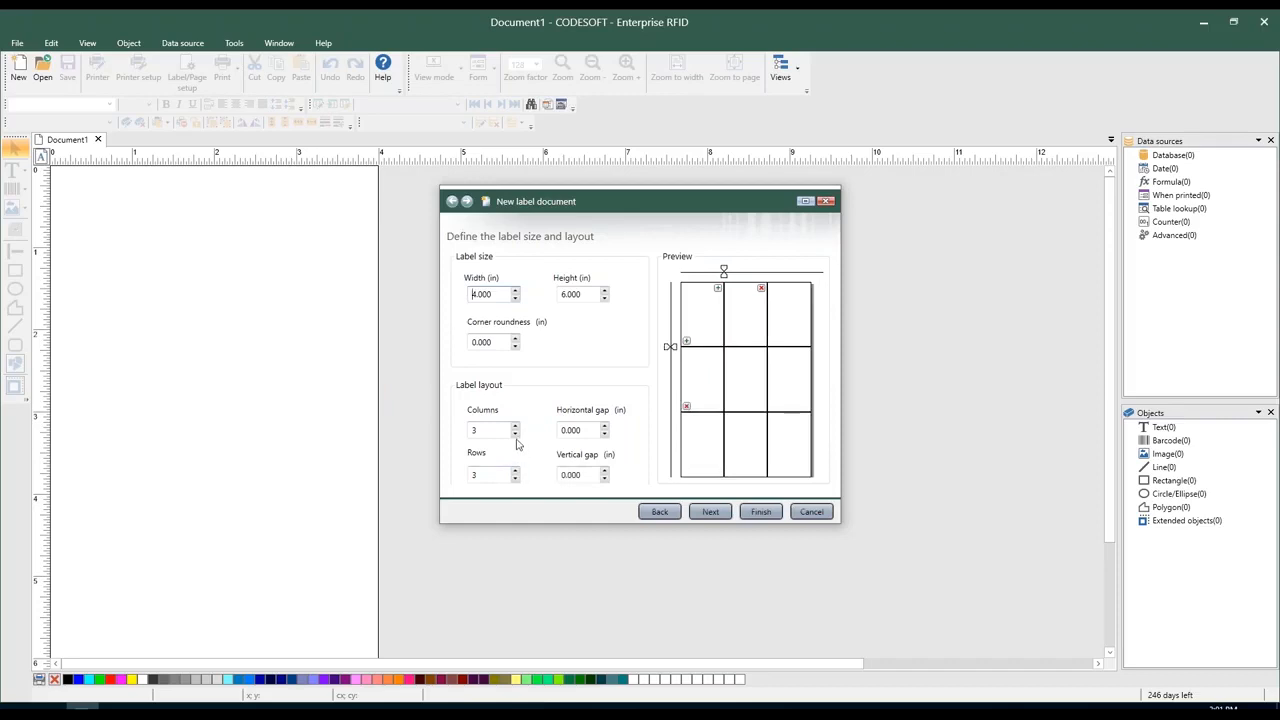
{"action": "left_click", "coordinate": [515, 434]}
{"action": "left_click", "coordinate": [515, 434]}
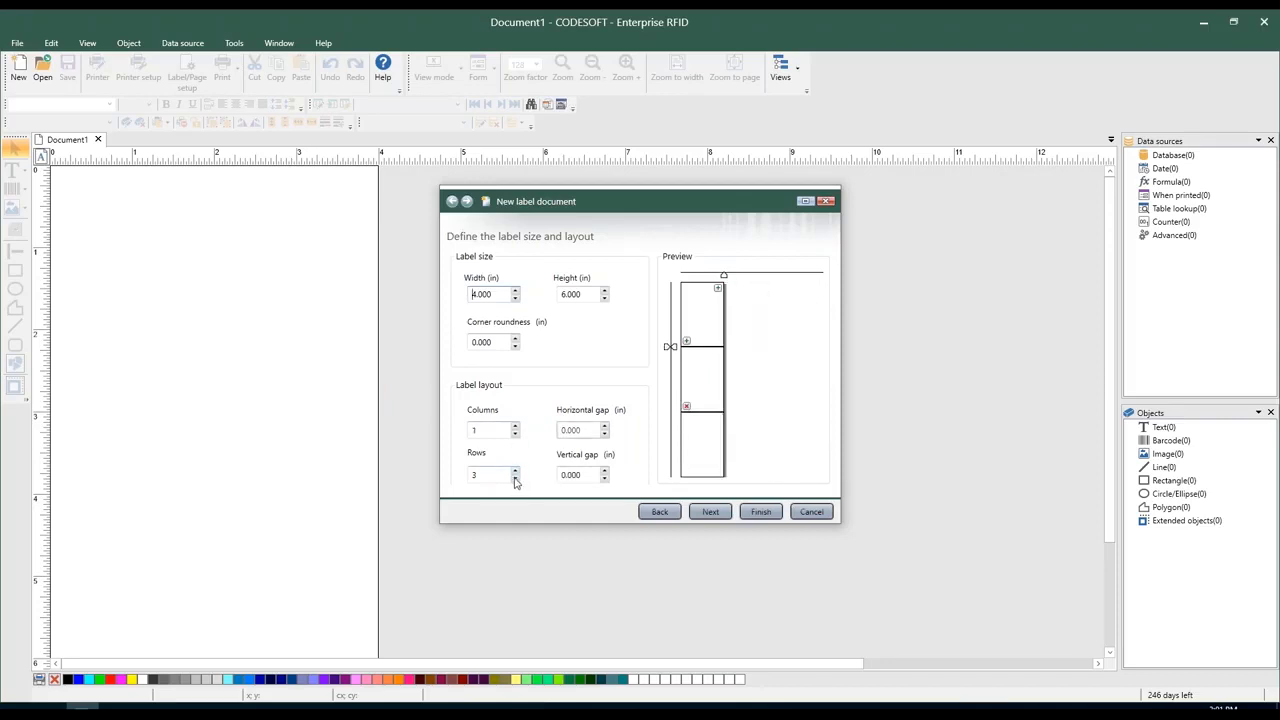
{"action": "left_click", "coordinate": [516, 478]}
{"action": "left_click", "coordinate": [516, 478]}
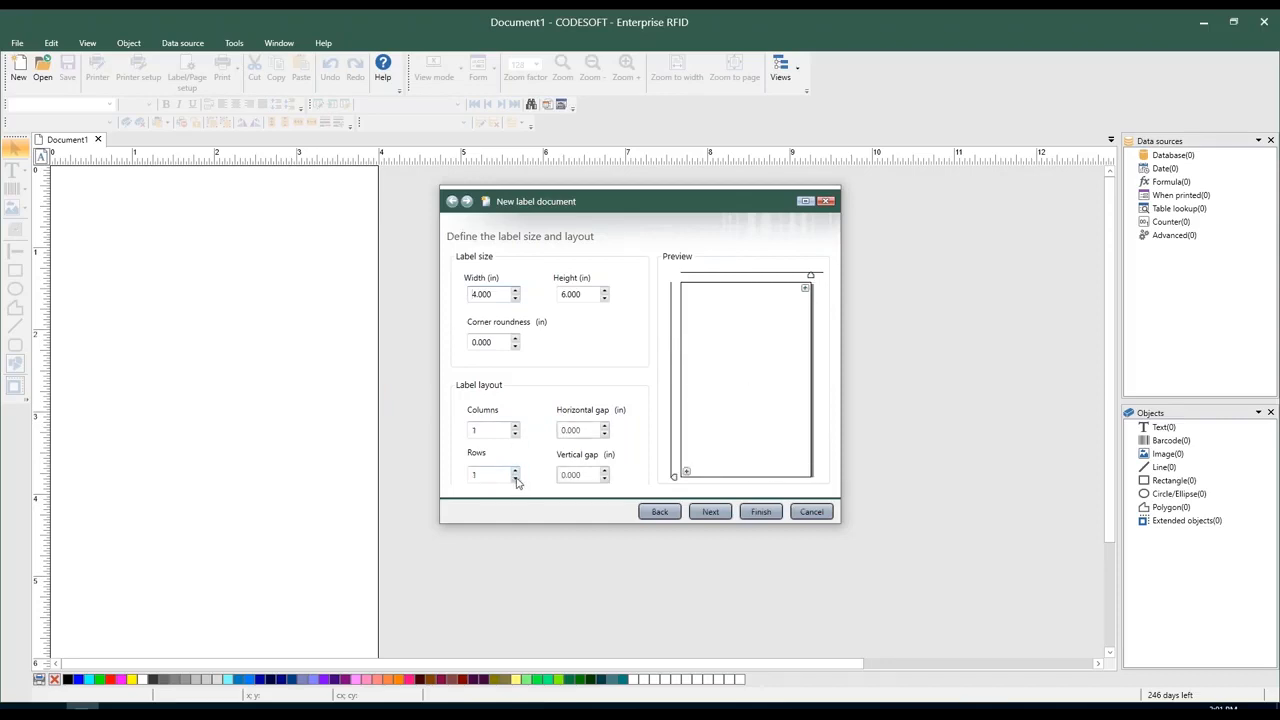
- Proceed to the page properties, keep automatic sizing based on label dimensions, and set the margins to the printer default
{"action": "left_click", "coordinate": [710, 511]}
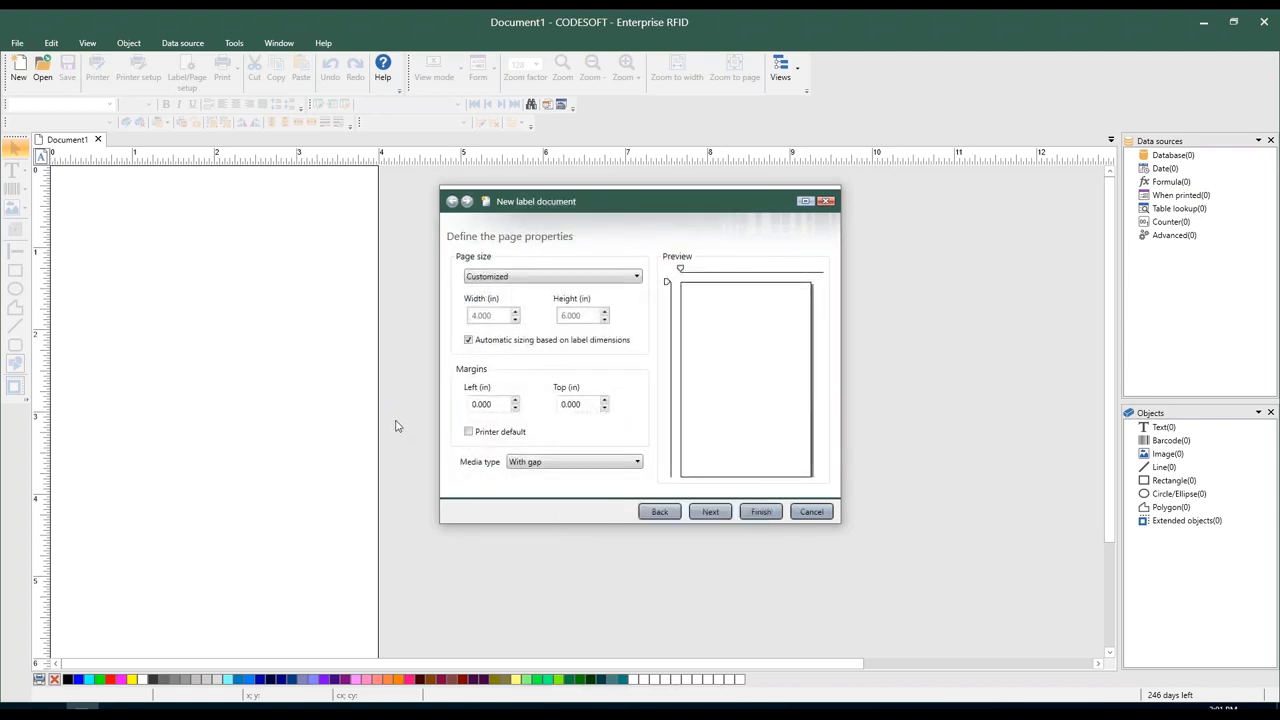
{"action": "left_click", "coordinate": [468, 340]}
{"action": "left_click", "coordinate": [469, 341]}
{"action": "left_click", "coordinate": [468, 433]}
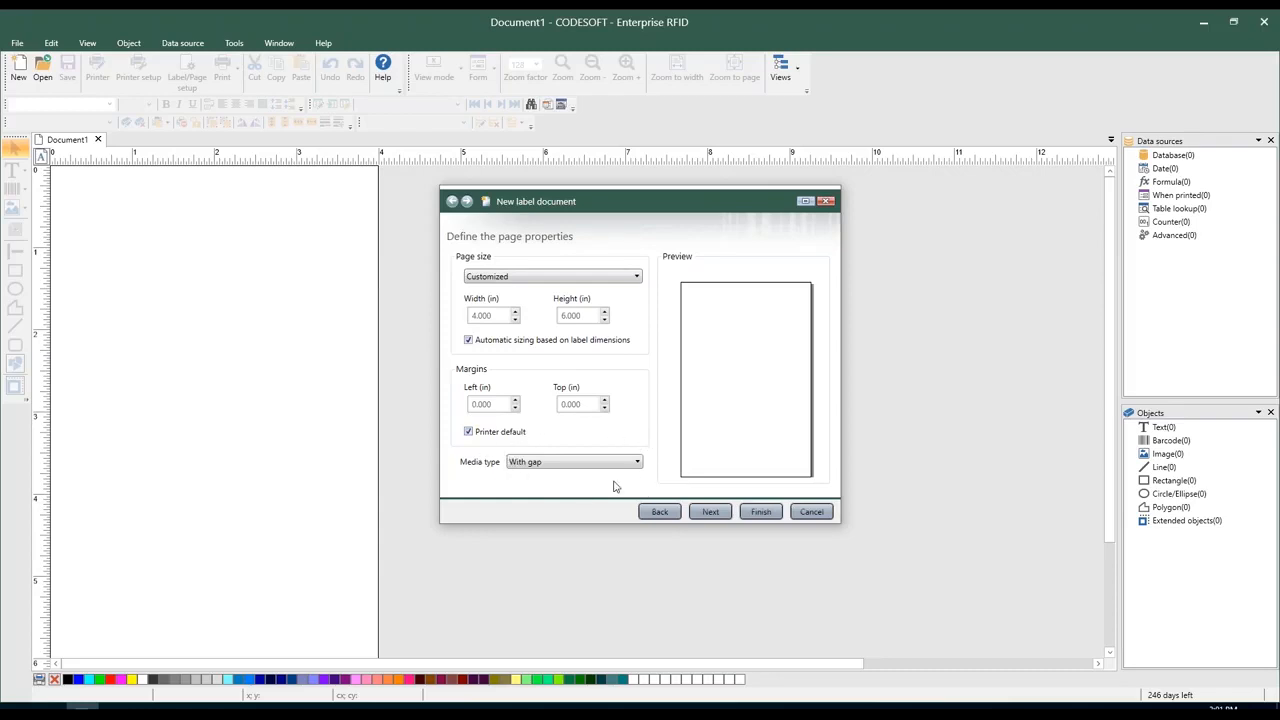
- Look through the available media types for the label, keeping With gap
{"action": "left_click", "coordinate": [576, 463]}
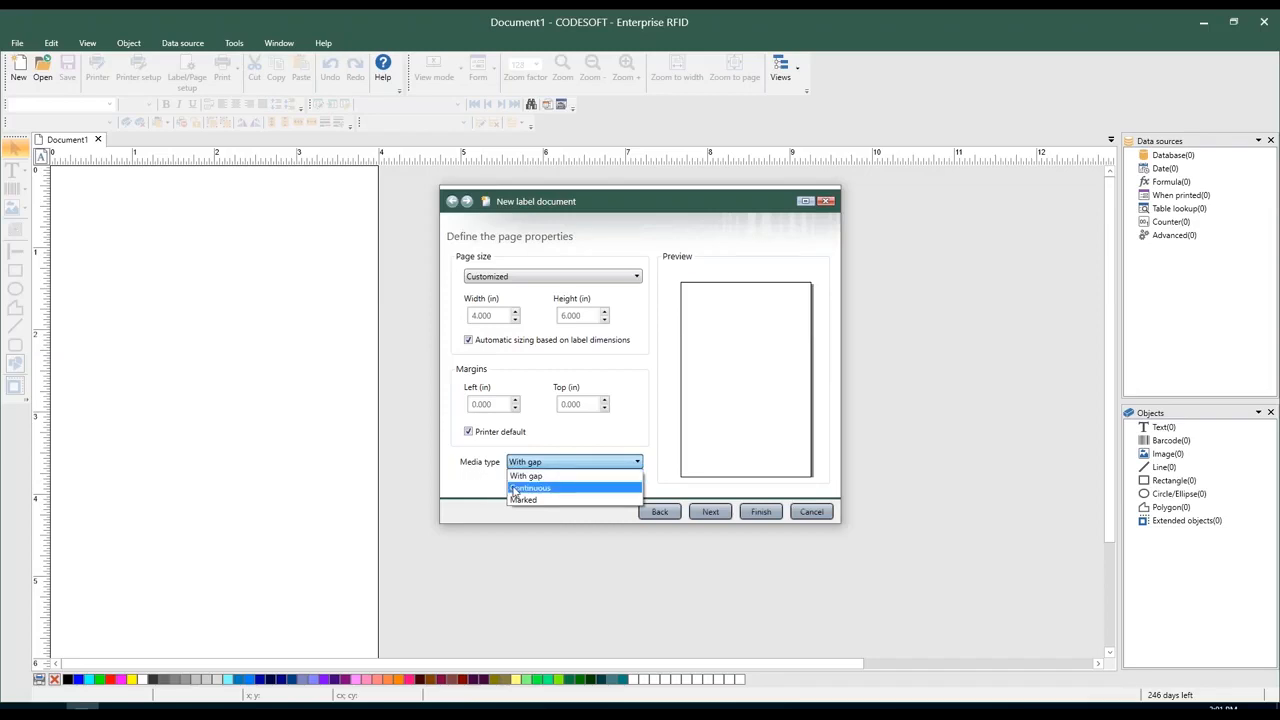
{"action": "left_click", "coordinate": [479, 487]}
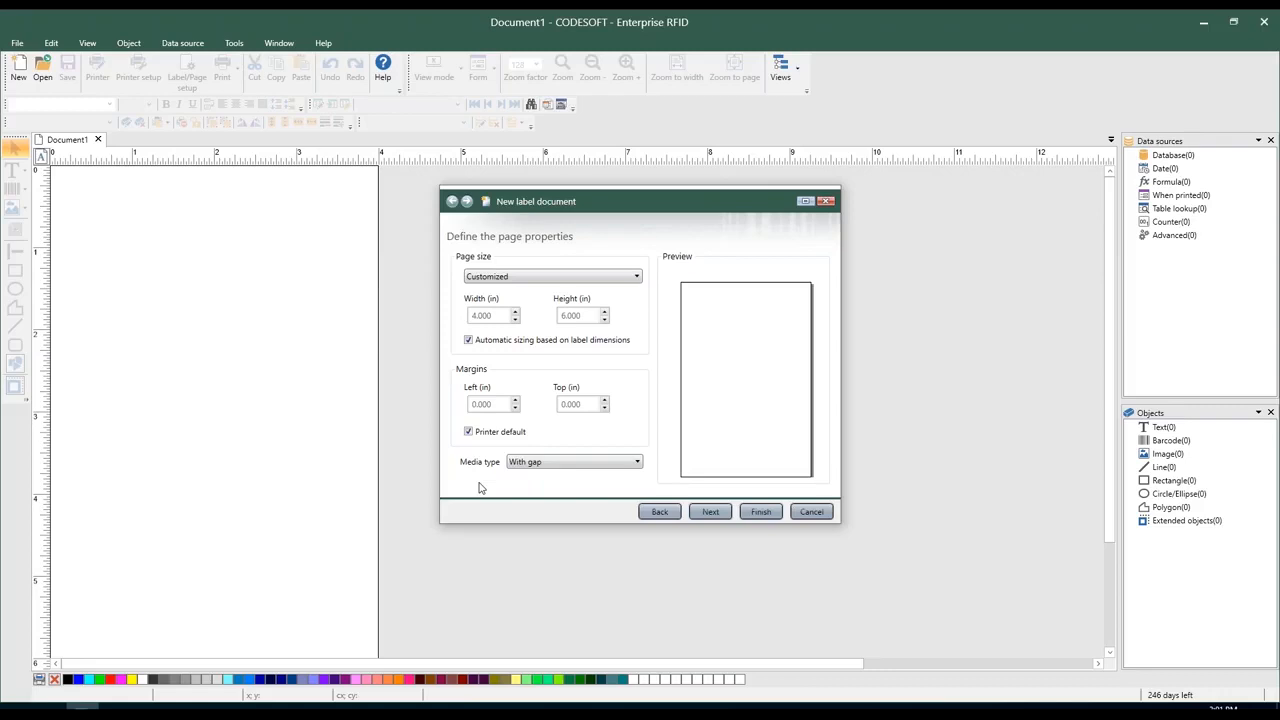
{"action": "left_click", "coordinate": [514, 464]}
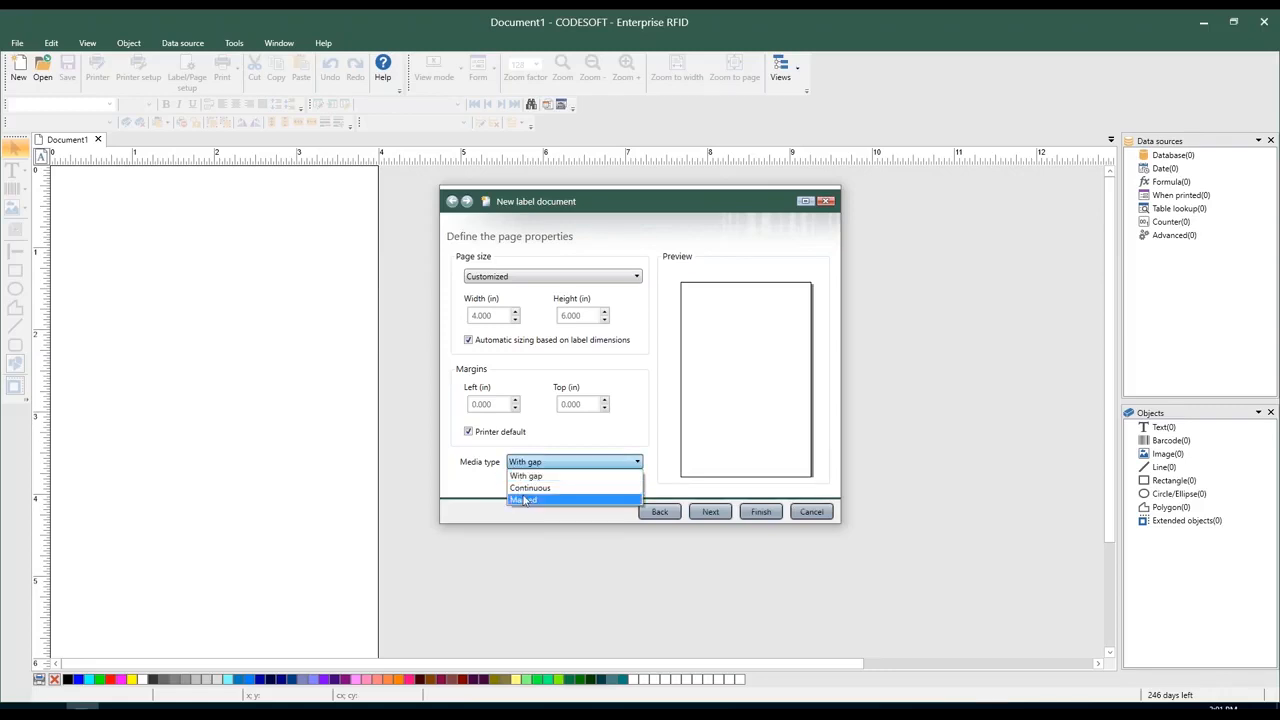
{"action": "left_click", "coordinate": [490, 495]}
- Create the label document without a background image and without saving the stock selection
{"action": "left_click", "coordinate": [710, 511]}
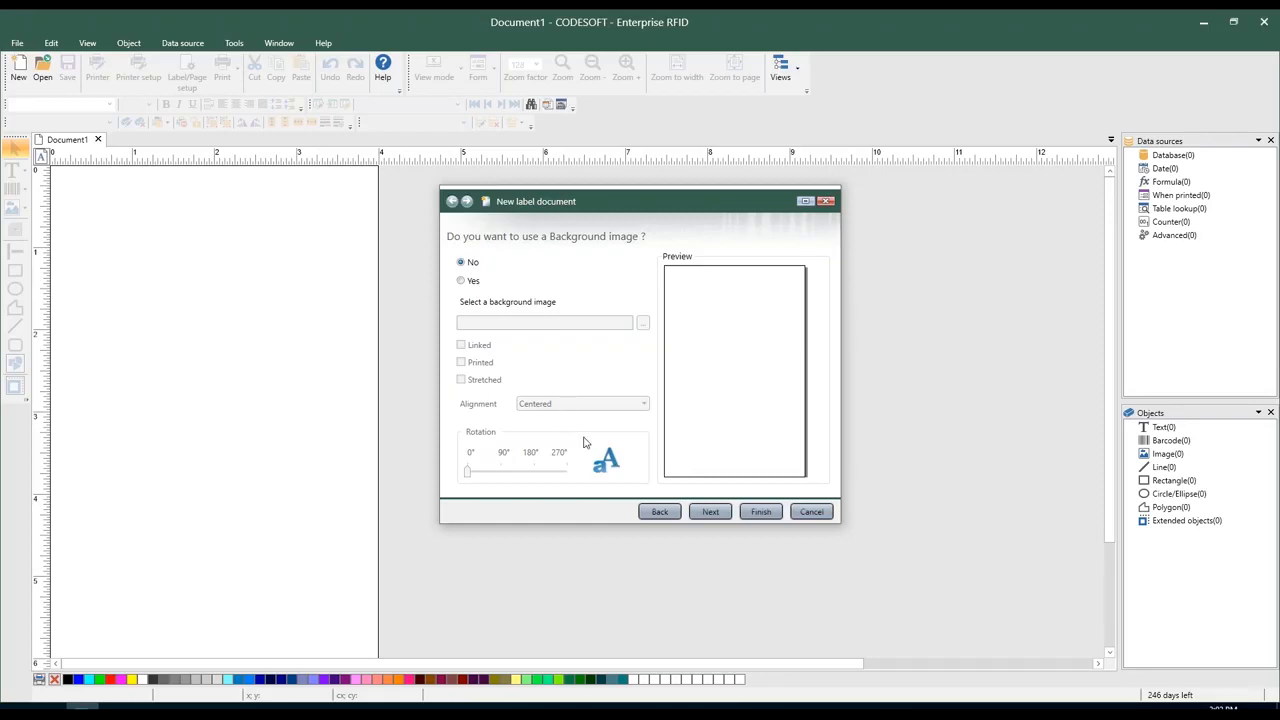
{"action": "left_click", "coordinate": [710, 513]}
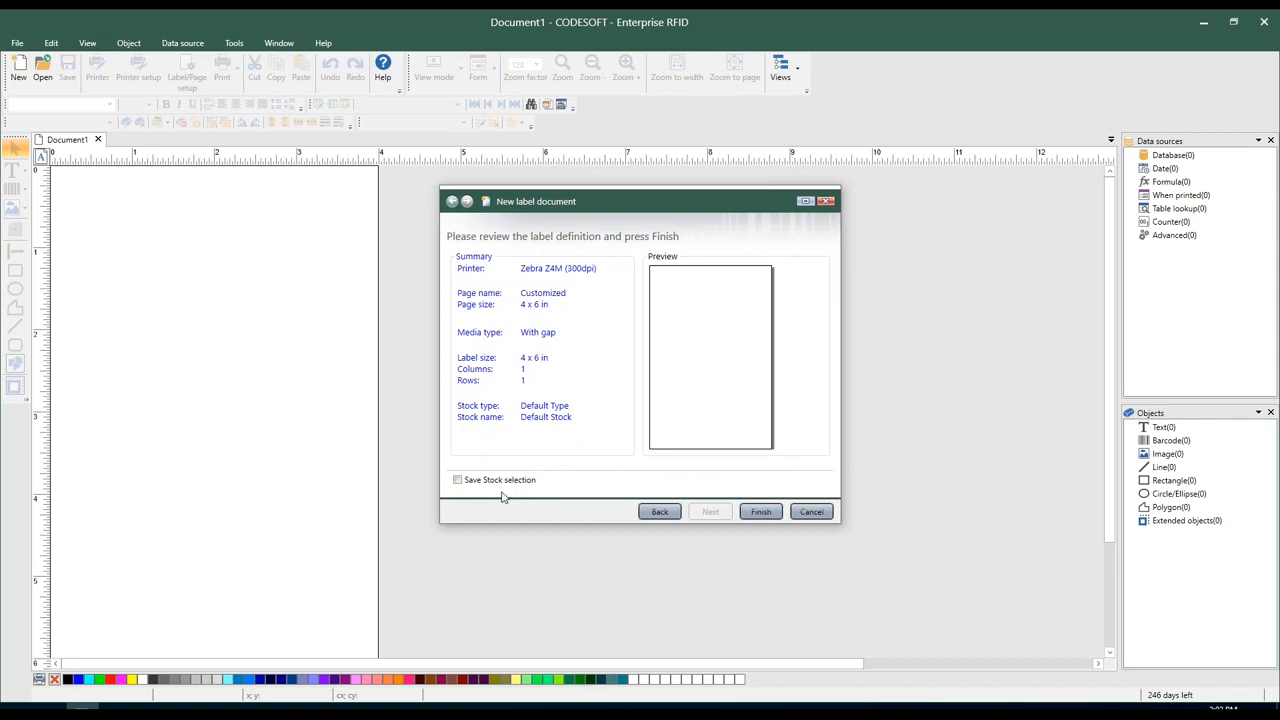
{"action": "left_click", "coordinate": [752, 512]}
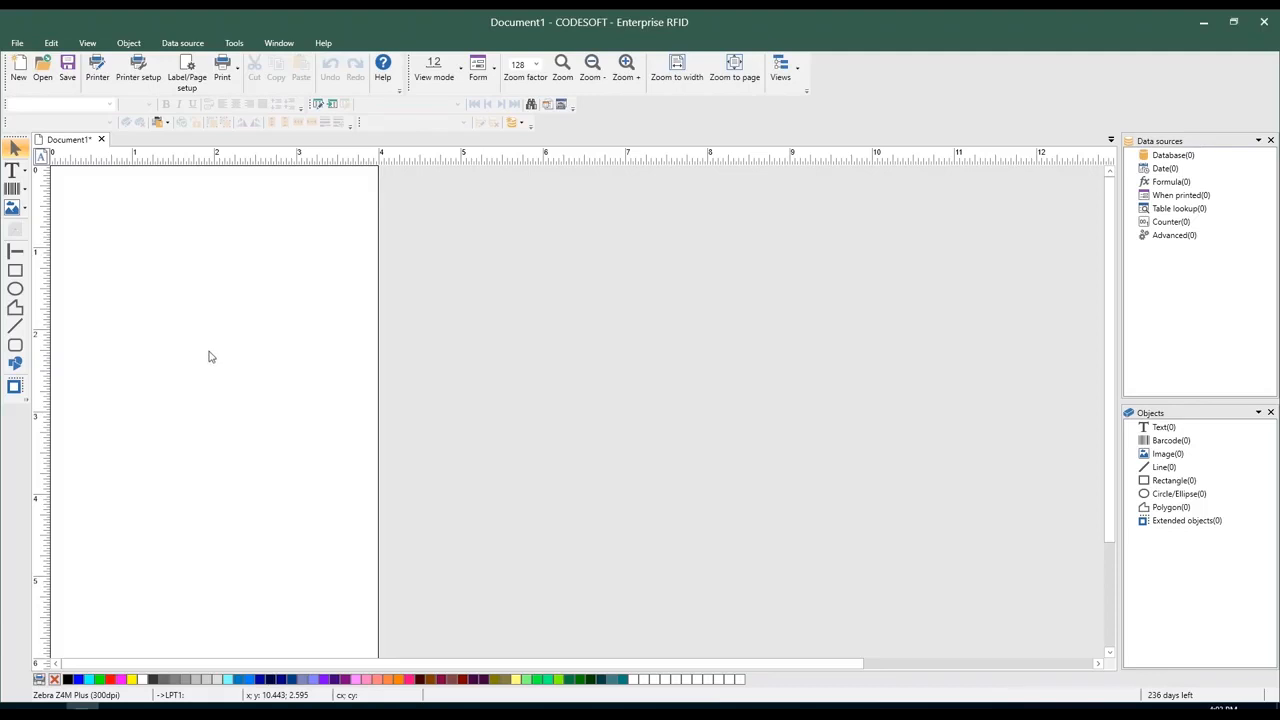
- Place a fixed-data text object near the label's upper-left corner, at about X 0.324, Y 0.381 in, reading "Hello World!"
{"action": "left_click", "coordinate": [13, 171]}
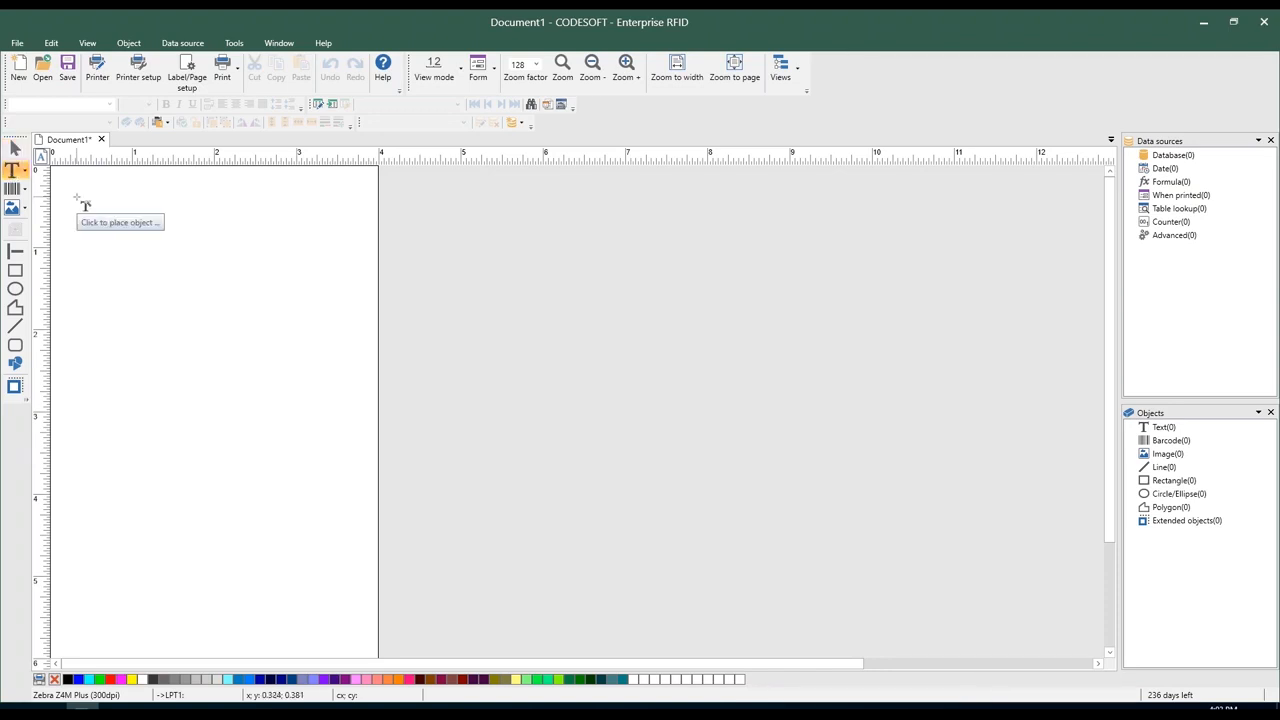
{"action": "left_click", "coordinate": [80, 201]}
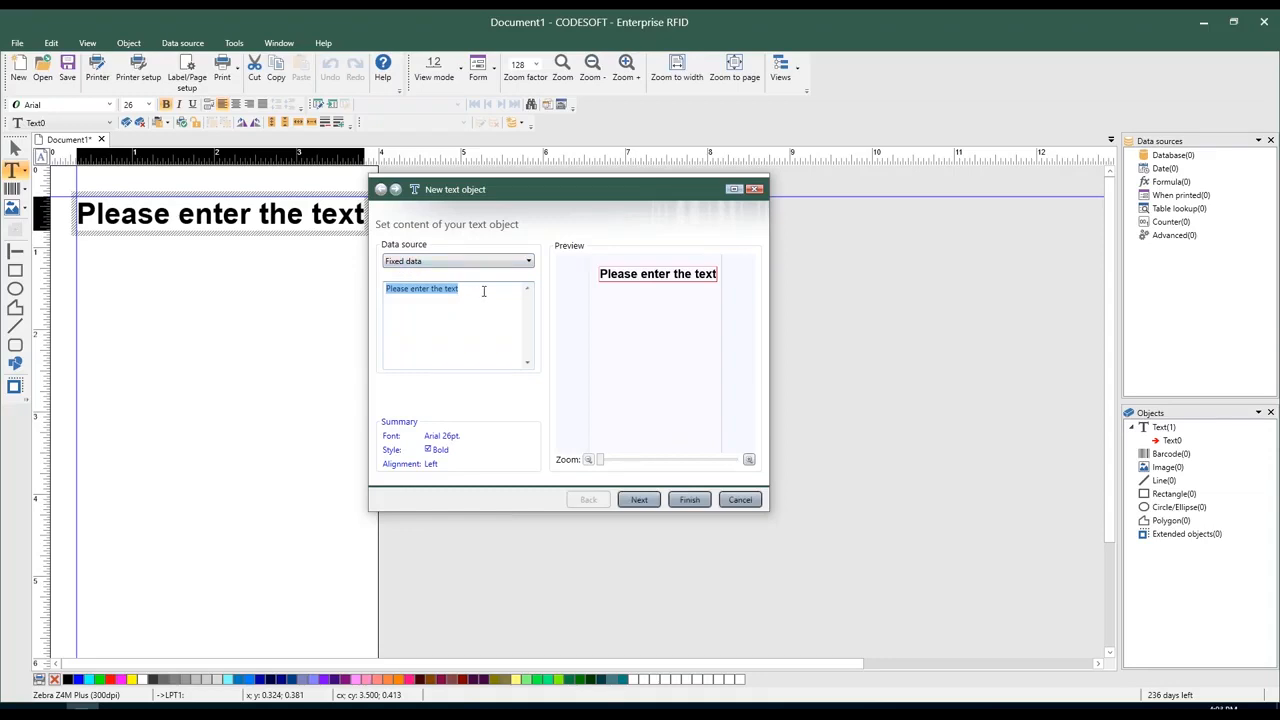
{"action": "type", "text": "Hello World!"}
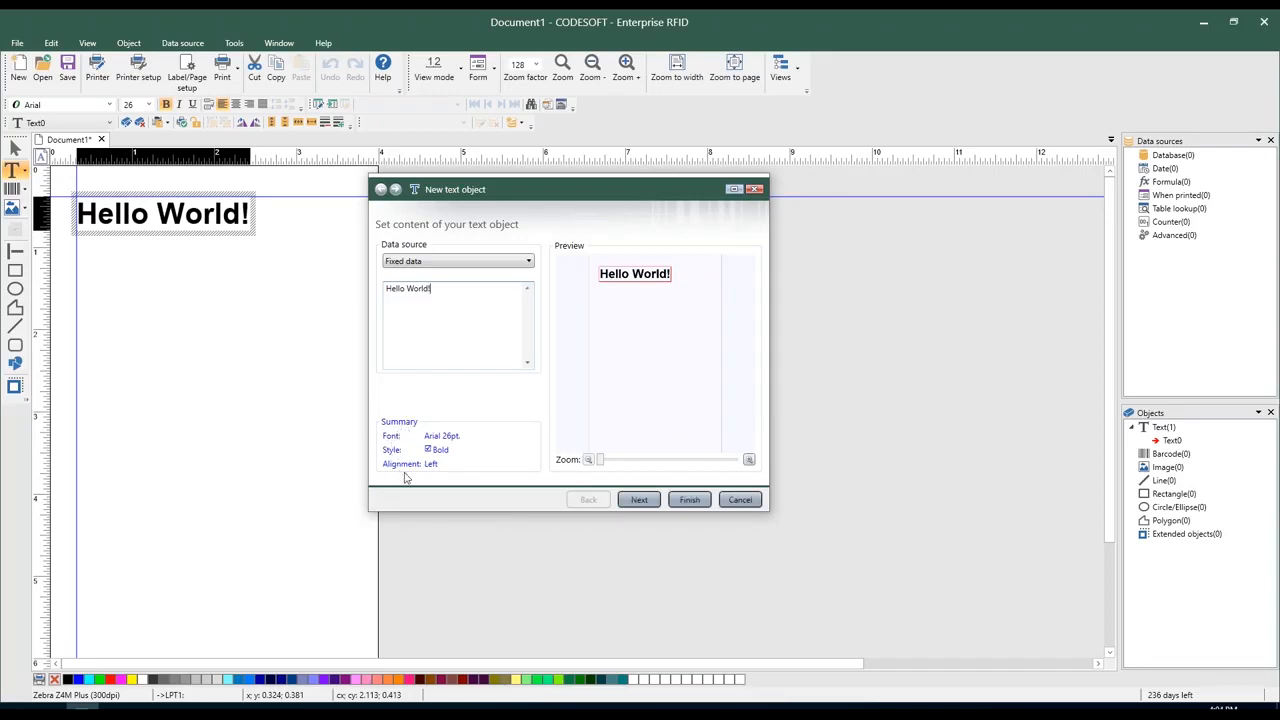
- Examine the text object's font properties and collapse the Printer and Graphic font groups
{"action": "left_click", "coordinate": [638, 500]}
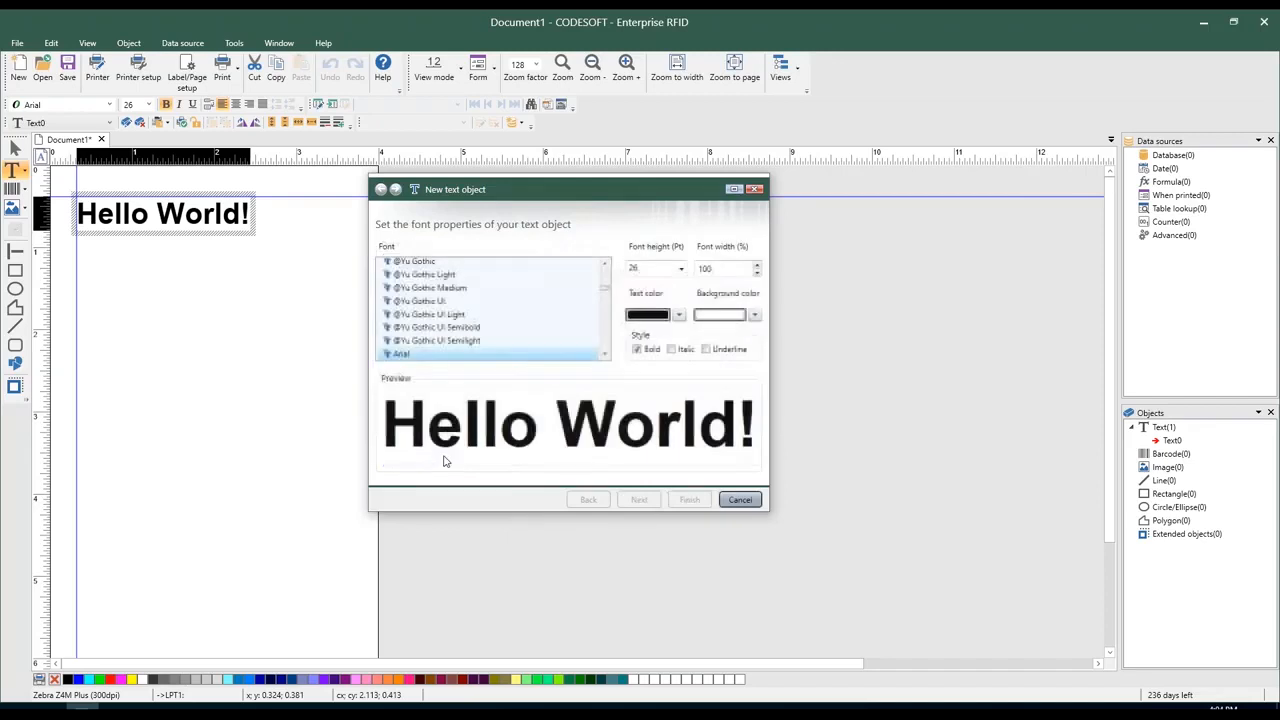
{"action": "mouse_move", "coordinate": [604, 291]}
{"action": "left_mouse_down"}
{"action": "mouse_move", "coordinate": [606, 330]}
{"action": "mouse_move", "coordinate": [605, 268]}
{"action": "left_mouse_up"}
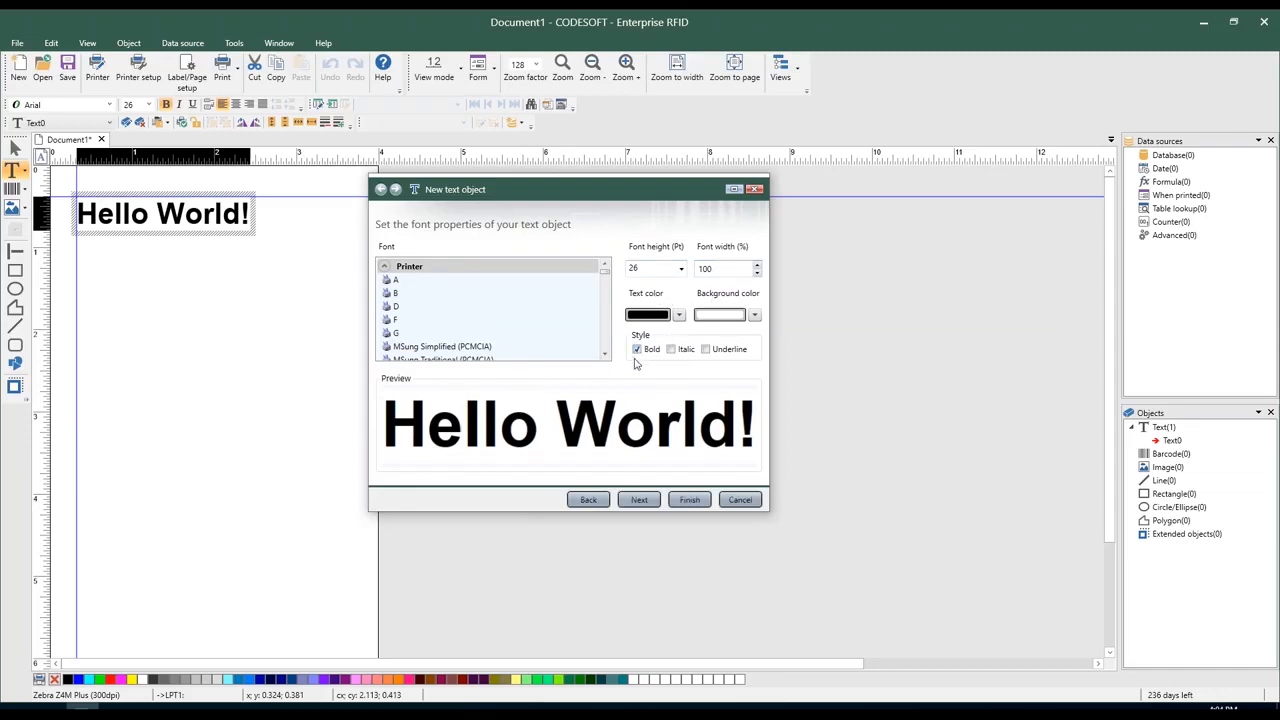
{"action": "left_click", "coordinate": [386, 267]}
{"action": "left_click", "coordinate": [384, 282]}
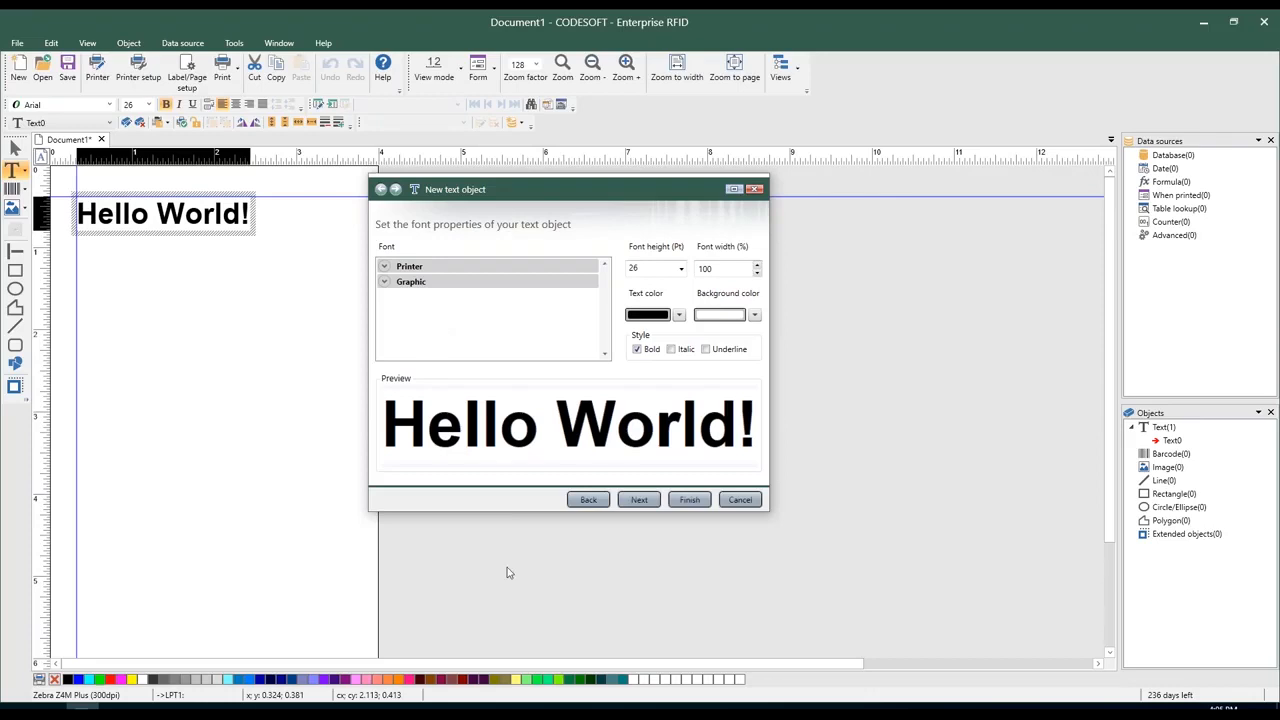
- Accept the default paragraph properties, finish the "Hello World!" text object, and deselect it
{"action": "left_click", "coordinate": [639, 499]}
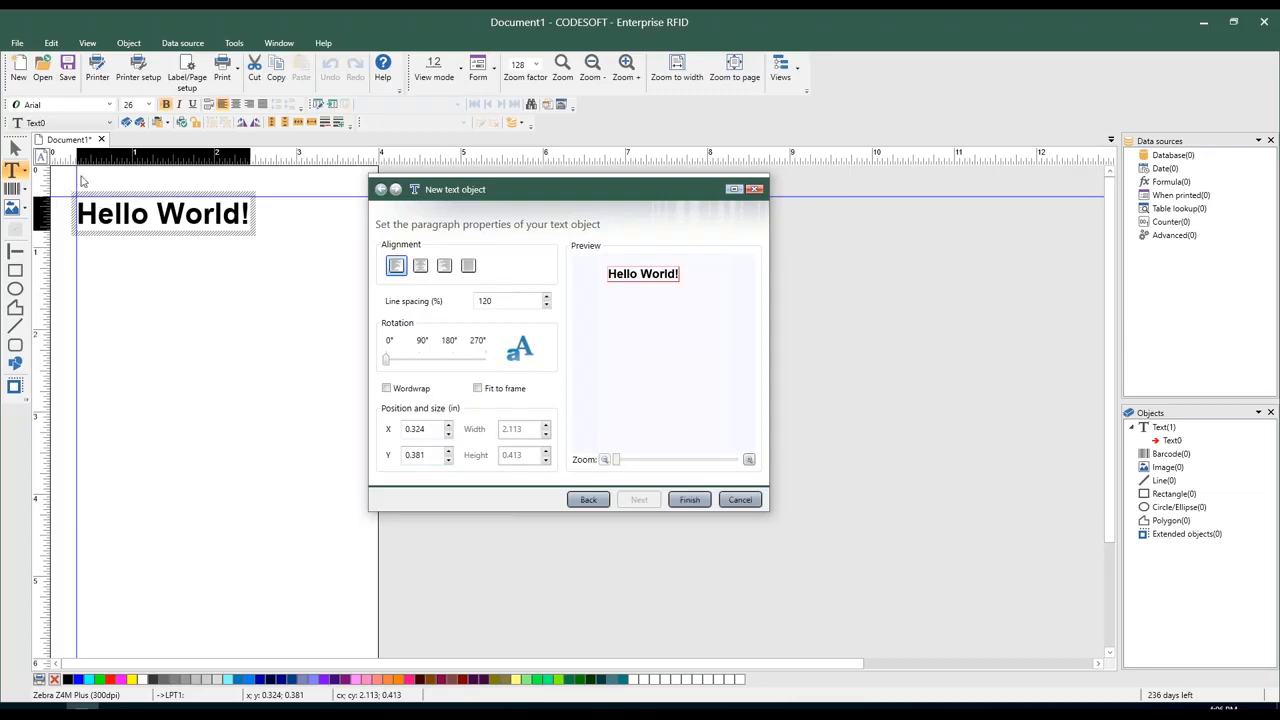
{"action": "left_click", "coordinate": [688, 500]}
{"action": "left_click", "coordinate": [138, 255]}
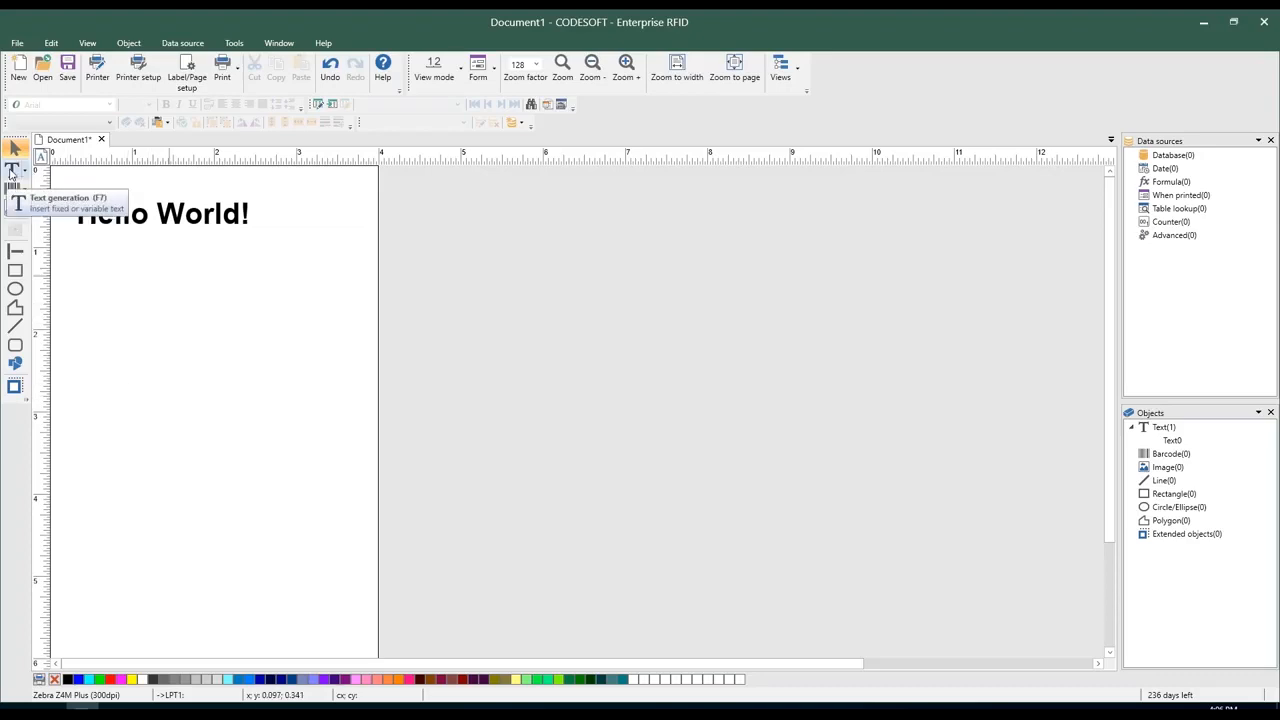
- Add a text object reading "testing" below "Hello World!", at about X 0.414, Y 1.078 in
{"action": "left_click", "coordinate": [12, 172]}
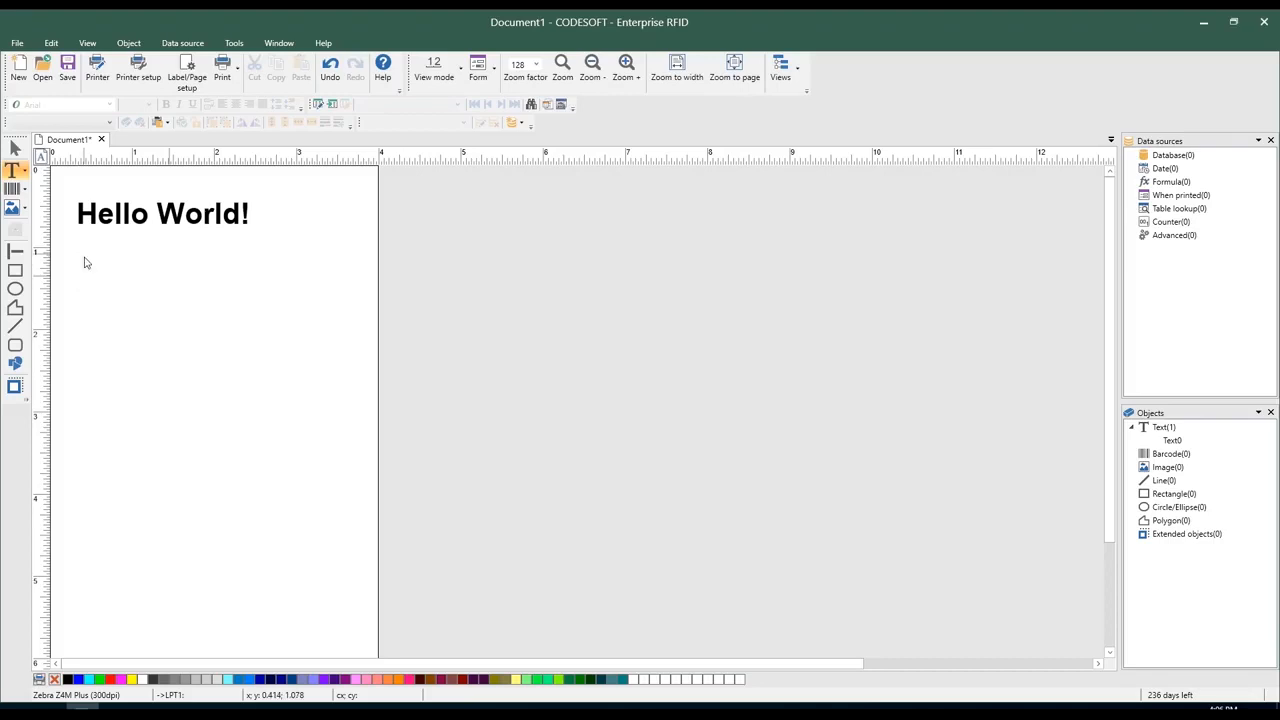
{"action": "left_click", "coordinate": [84, 262]}
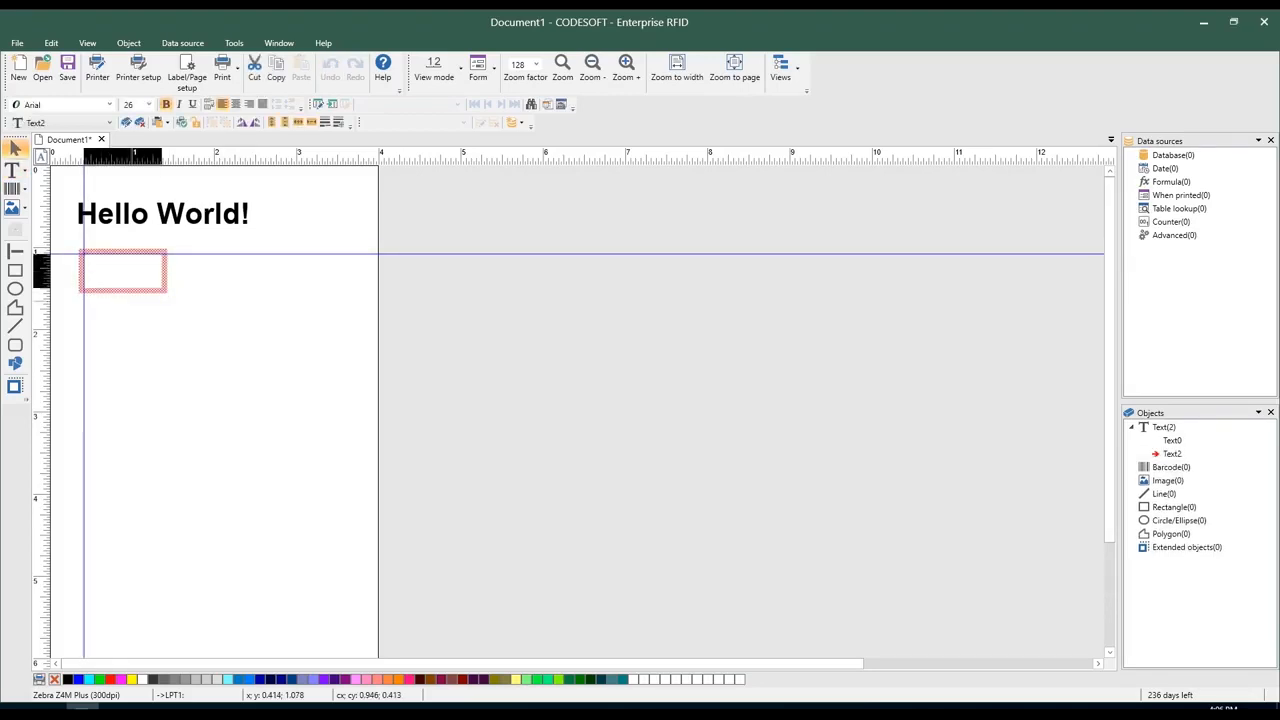
{"action": "type", "text": "testing"}
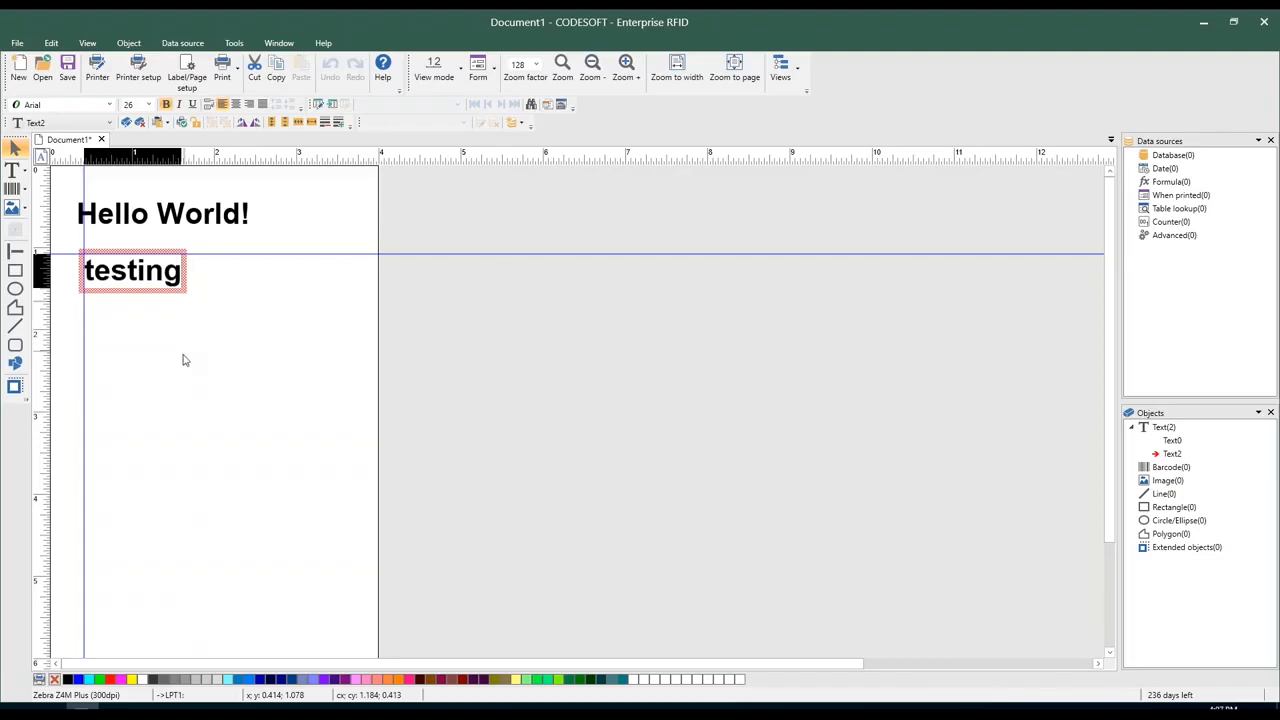
- Set the font size of the "testing" text object to 12
{"action": "left_click", "coordinate": [179, 297]}
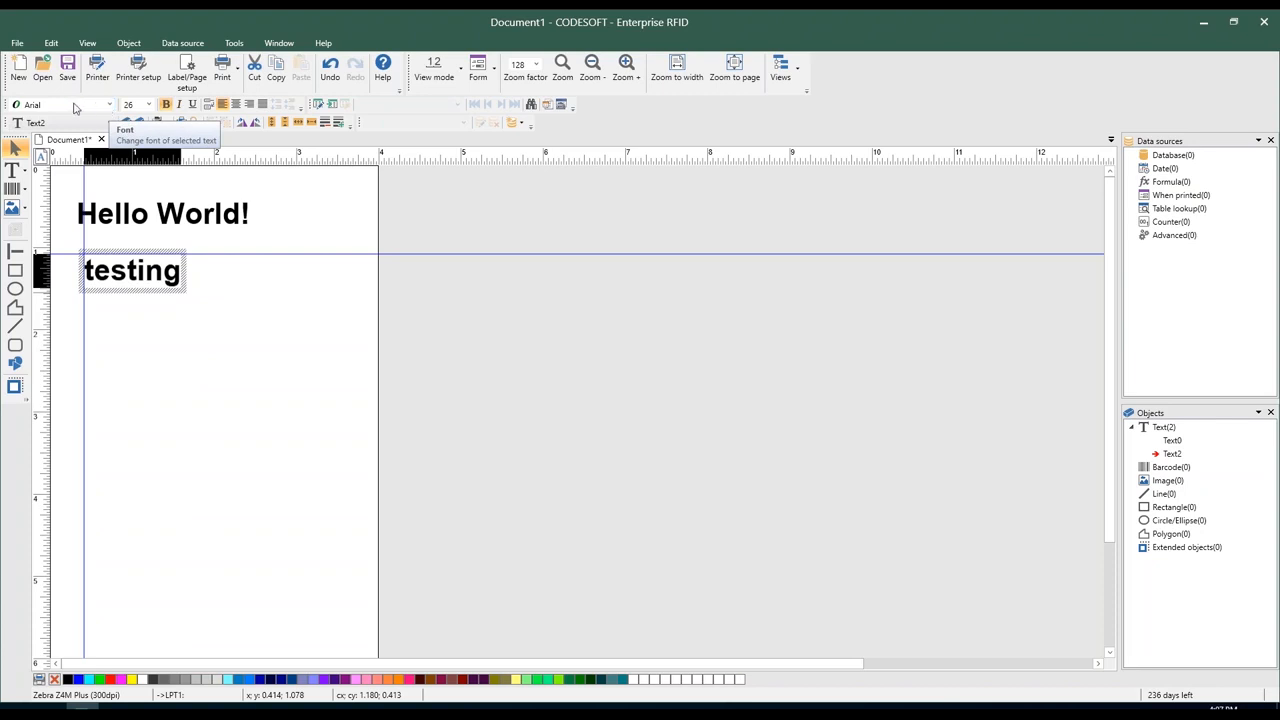
{"action": "left_click", "coordinate": [110, 106]}
{"action": "left_click", "coordinate": [148, 106]}
{"action": "left_click", "coordinate": [148, 106]}
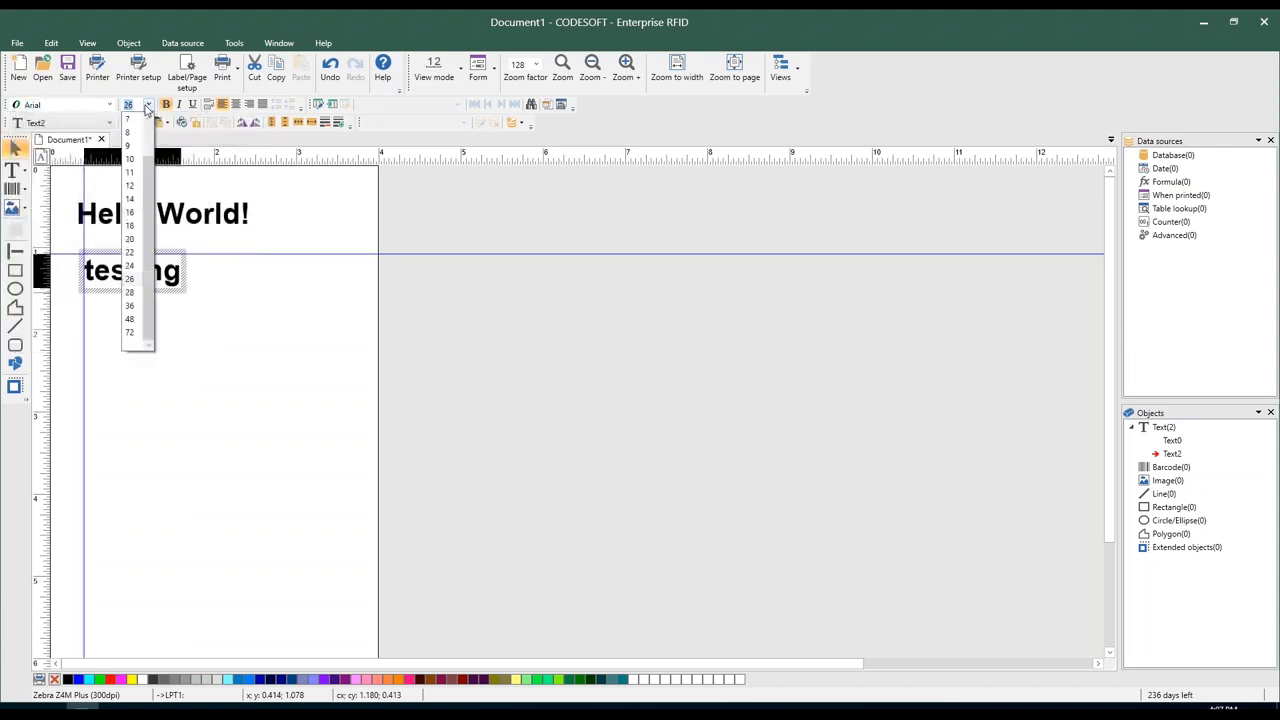
{"action": "left_click", "coordinate": [130, 195]}
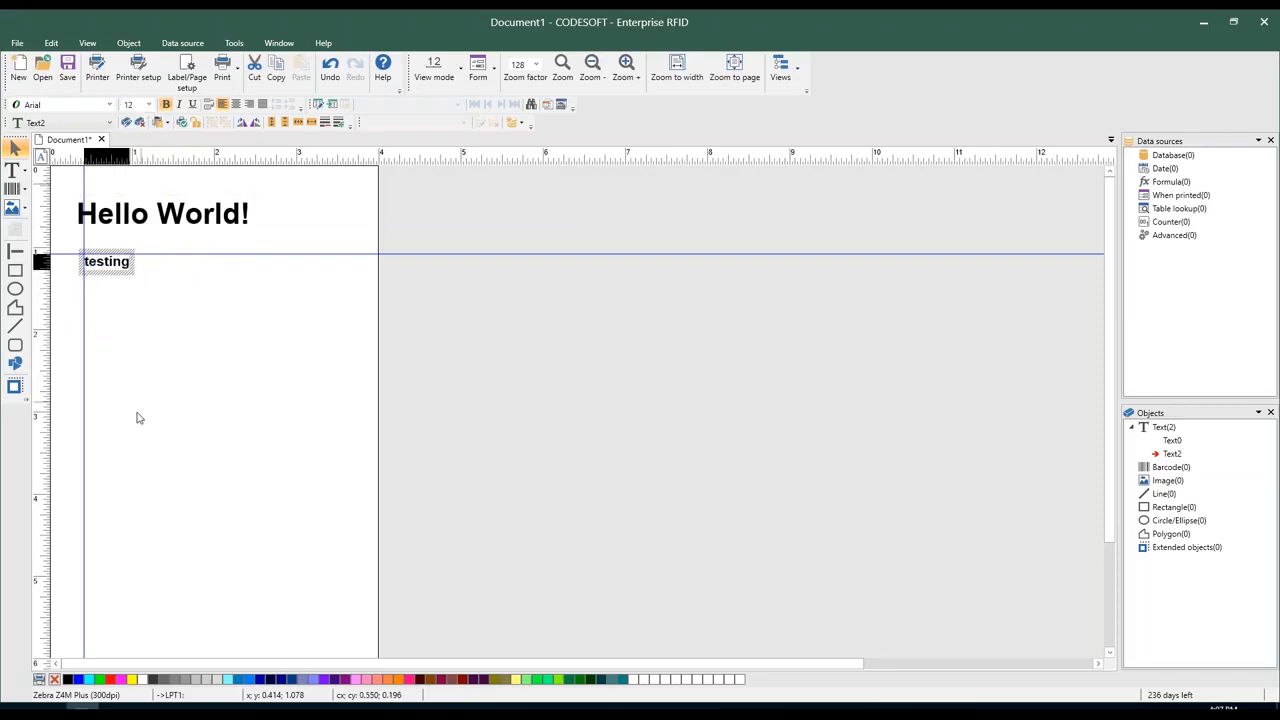
- Delete the "testing" text object from the label
{"action": "left_click", "coordinate": [120, 273]}
{"action": "right_click", "coordinate": [121, 273]}
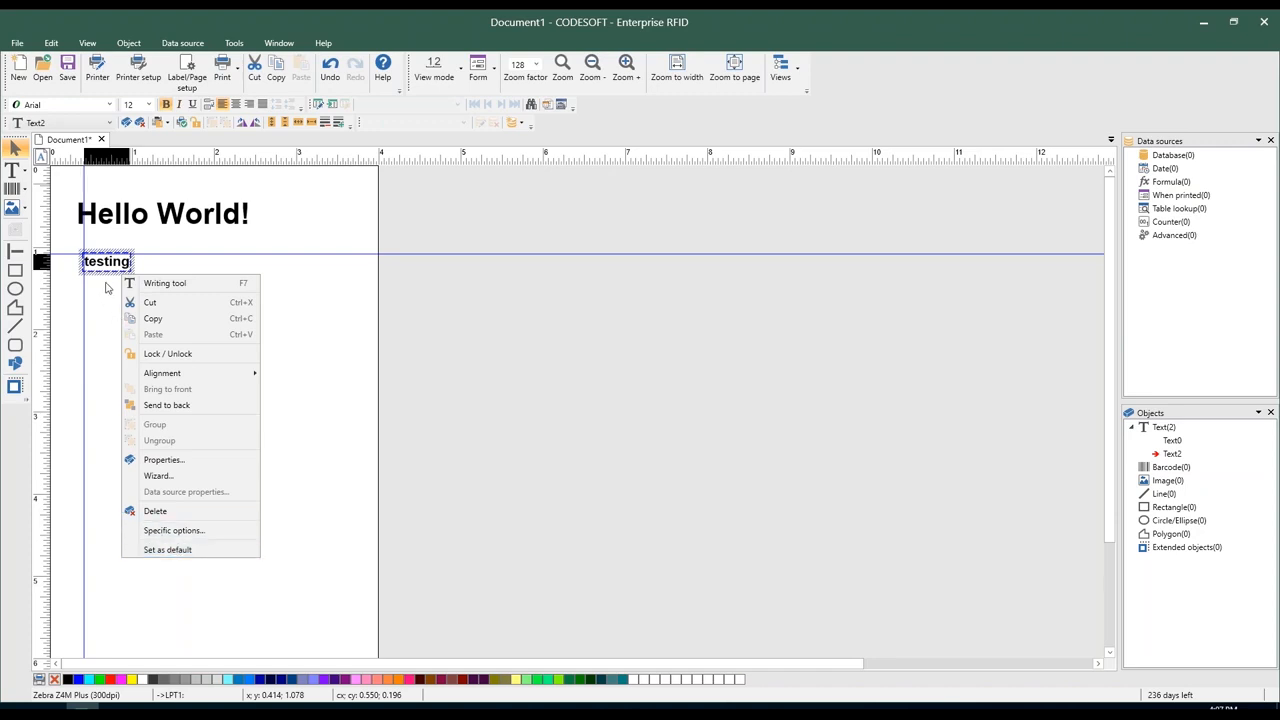
{"action": "left_click", "coordinate": [104, 308]}
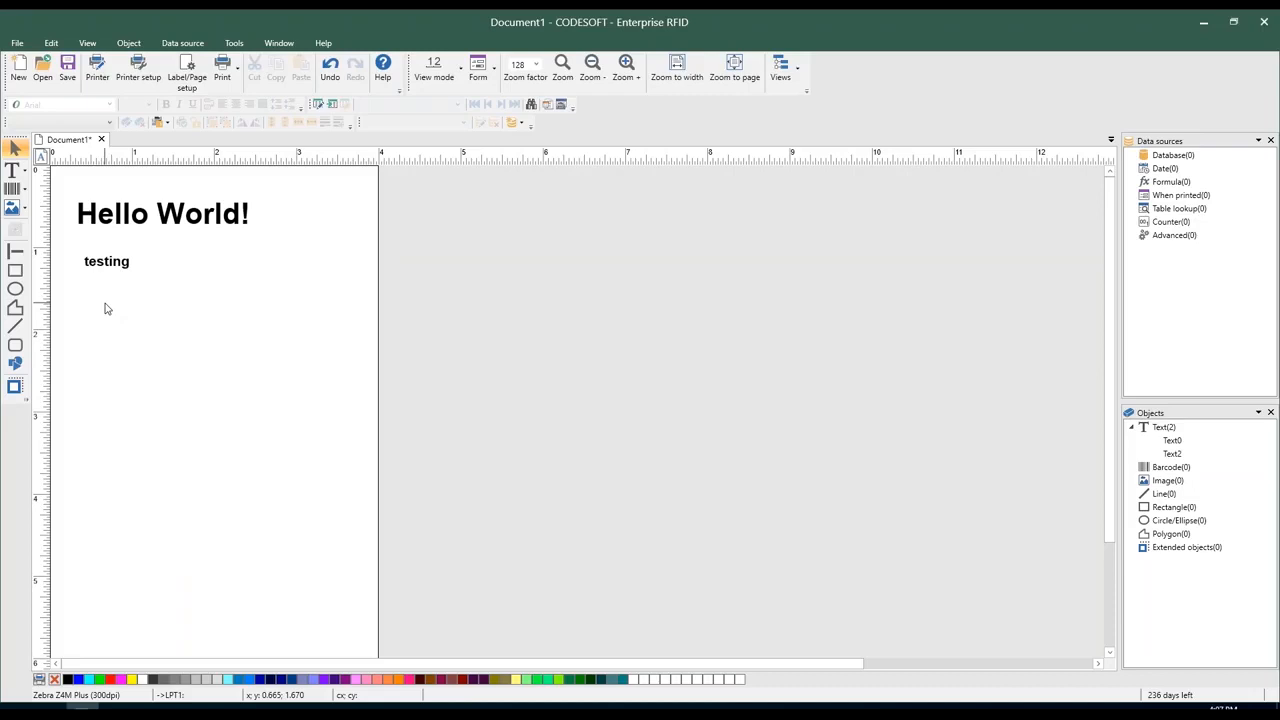
{"action": "left_click", "coordinate": [95, 285]}
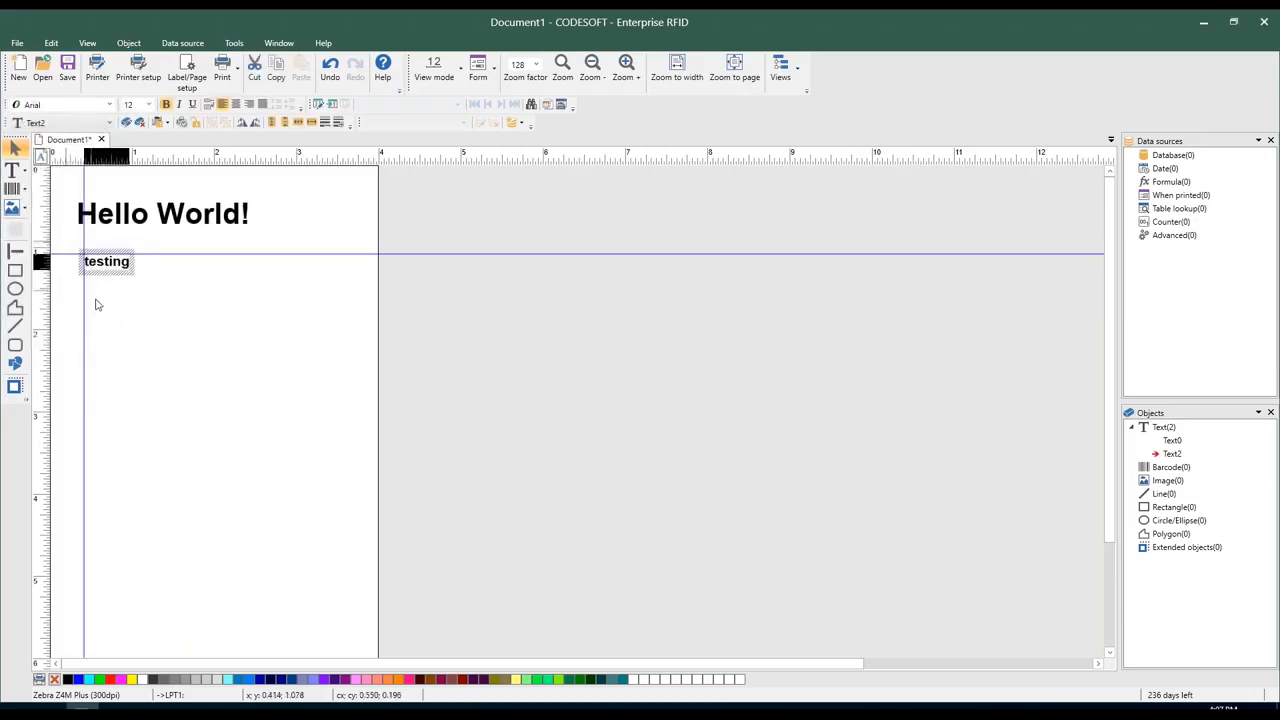
{"action": "key", "text": "Delete"}
- Place a fixed-data barcode object below "Hello World!", at about X 0.357, Y 1.216 in, with the data 123456789
{"action": "left_click", "coordinate": [12, 189]}
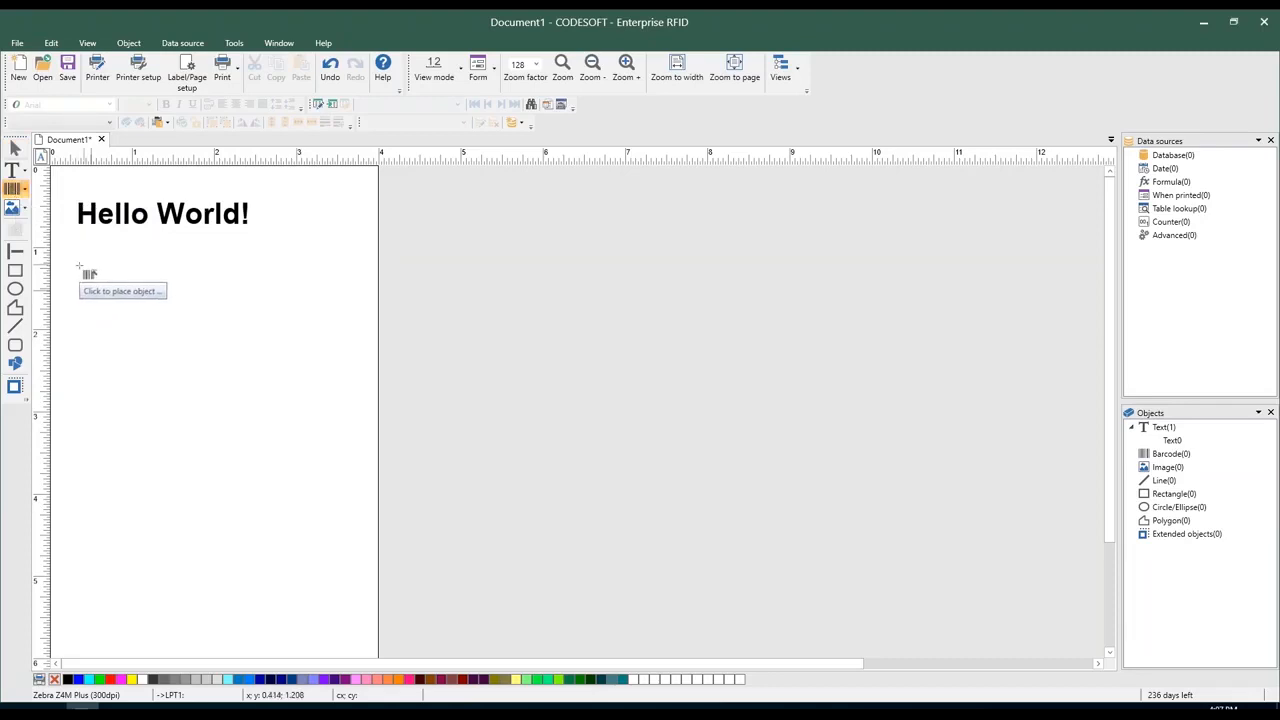
{"action": "left_click", "coordinate": [80, 266]}
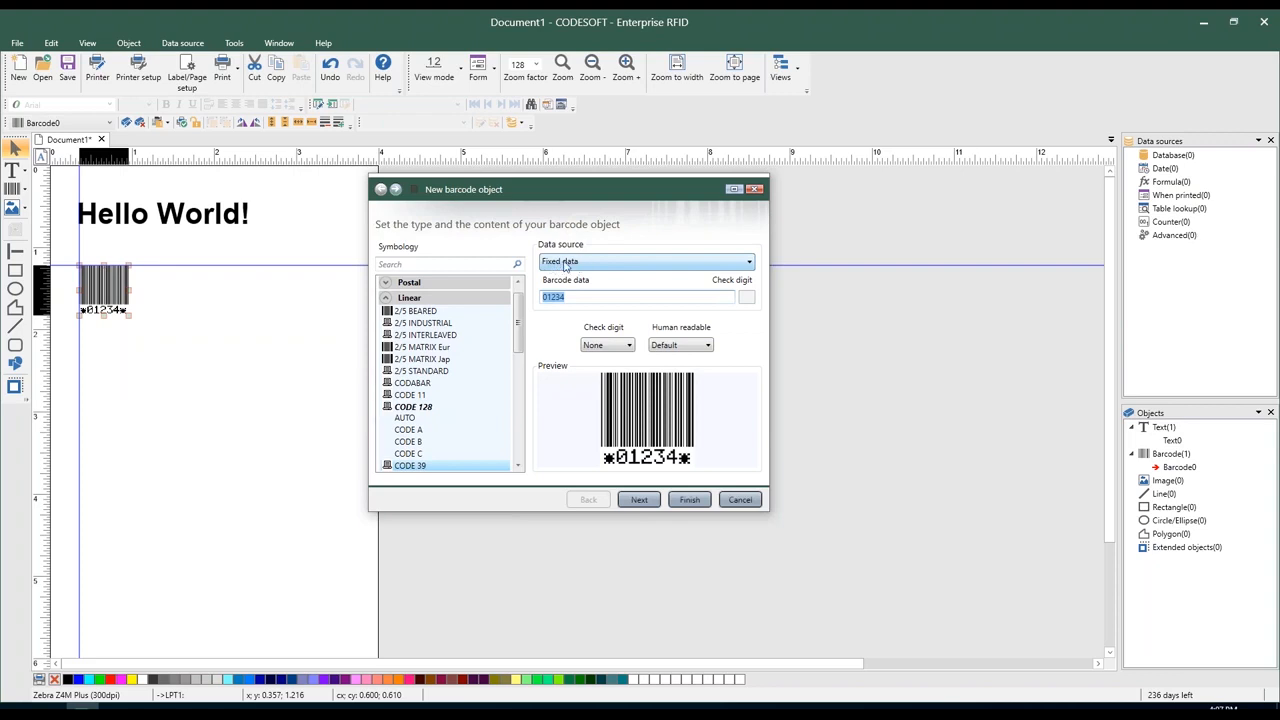
{"action": "left_click_drag", "start_coordinate": [576, 297], "coordinate": [540, 302]}
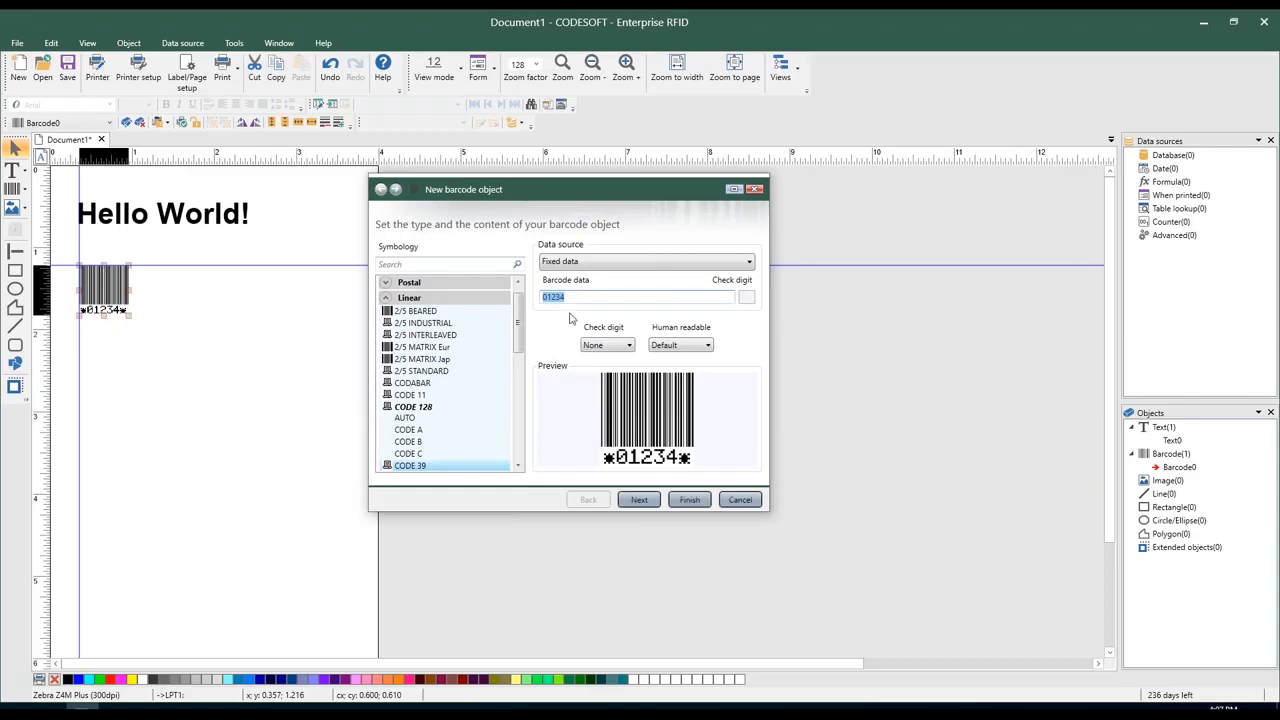
{"action": "type", "text": "123456789"}
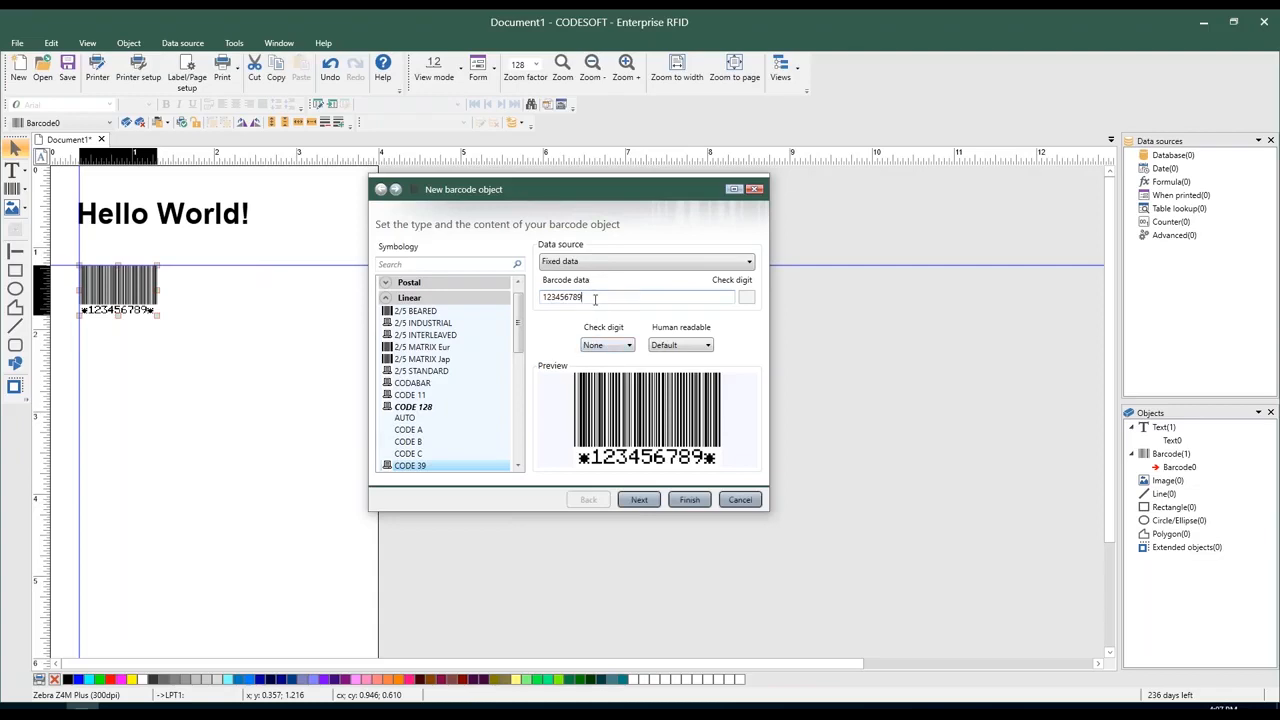
- Examine the check digit and human readable options available for the Code 39 barcode
{"action": "left_click_drag", "start_coordinate": [590, 299], "coordinate": [540, 298]}
{"action": "left_click", "coordinate": [596, 298]}
{"action": "left_click", "coordinate": [605, 345]}
{"action": "left_click", "coordinate": [566, 328]}
{"action": "left_click", "coordinate": [708, 347]}
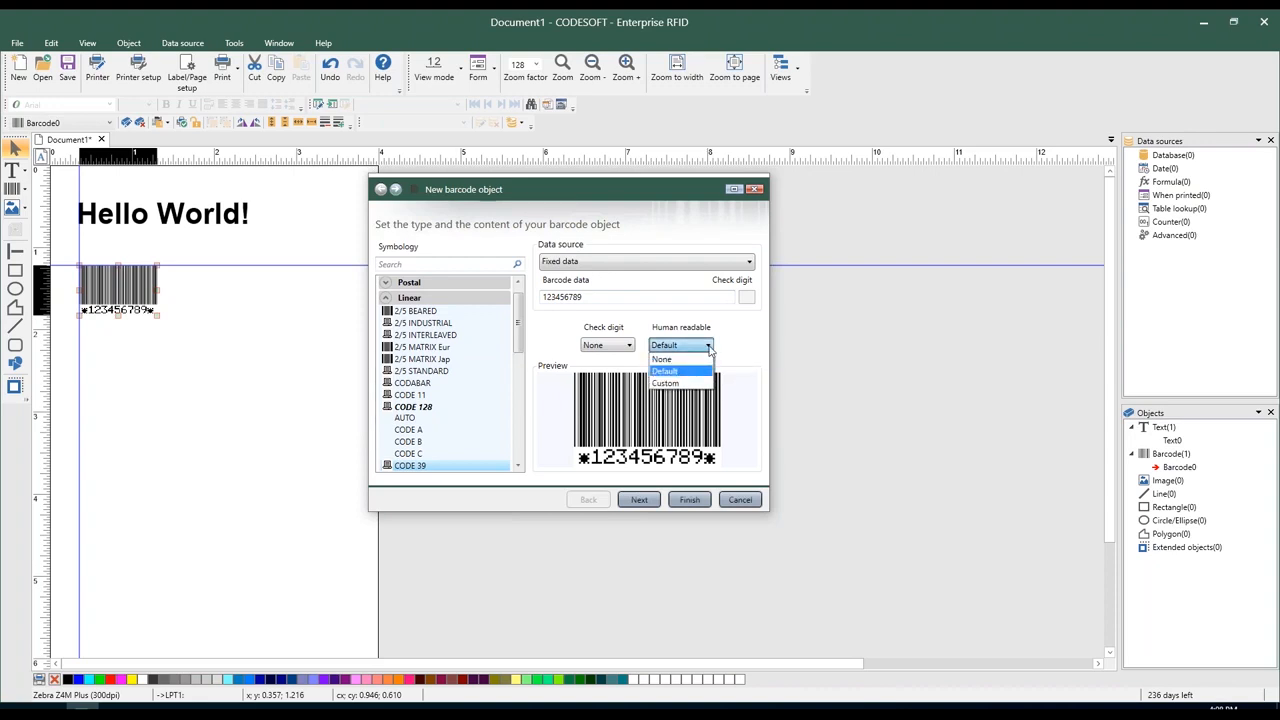
{"action": "left_click", "coordinate": [758, 391]}
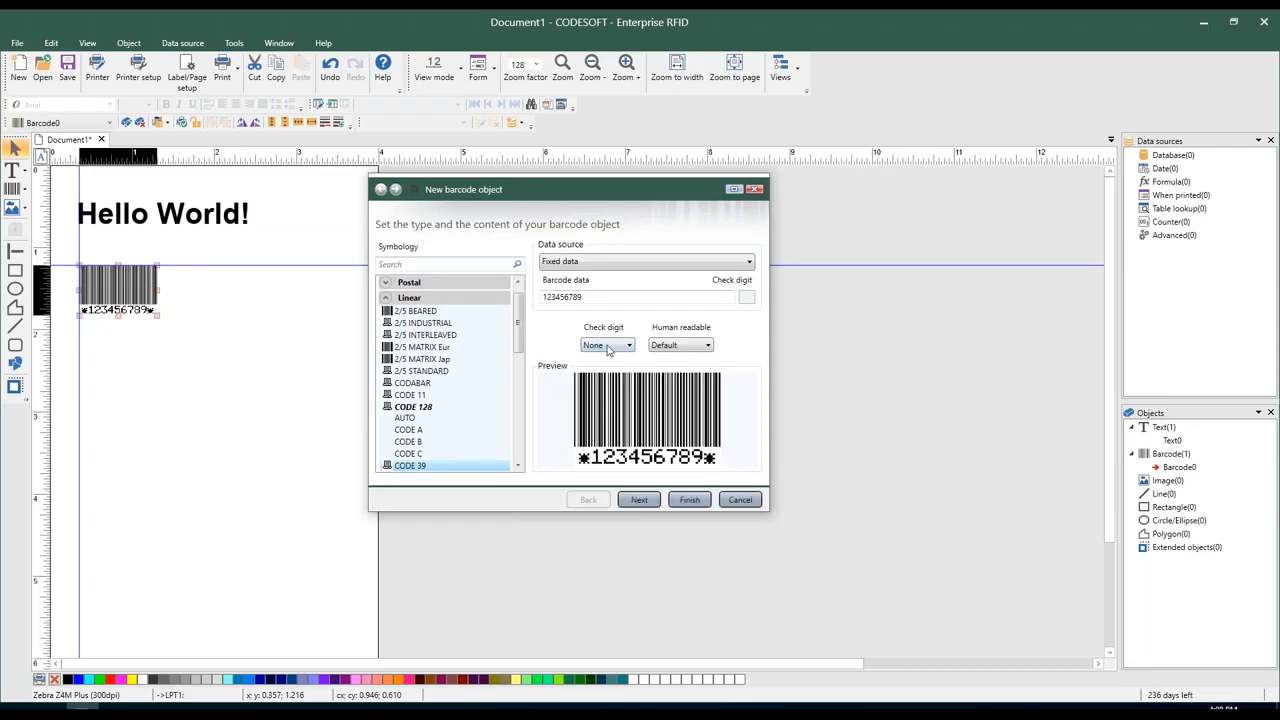
{"action": "left_click", "coordinate": [607, 346]}
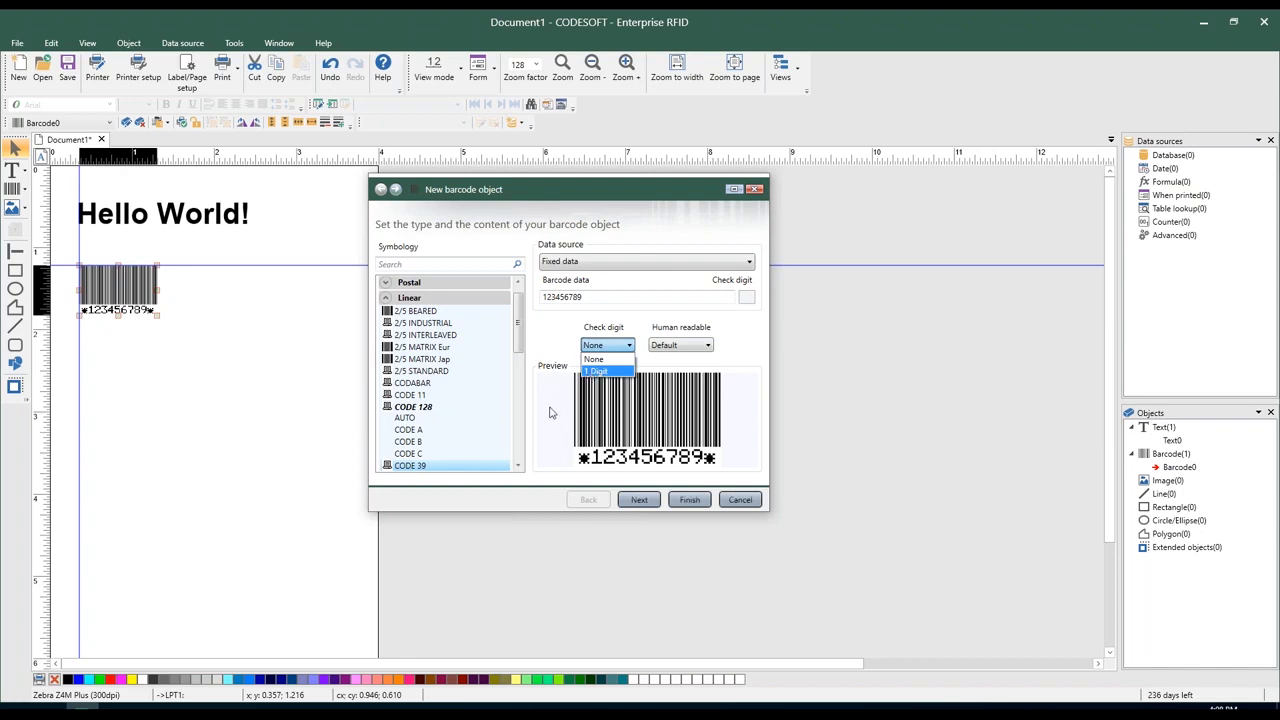
{"action": "left_click", "coordinate": [568, 320]}
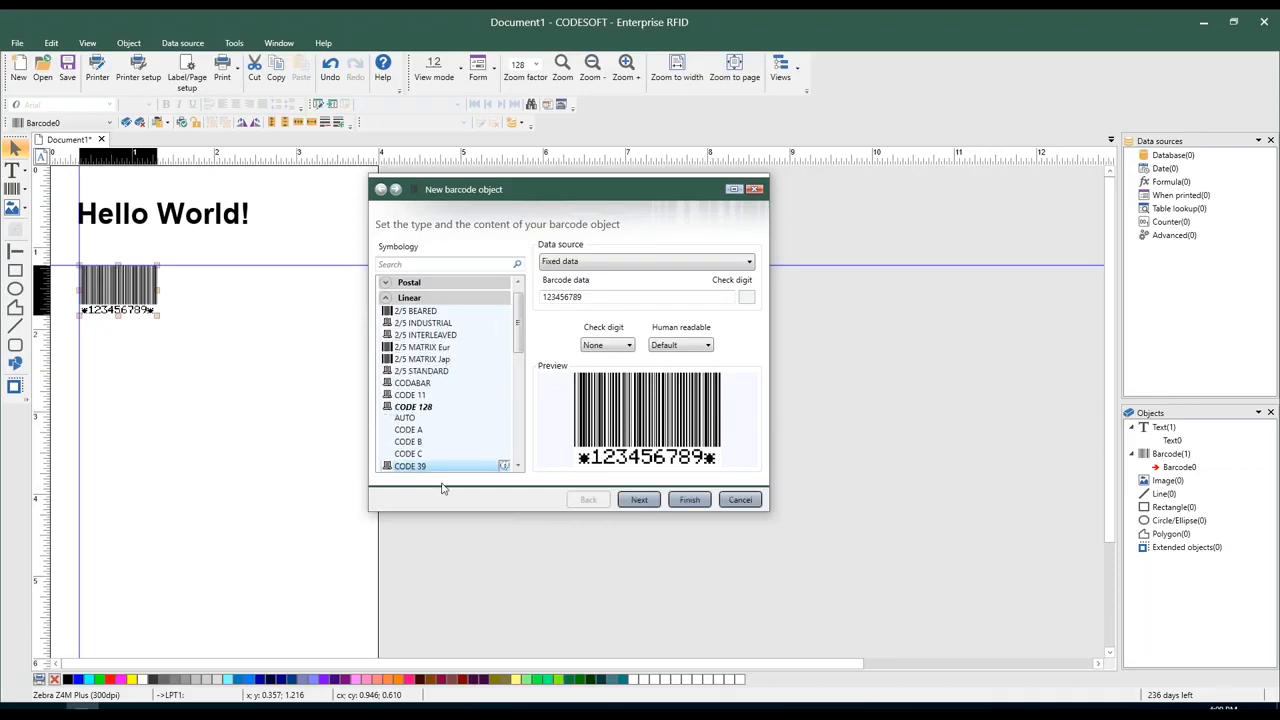
- Read through the symbology information for Code 39 and close it
{"action": "left_click", "coordinate": [505, 467]}
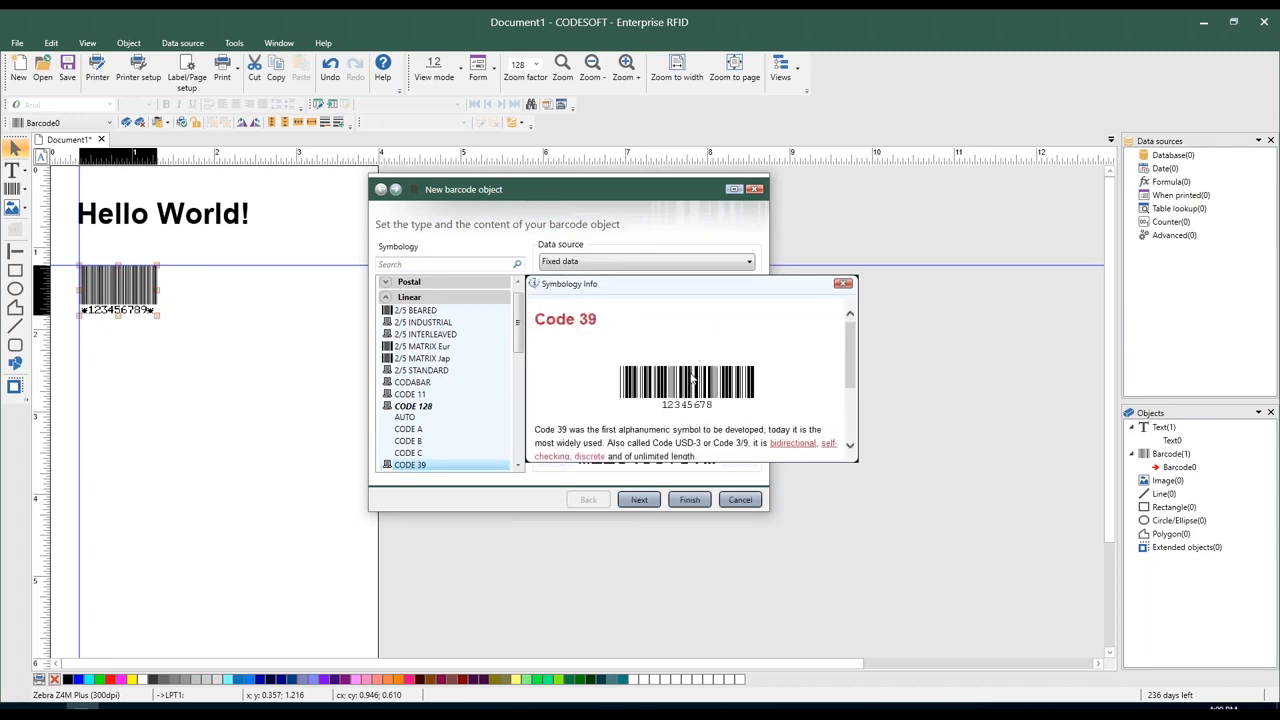
{"action": "scroll", "coordinate": [617, 375], "scroll_direction": "down", "scroll_amount": 1}
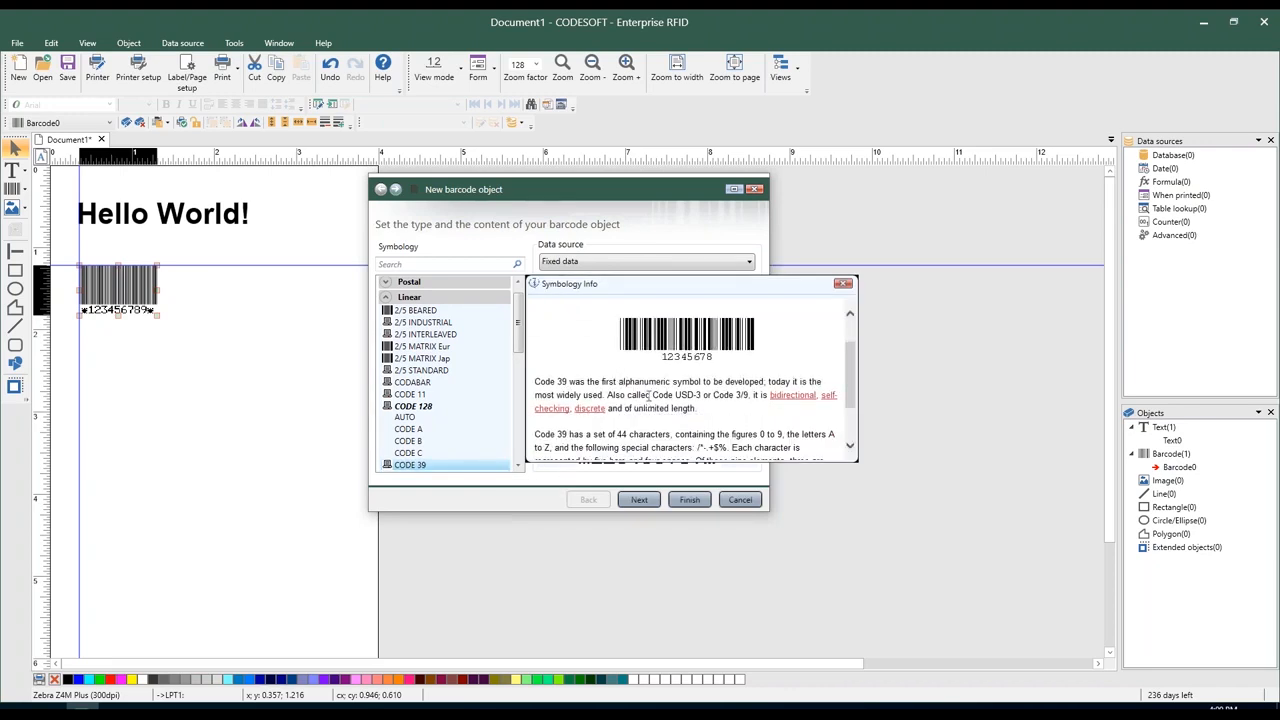
{"action": "scroll", "coordinate": [645, 395], "scroll_direction": "down", "scroll_amount": 2}
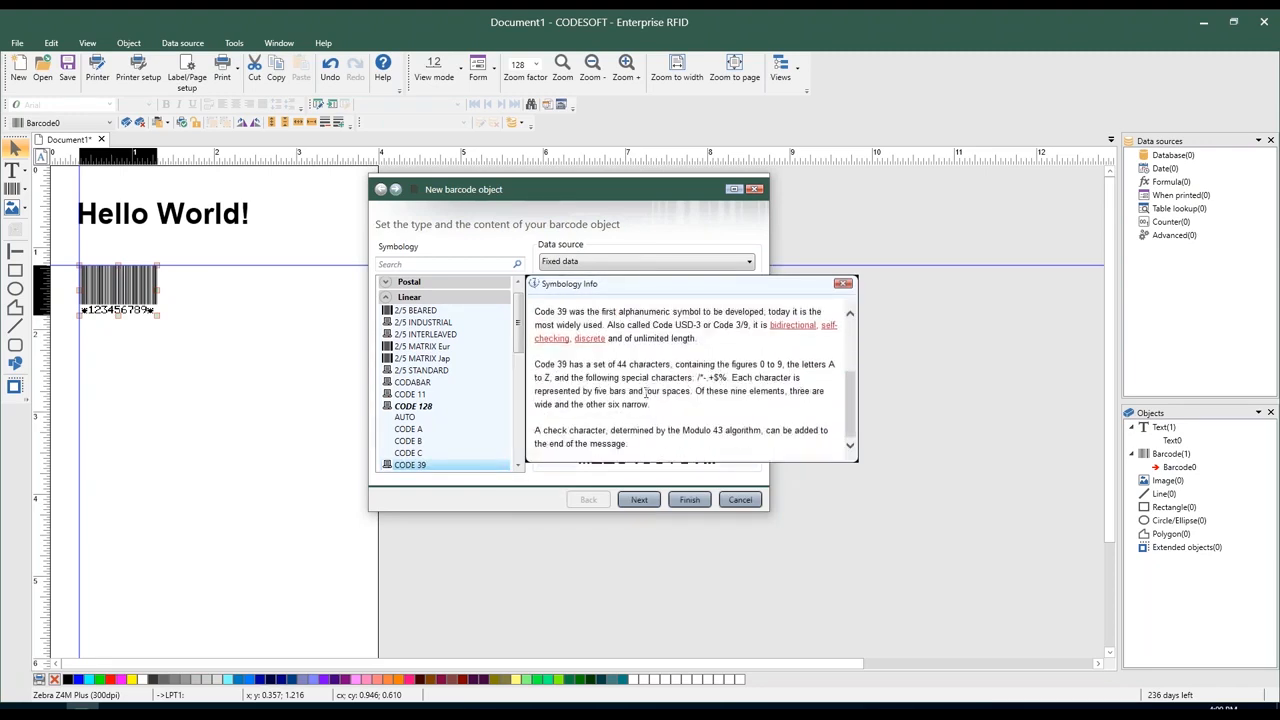
{"action": "left_click", "coordinate": [844, 284]}
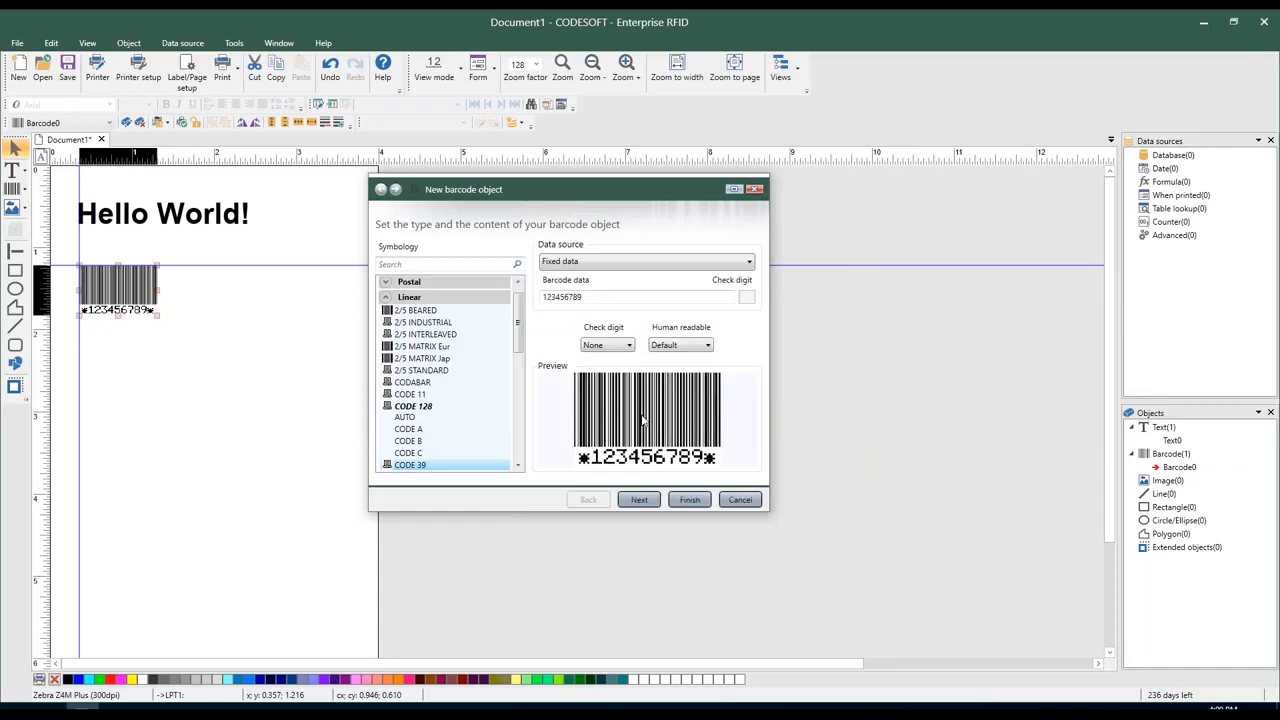
{"action": "scroll", "coordinate": [430, 300], "scroll_direction": "up", "scroll_amount": 1}
{"action": "left_click", "coordinate": [402, 284]}
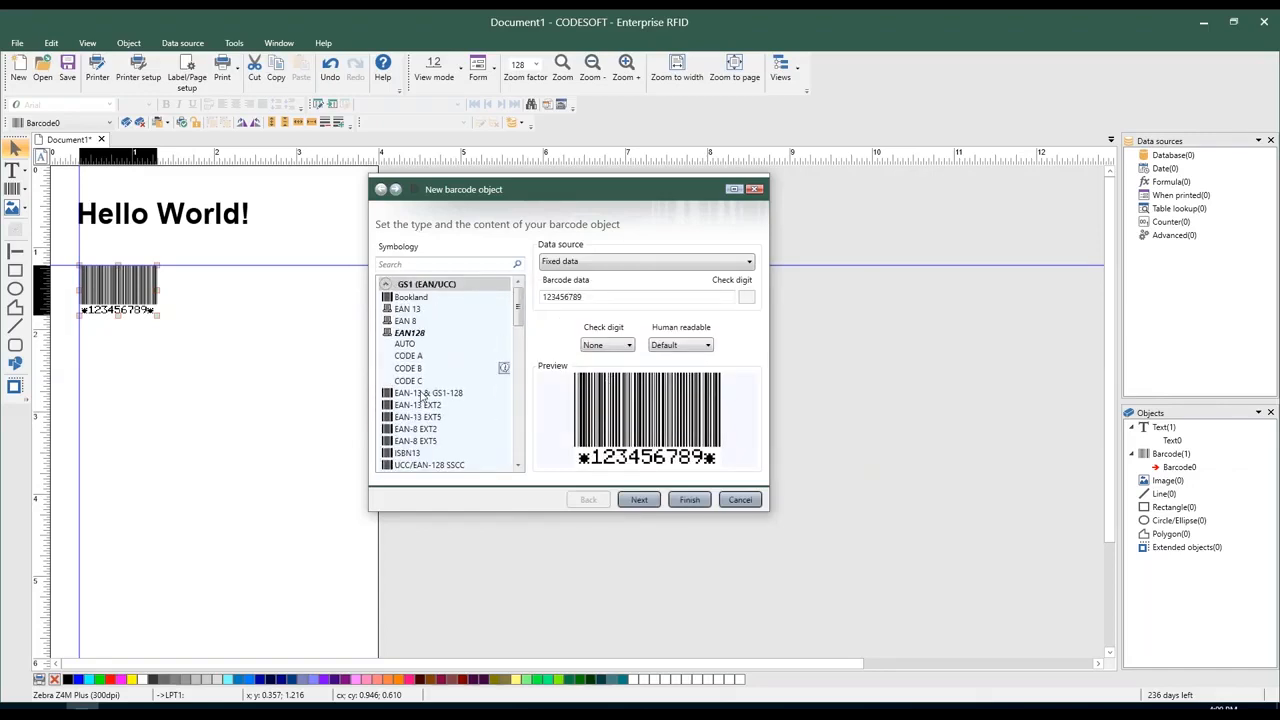
{"action": "scroll", "coordinate": [415, 408], "scroll_direction": "down", "scroll_amount": 2}
{"action": "left_click", "coordinate": [406, 413]}
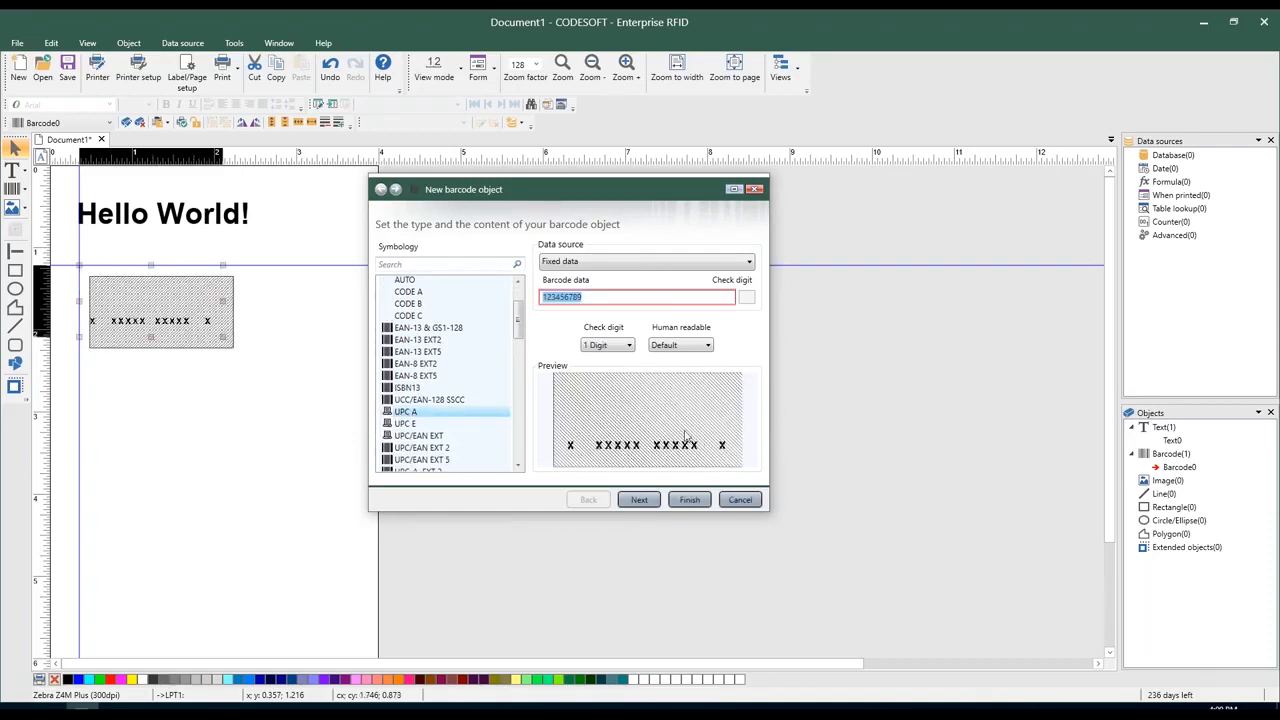
{"action": "left_click", "coordinate": [608, 299]}
{"action": "type", "text": "012"}
{"action": "key", "text": "BackSpace"}
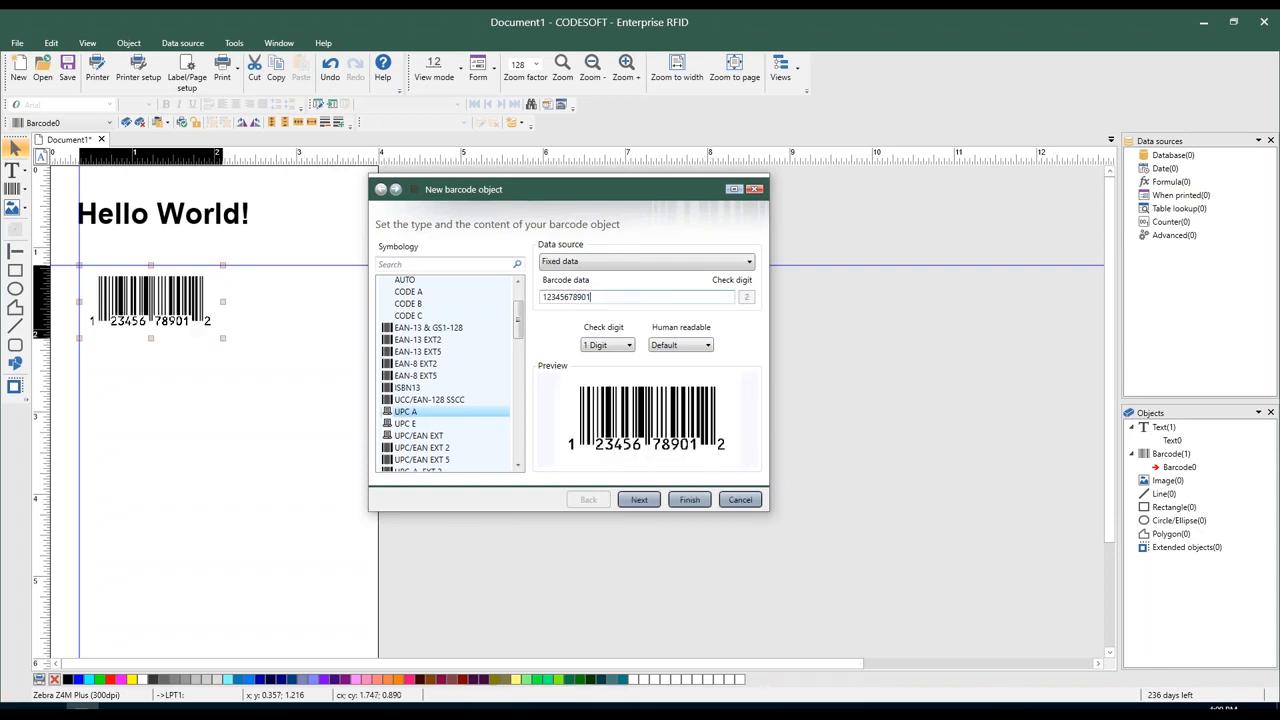
- Accept the default rotation, position and bar size, finish the UPC A barcode, and deselect it
{"action": "left_click_drag", "start_coordinate": [599, 296], "coordinate": [538, 298]}
{"action": "left_click", "coordinate": [639, 501]}
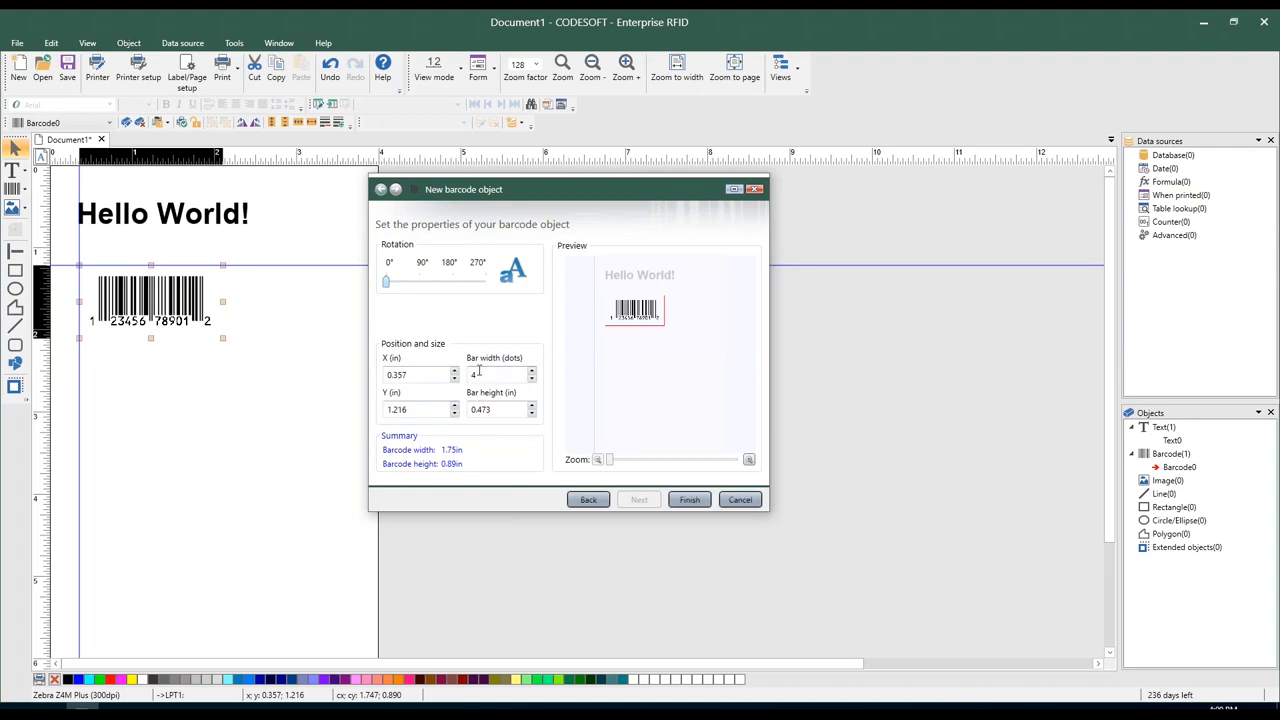
{"action": "left_click", "coordinate": [690, 500]}
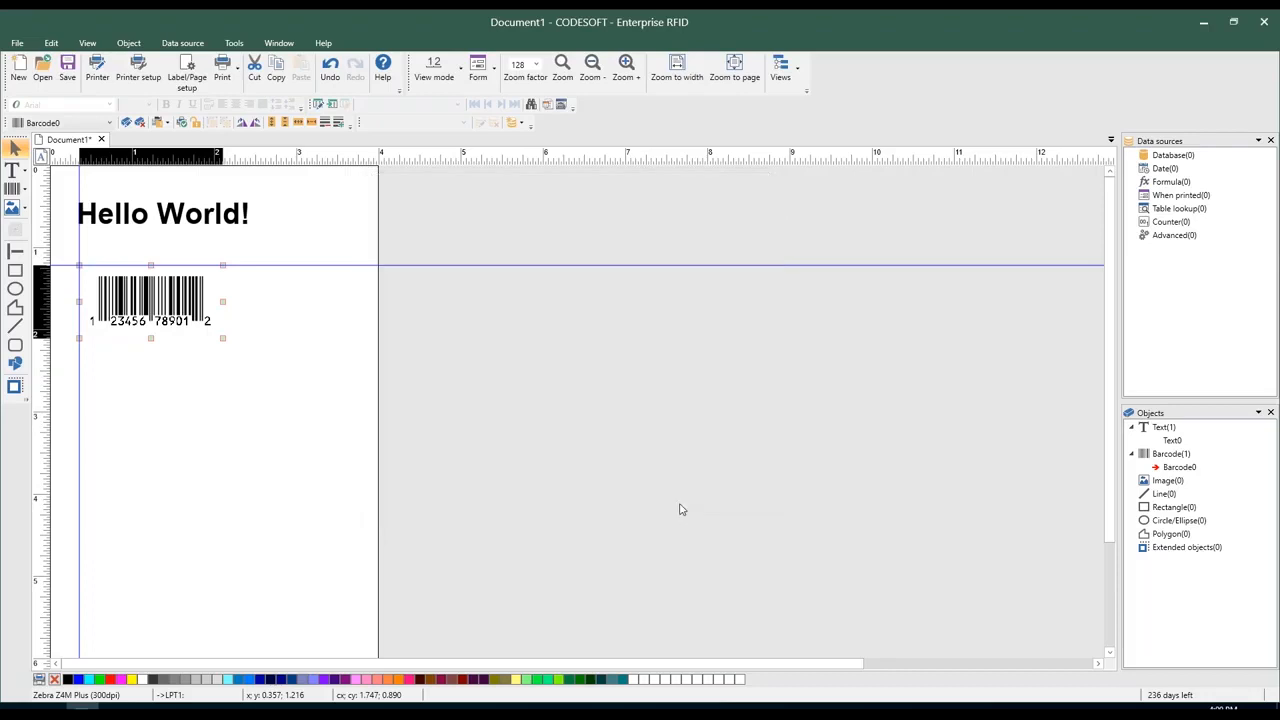
{"action": "left_click", "coordinate": [305, 311]}
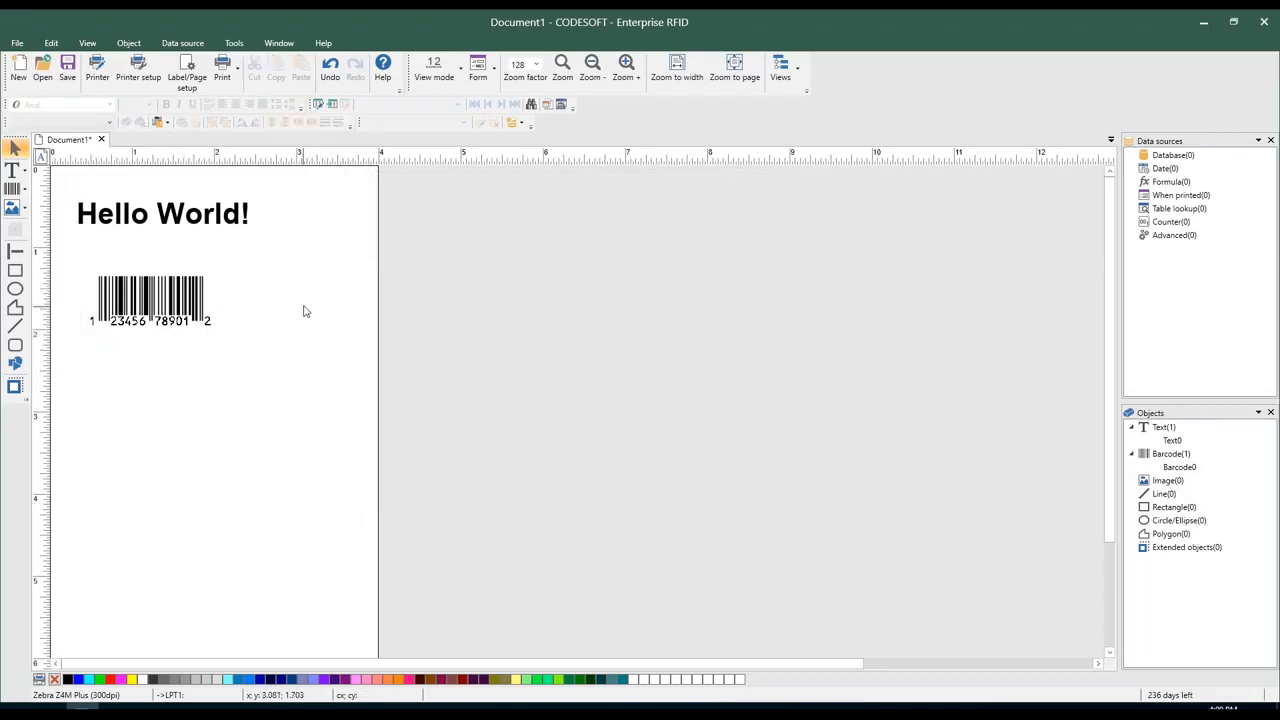
- Place an image object below the barcode, using the flame pictogram from the GHS gallery
{"action": "left_click", "coordinate": [12, 208]}
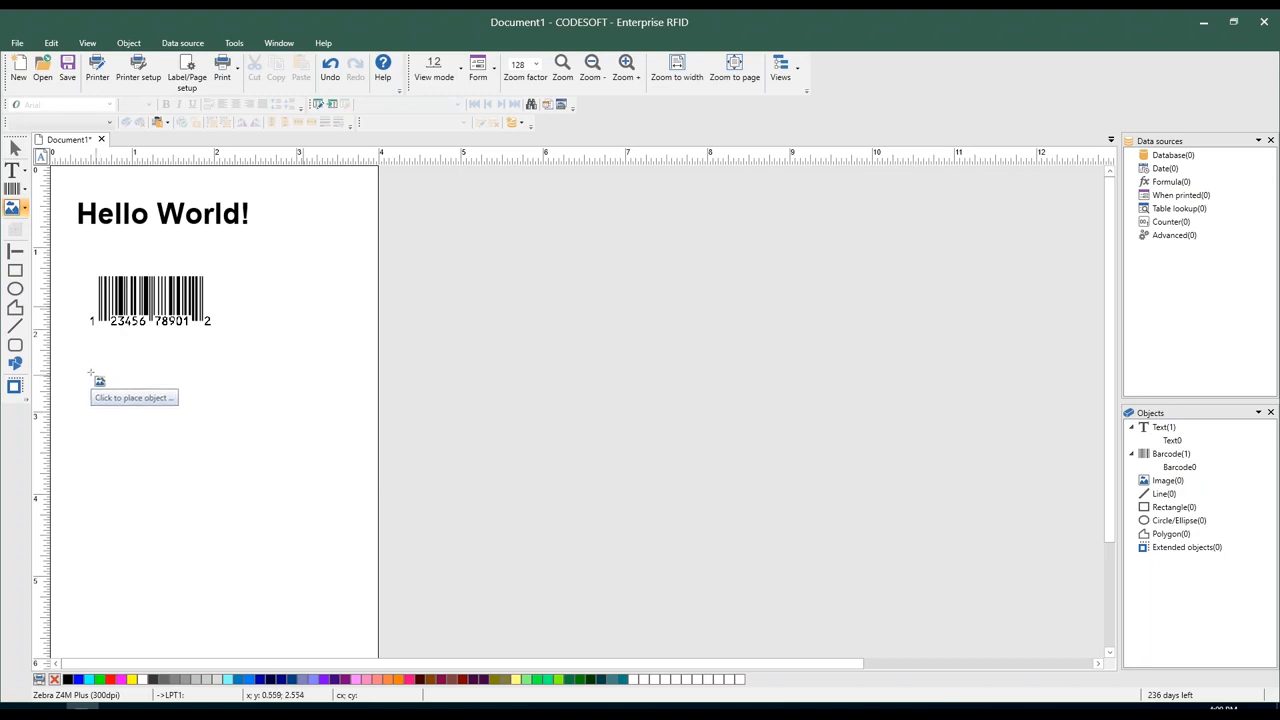
{"action": "left_click", "coordinate": [89, 375]}
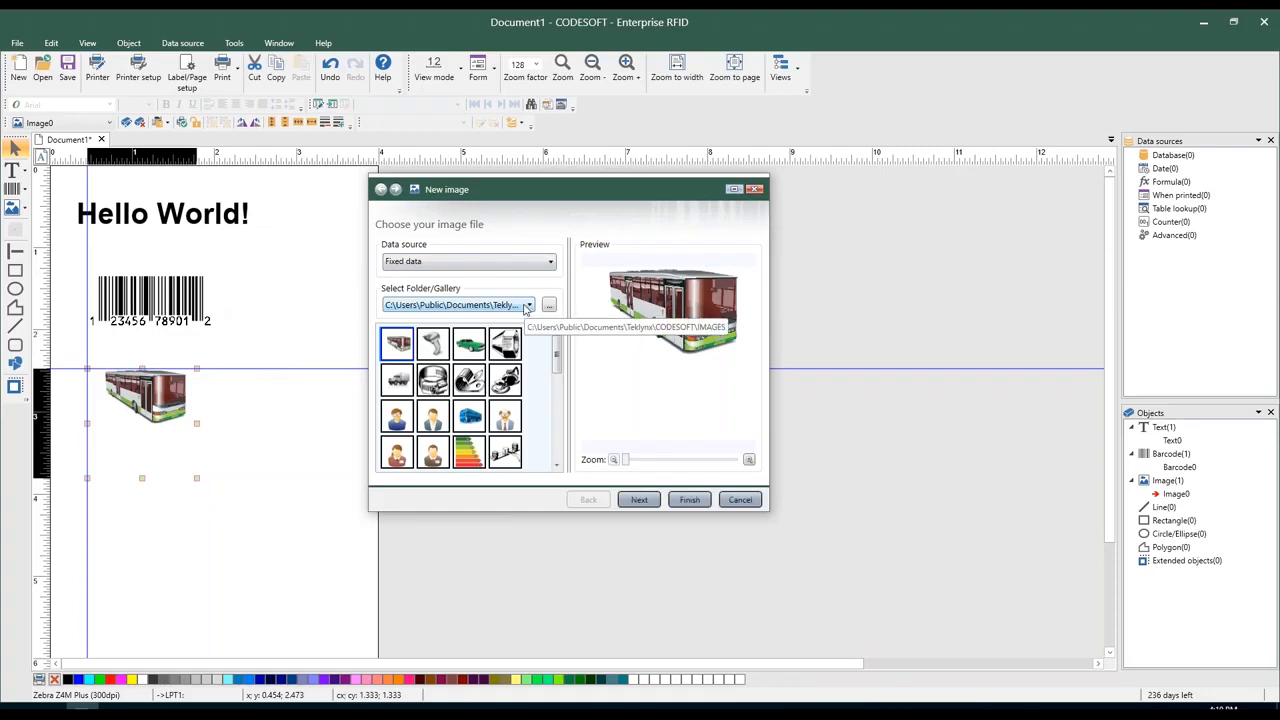
{"action": "left_click", "coordinate": [392, 308]}
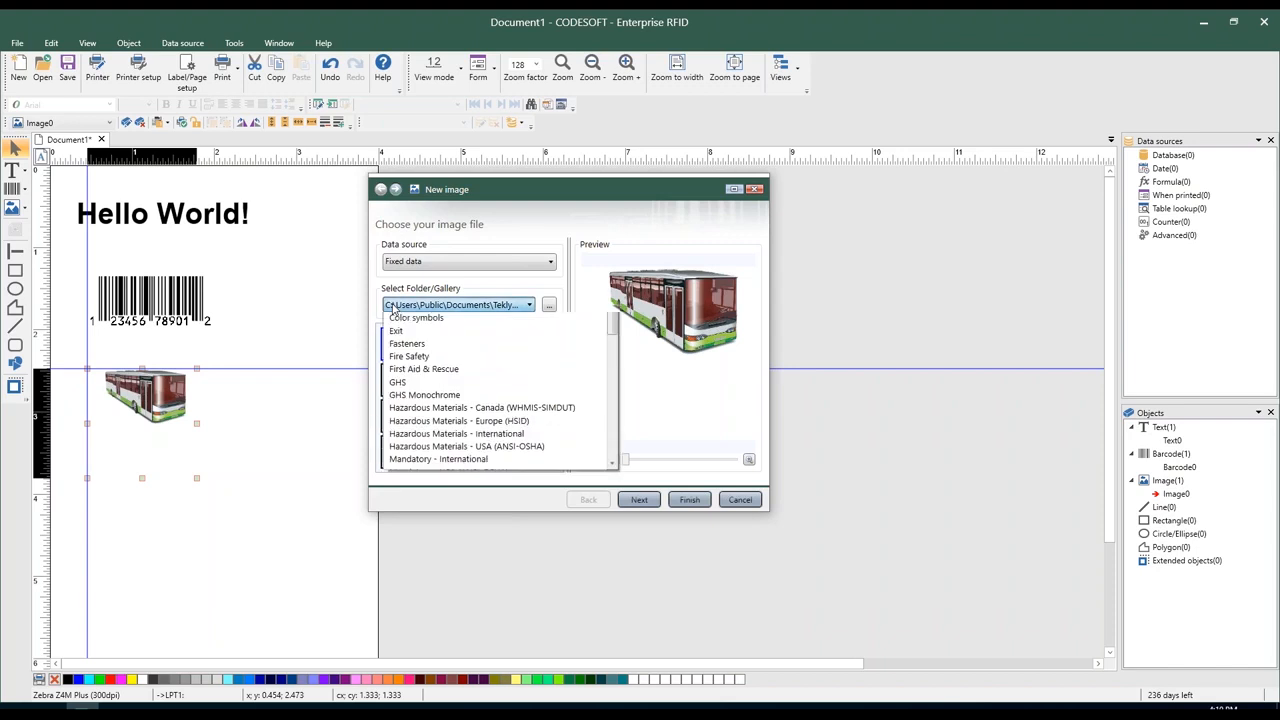
{"action": "scroll", "coordinate": [468, 433], "scroll_direction": "down", "scroll_amount": 2}
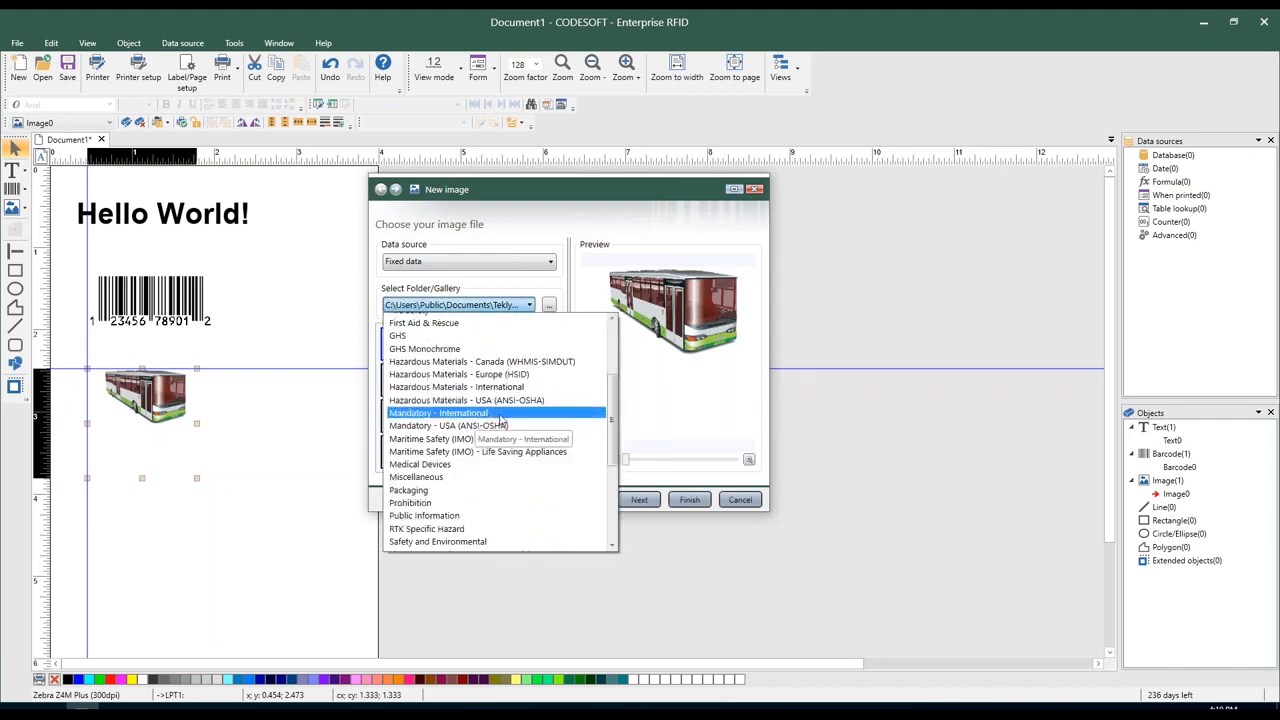
{"action": "scroll", "coordinate": [500, 420], "scroll_direction": "down", "scroll_amount": 2}
{"action": "scroll", "coordinate": [501, 420], "scroll_direction": "down", "scroll_amount": 2}
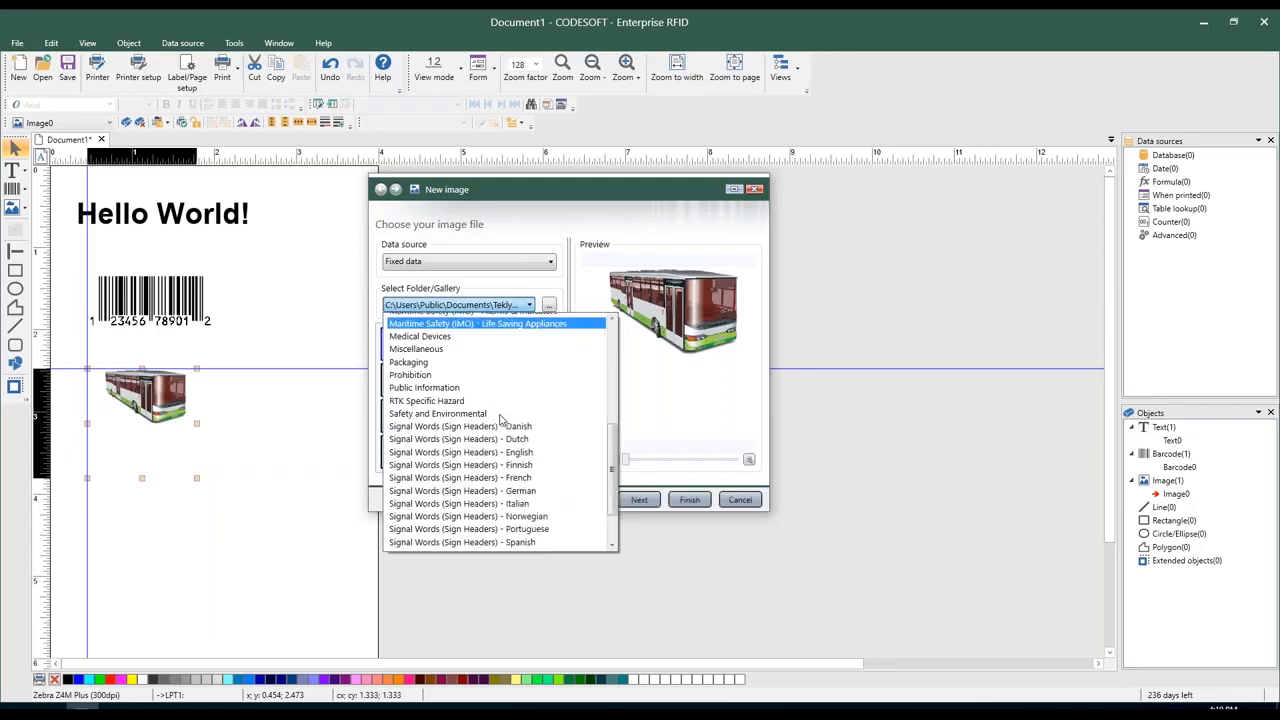
{"action": "scroll", "coordinate": [500, 500], "scroll_direction": "up", "scroll_amount": 5}
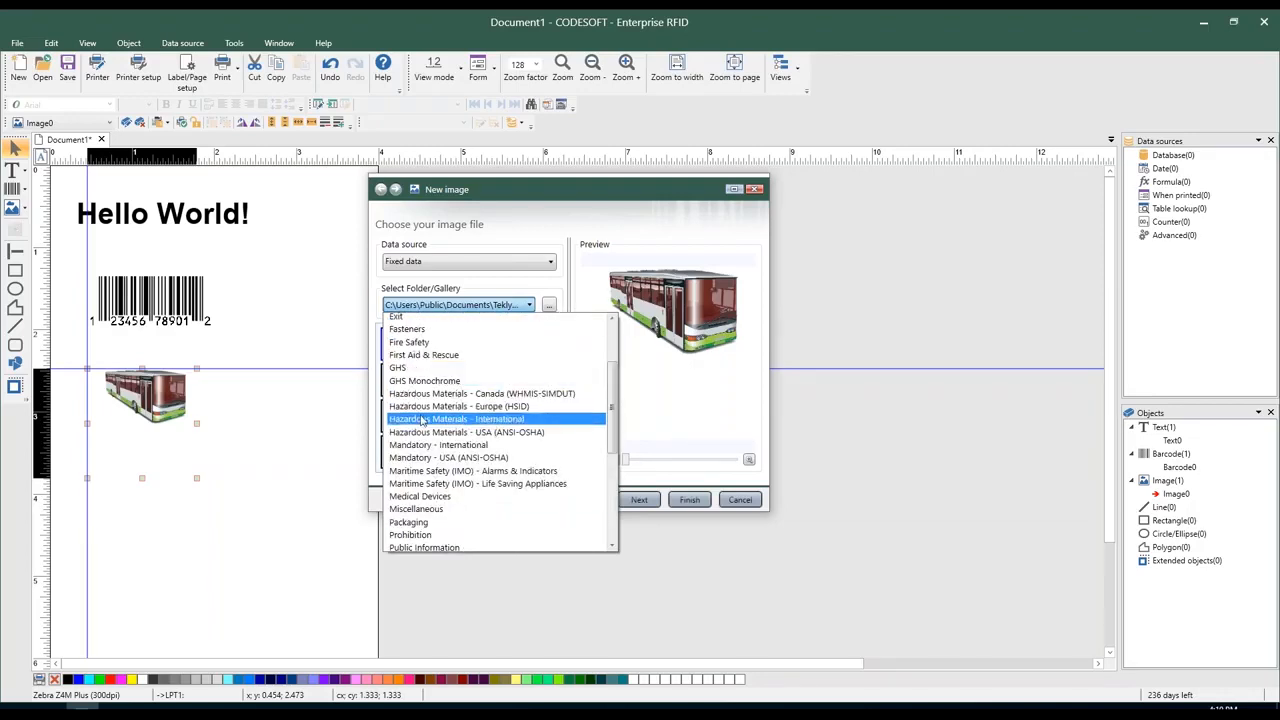
{"action": "left_click", "coordinate": [398, 370]}
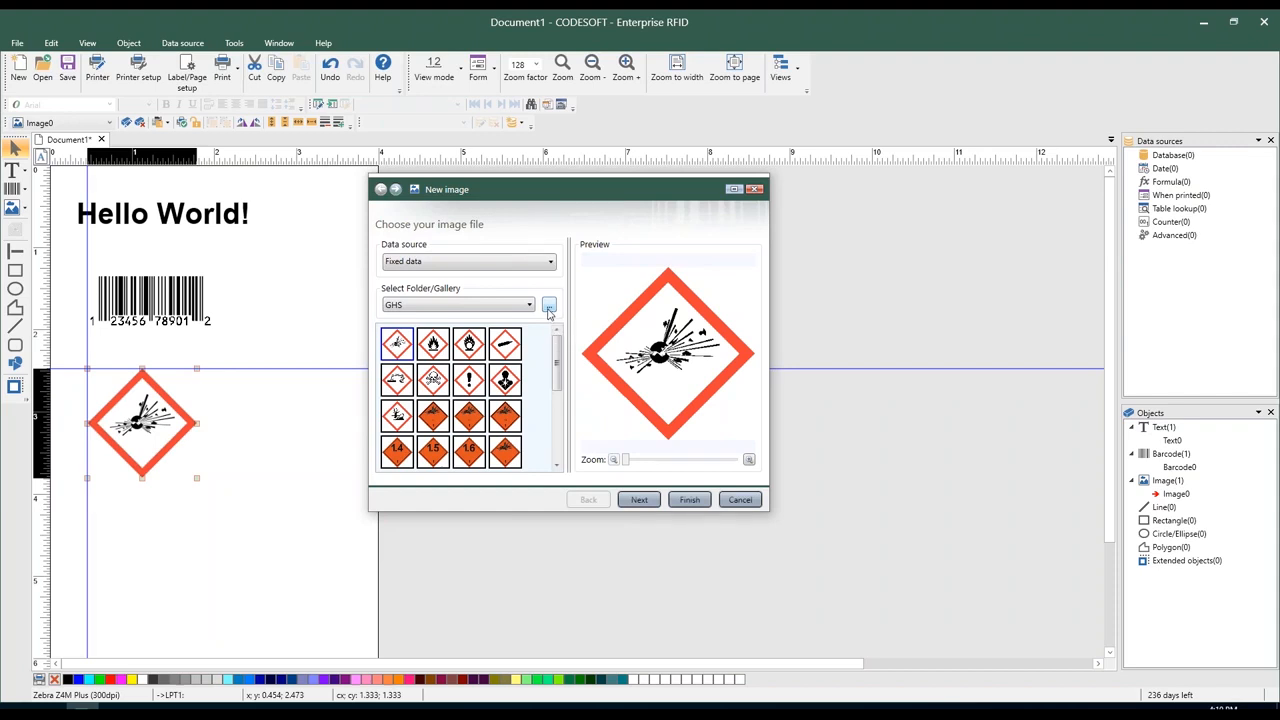
{"action": "mouse_move", "coordinate": [557, 345]}
{"action": "left_mouse_down"}
{"action": "mouse_move", "coordinate": [558, 405]}
{"action": "mouse_move", "coordinate": [556, 334]}
{"action": "left_mouse_up"}
{"action": "left_click", "coordinate": [433, 343]}
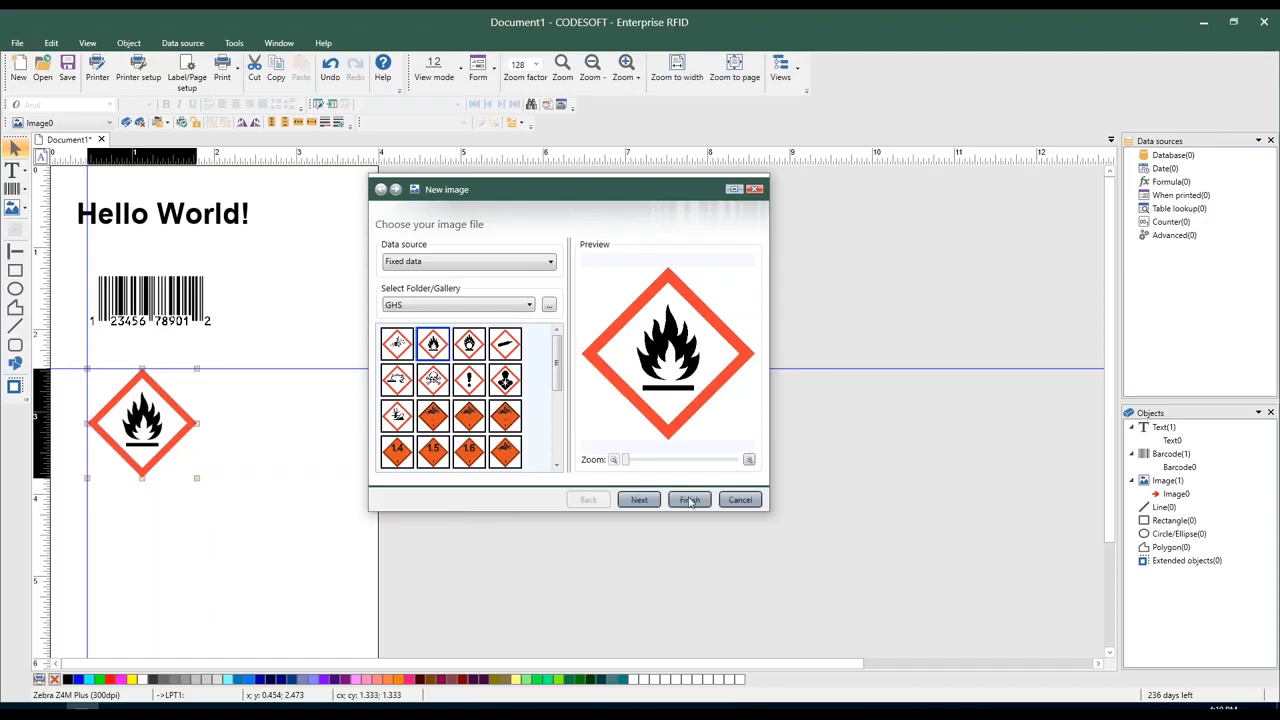
- Preview the Negative effect on the flame image, switch it off, and finish the image with its default layout and position
{"action": "left_click", "coordinate": [638, 501]}
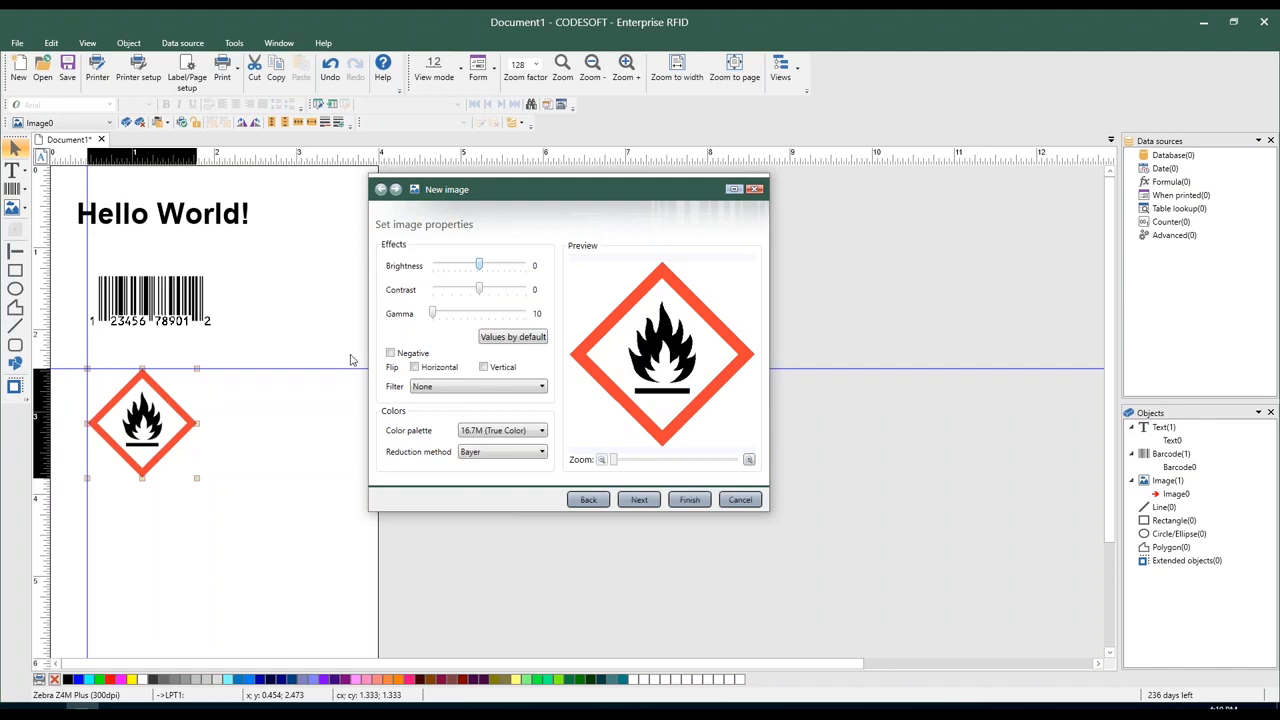
{"action": "left_click", "coordinate": [390, 353]}
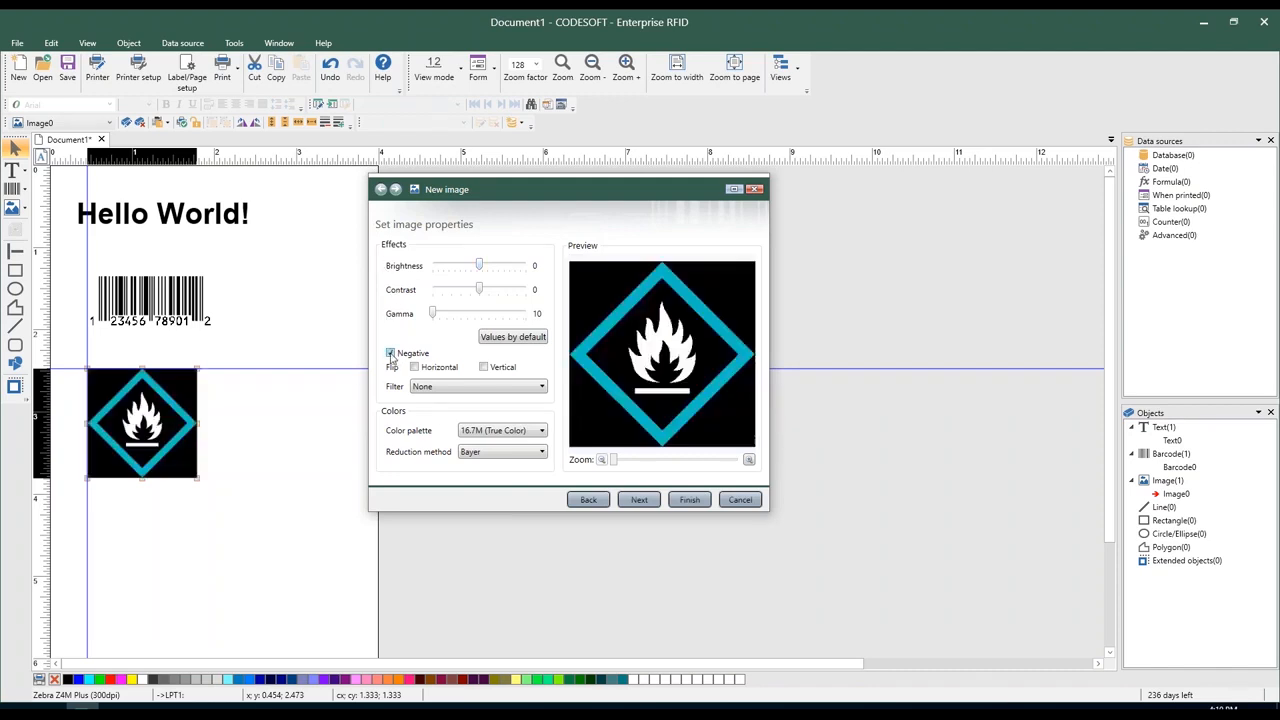
{"action": "left_click", "coordinate": [390, 354]}
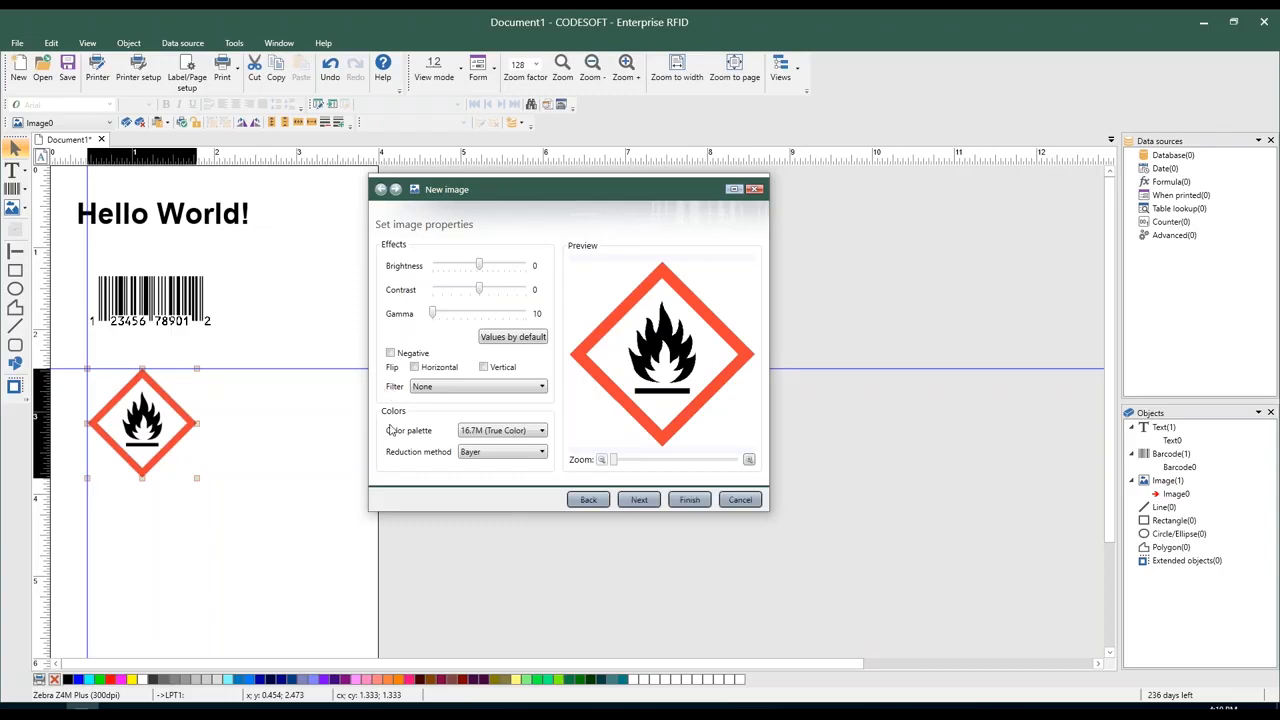
{"action": "left_click", "coordinate": [630, 502]}
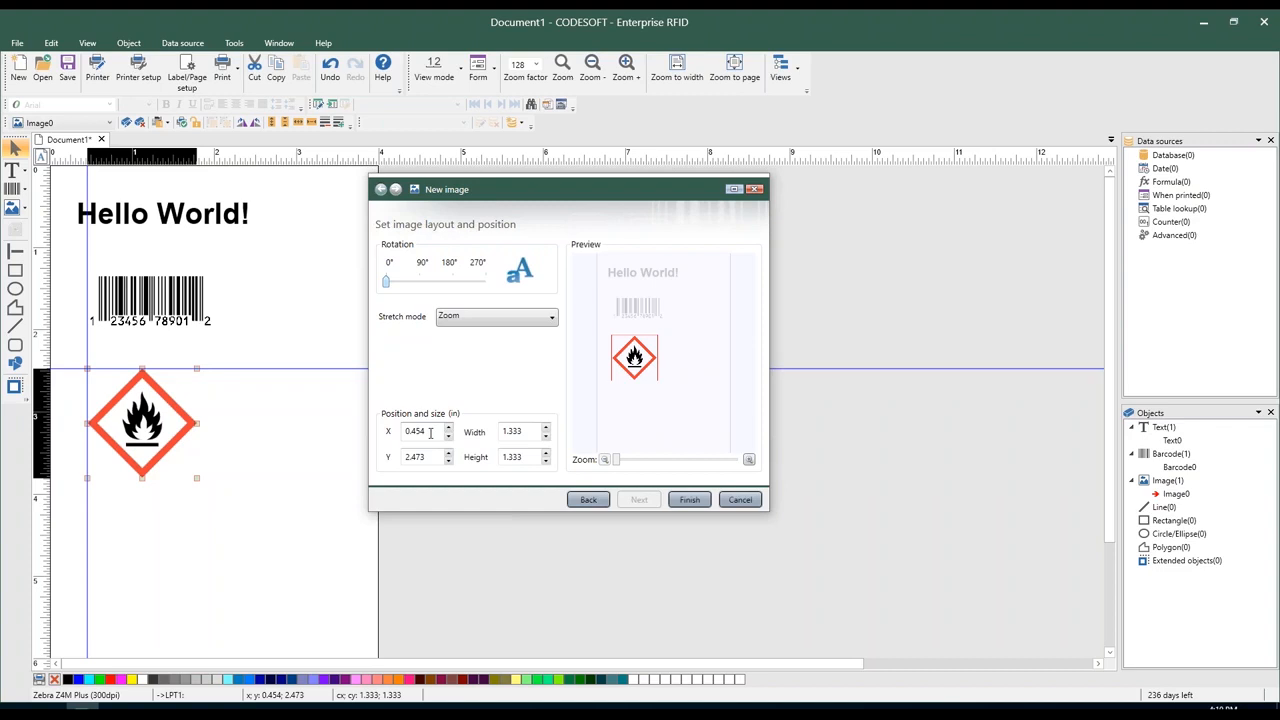
{"action": "left_click", "coordinate": [684, 501]}
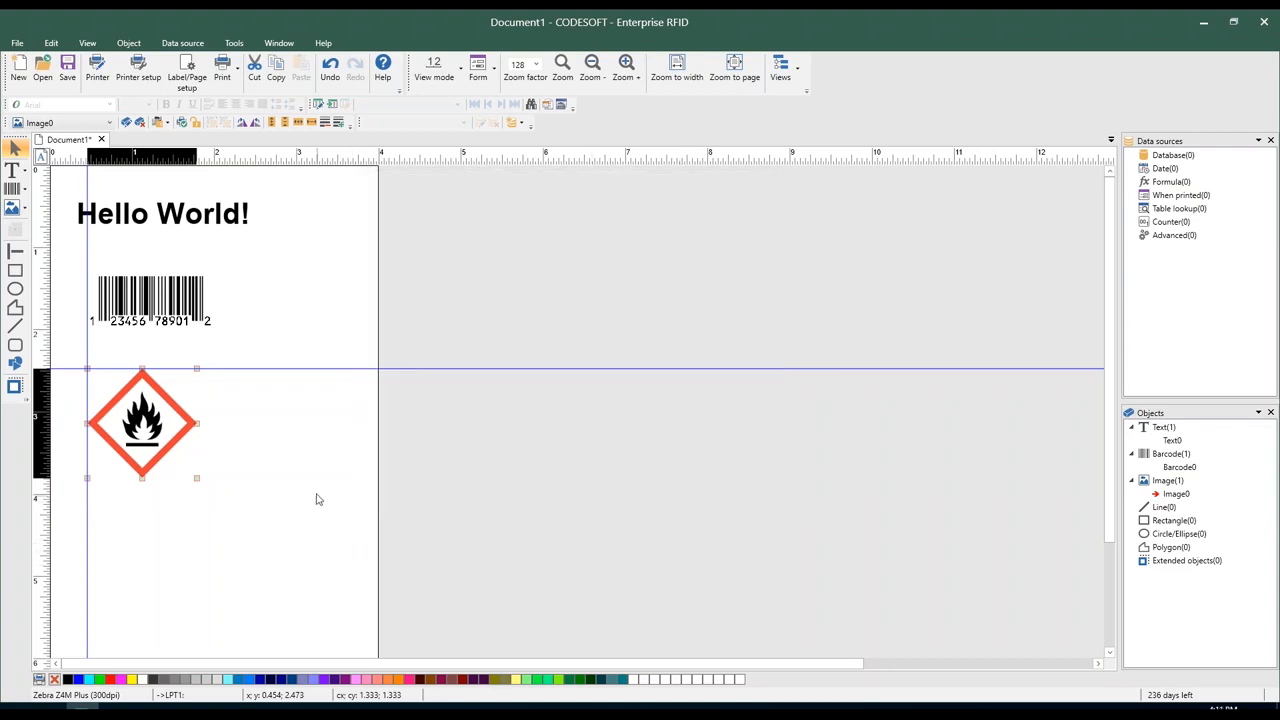
{"action": "left_click", "coordinate": [340, 420]}
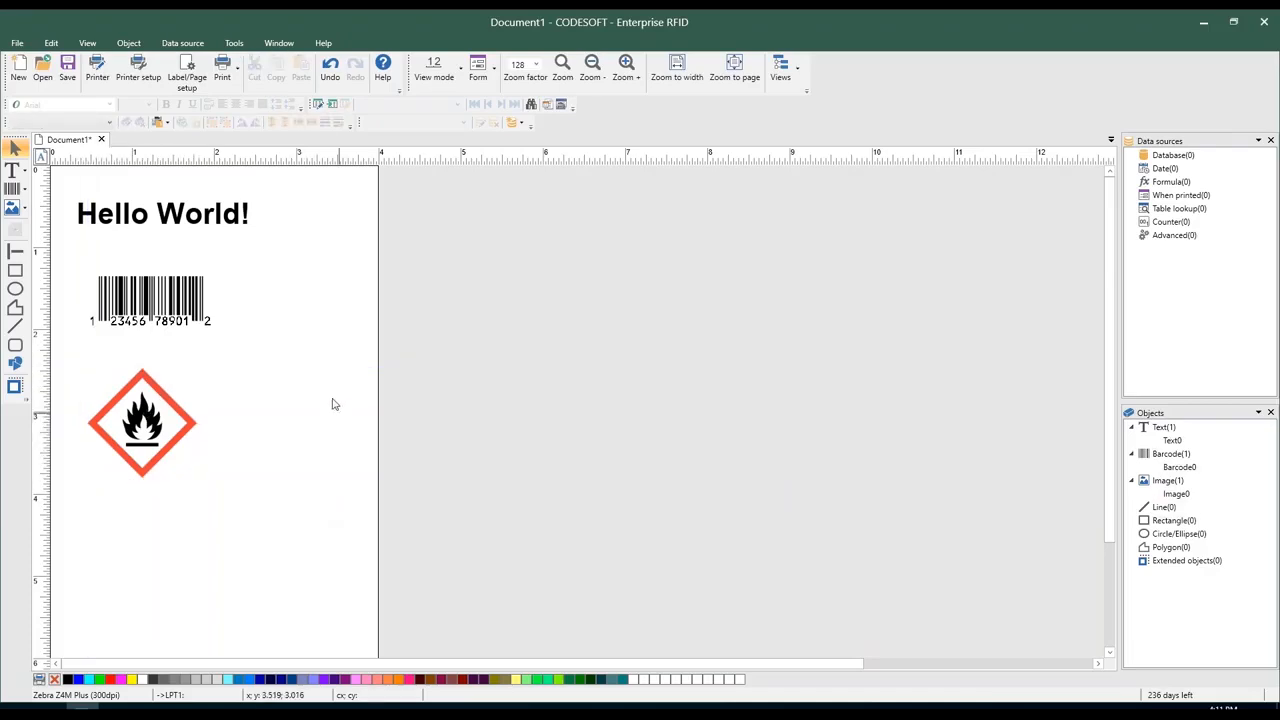
- Draw a vertical line about 1 in long beside the Hello World! text, with a rectangle and an ellipse beneath it
{"action": "left_click", "coordinate": [15, 251]}
{"action": "left_click_drag", "start_coordinate": [306, 209], "coordinate": [306, 293]}
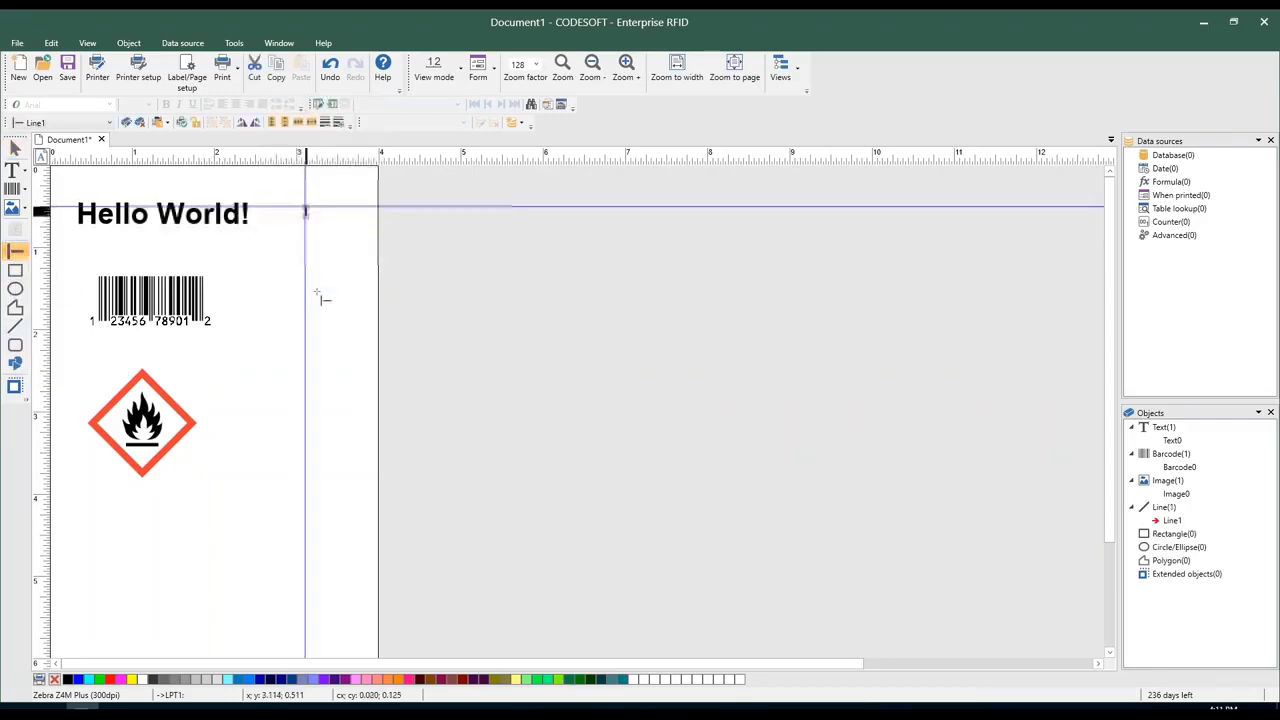
{"action": "left_click", "coordinate": [15, 270]}
{"action": "left_click_drag", "start_coordinate": [251, 325], "coordinate": [332, 374]}
{"action": "left_click", "coordinate": [15, 289]}
{"action": "left_click_drag", "start_coordinate": [247, 407], "coordinate": [353, 453]}
- Draw a closed six-sided polygon about 2.5 in wide below the flame image and the ellipse
{"action": "left_click", "coordinate": [15, 310]}
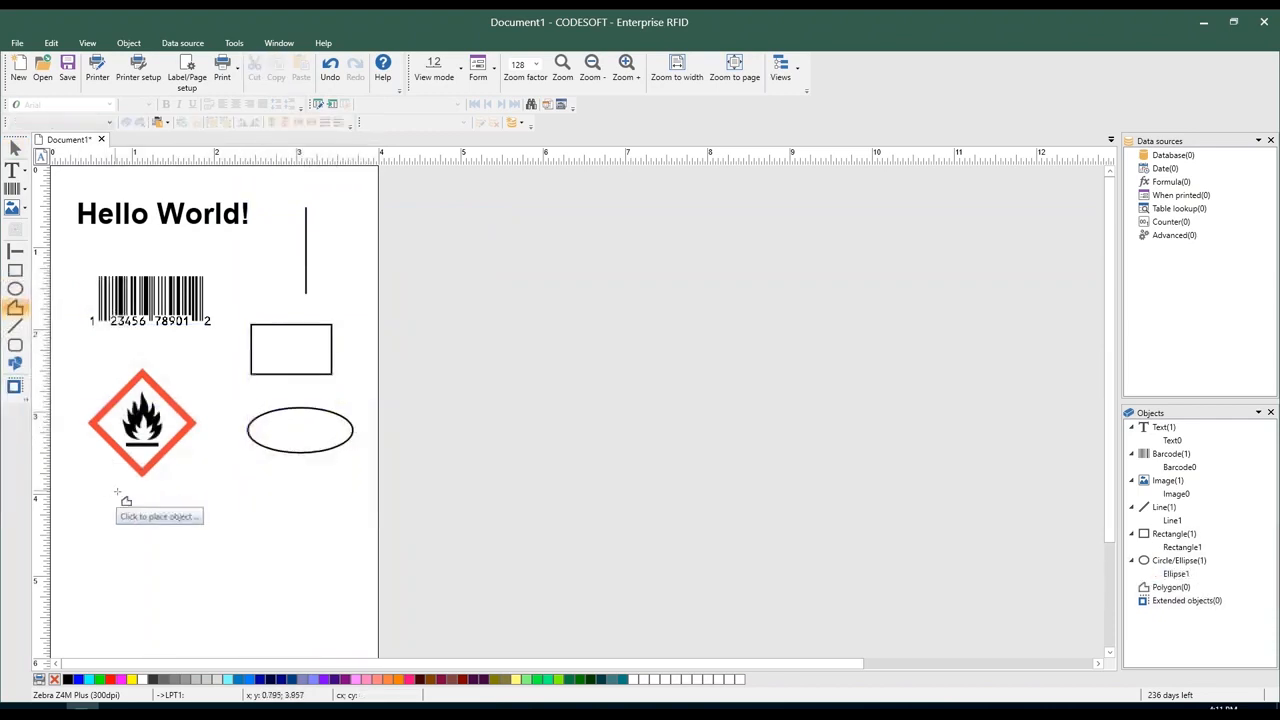
{"action": "left_click", "coordinate": [131, 505]}
{"action": "left_click", "coordinate": [240, 505]}
{"action": "left_click", "coordinate": [288, 535]}
{"action": "left_click", "coordinate": [245, 566]}
{"action": "left_click", "coordinate": [135, 561]}
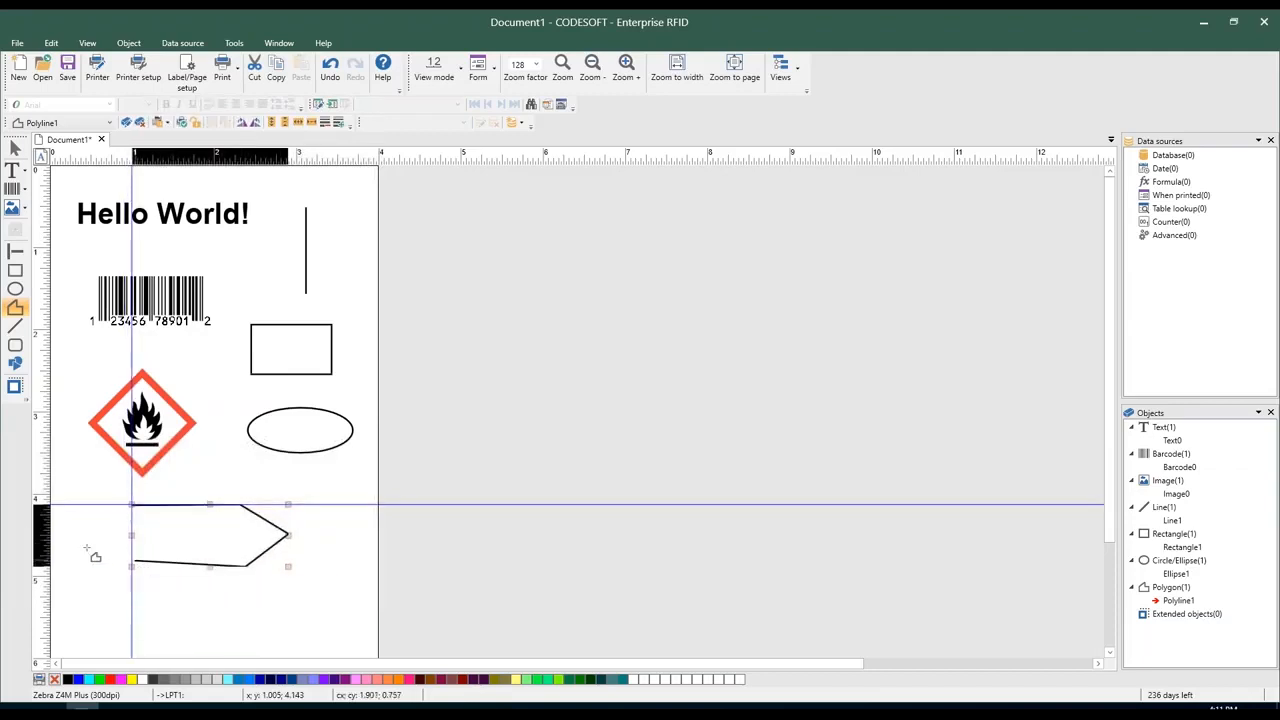
{"action": "left_click", "coordinate": [85, 535]}
{"action": "left_click", "coordinate": [133, 507]}
{"action": "double_click", "coordinate": [134, 505]}
- Draw a short diagonal line and a rounded rectangle about 0.51 by 0.44 in beneath the polygon, and deselect them
{"action": "left_click", "coordinate": [15, 328]}
{"action": "mouse_move", "coordinate": [70, 625]}
{"action": "left_mouse_down"}
{"action": "mouse_move", "coordinate": [110, 592]}
{"action": "mouse_move", "coordinate": [190, 622]}
{"action": "left_mouse_up"}
{"action": "left_click", "coordinate": [15, 345]}
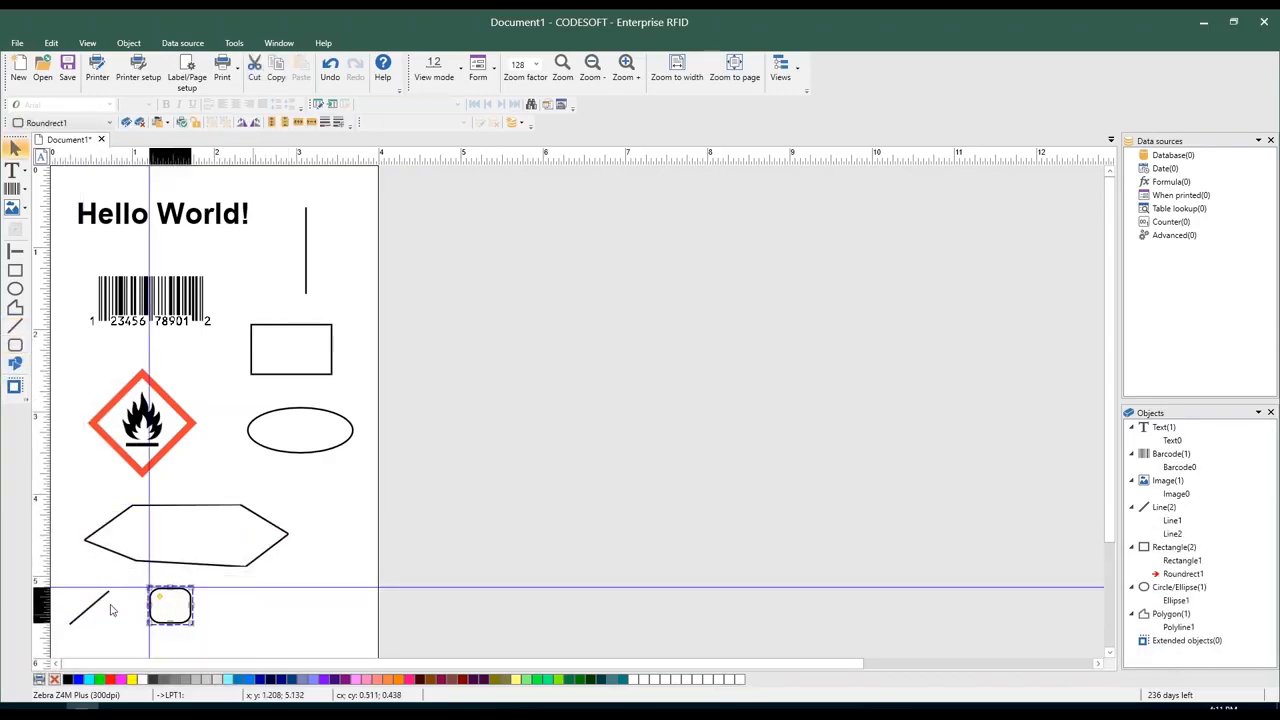
{"action": "left_click", "coordinate": [349, 575]}
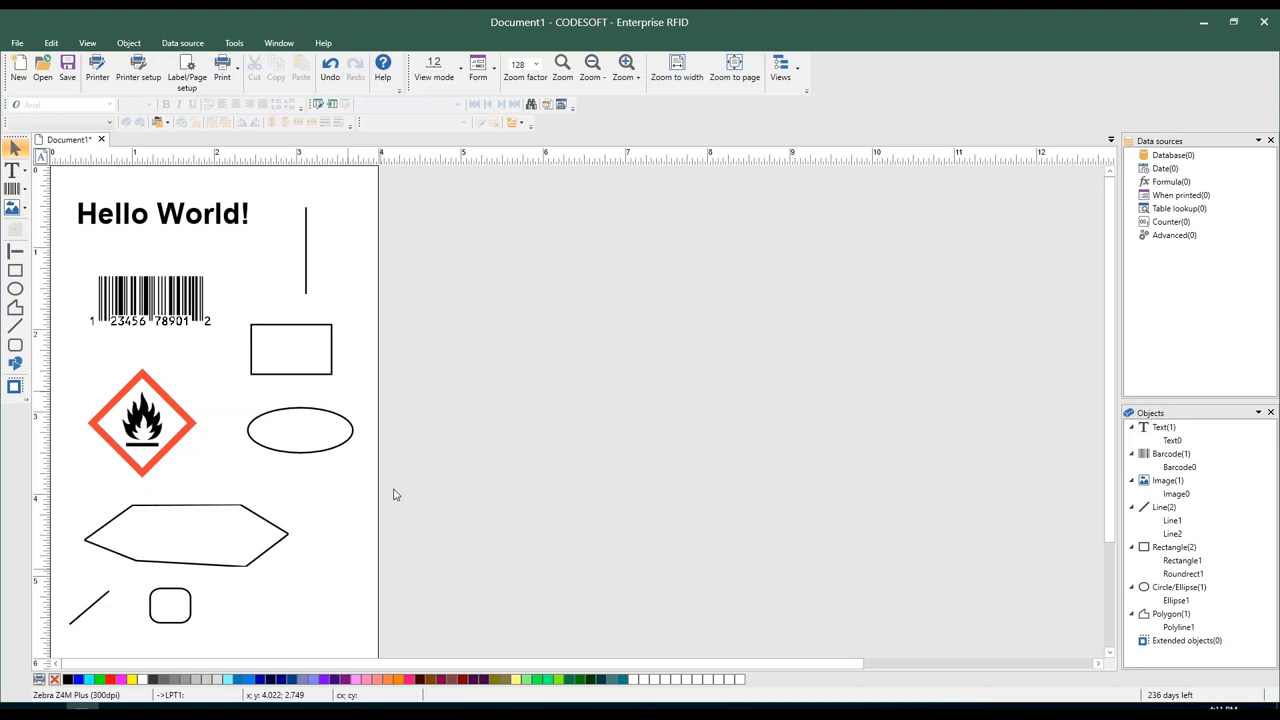
- Delete the barcode, the image and all drawn shapes from the label, keeping only the Hello World! text
{"action": "left_click_drag", "start_coordinate": [371, 649], "coordinate": [33, 250]}
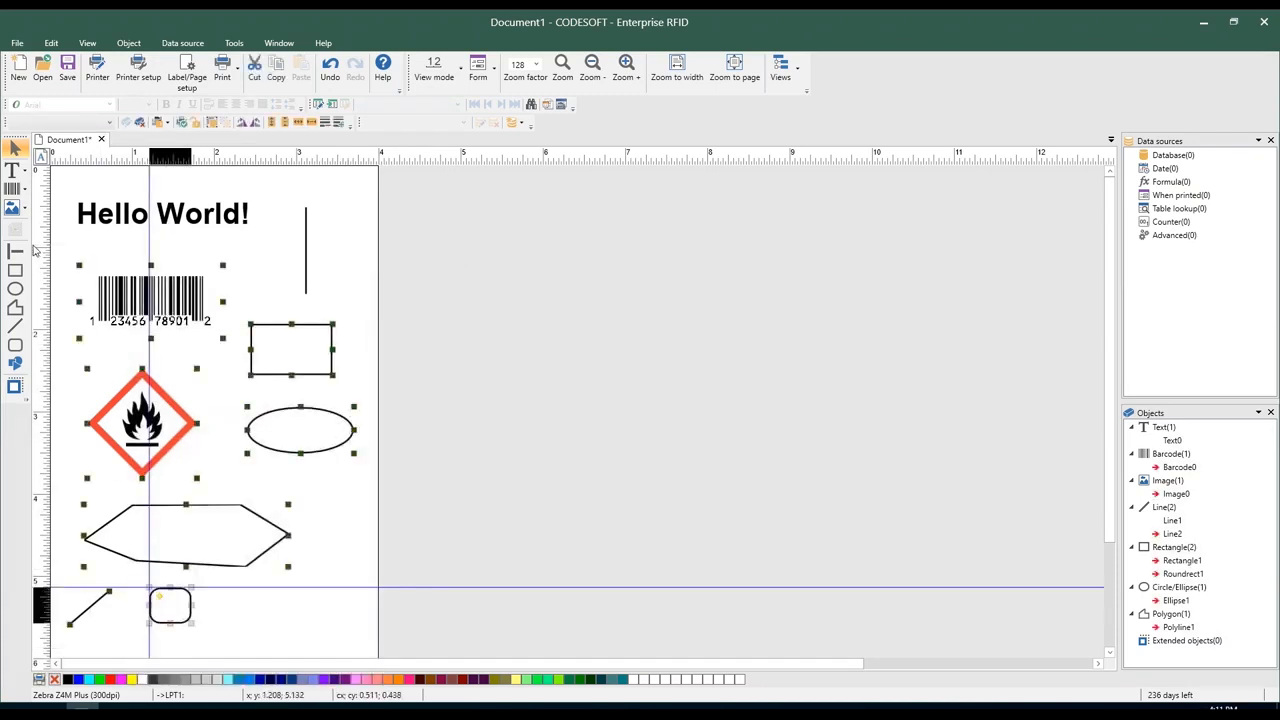
{"action": "key", "text": "Delete"}
{"action": "left_click", "coordinate": [306, 262]}
{"action": "key", "text": "Delete"}
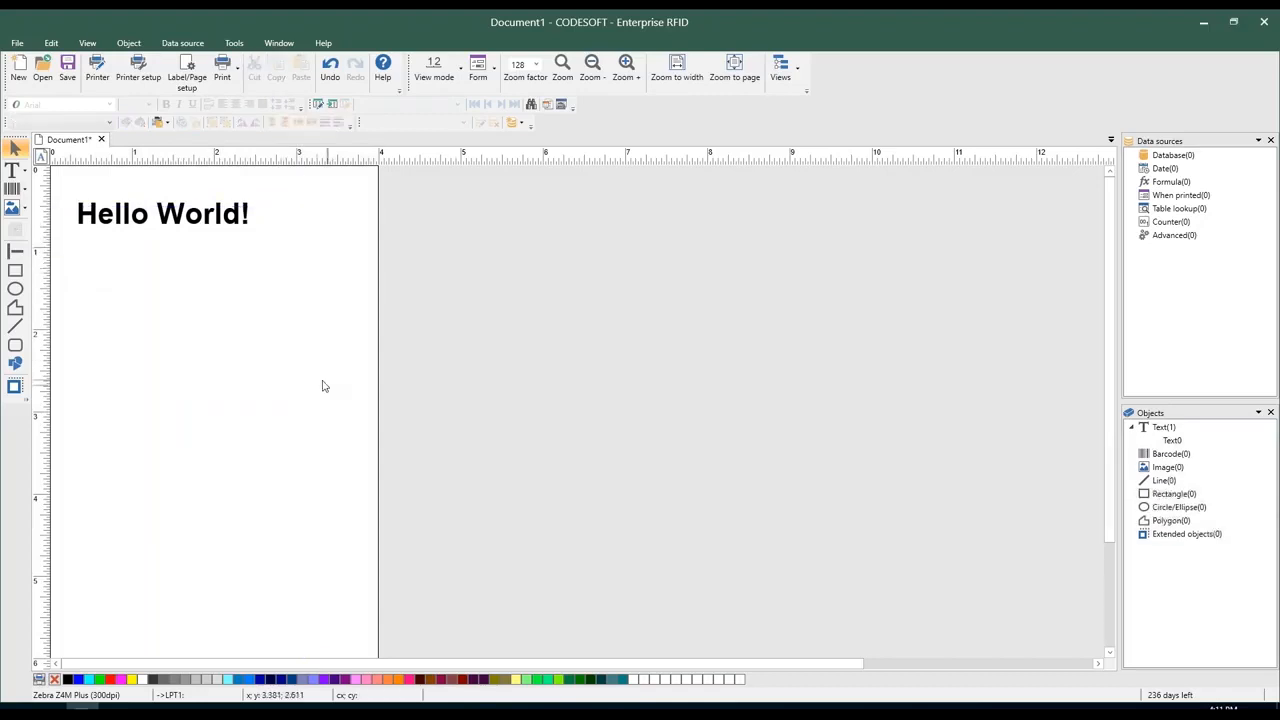
- Add two text objects below Hello World!, reading testing123 and abc123, one beneath the other
{"action": "left_click", "coordinate": [13, 171]}
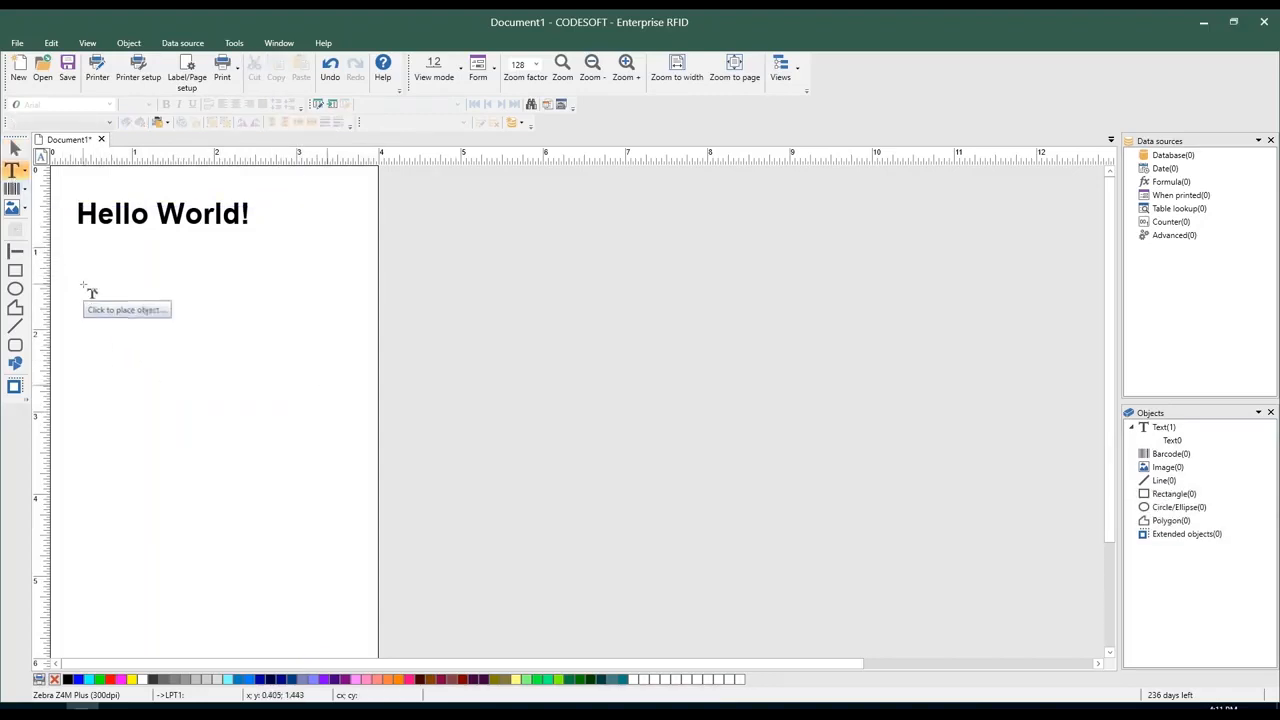
{"action": "left_click", "coordinate": [84, 286]}
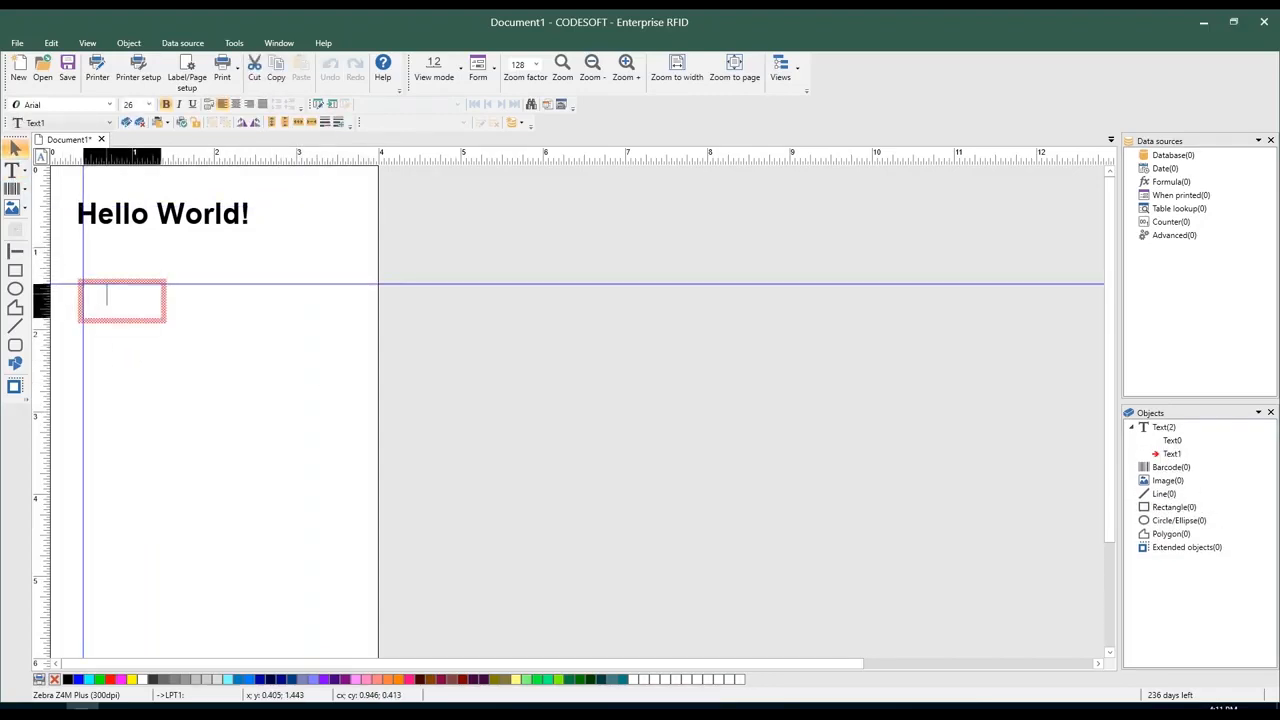
{"action": "type", "text": "testing123"}
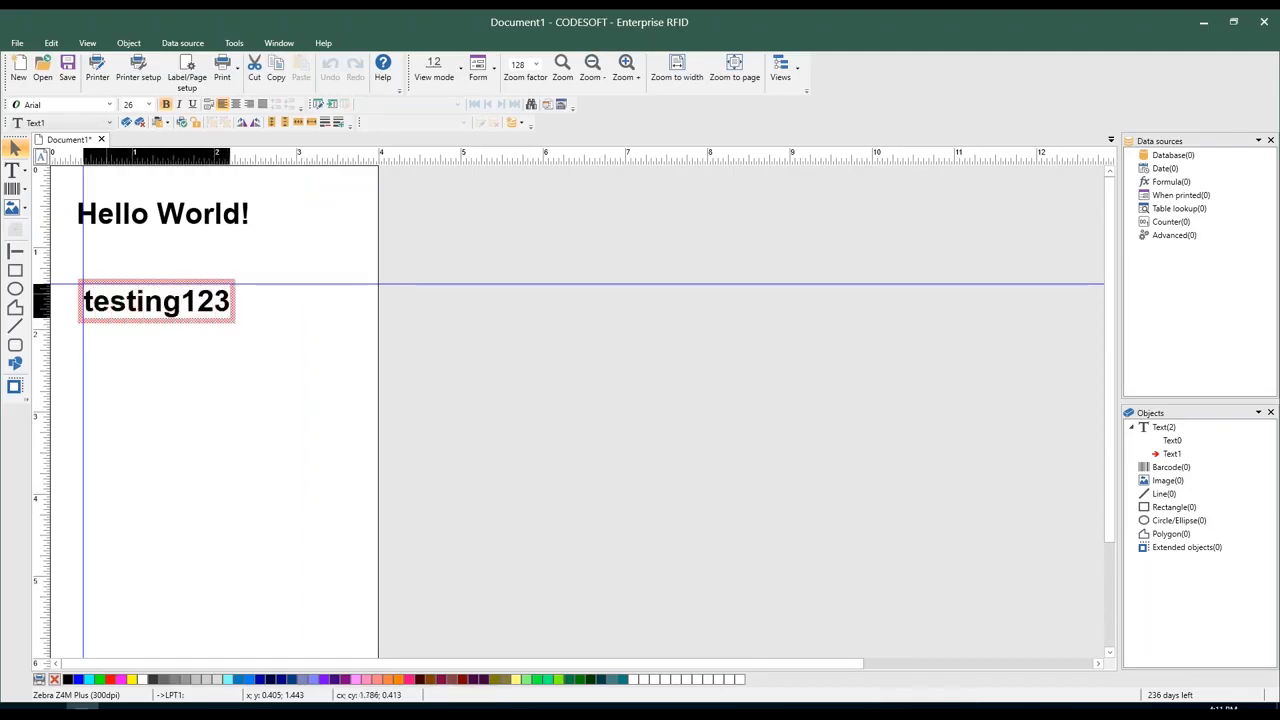
{"action": "left_click", "coordinate": [14, 170]}
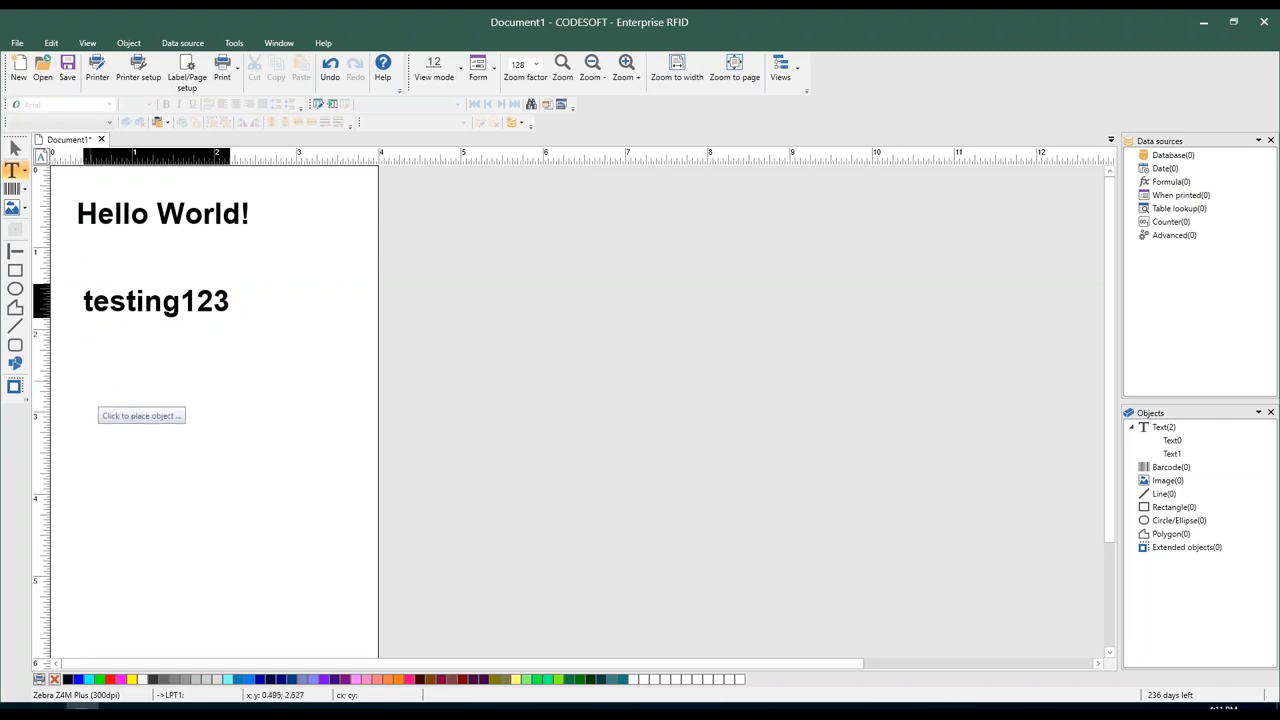
{"action": "left_click", "coordinate": [97, 389]}
{"action": "type", "text": "abc"}
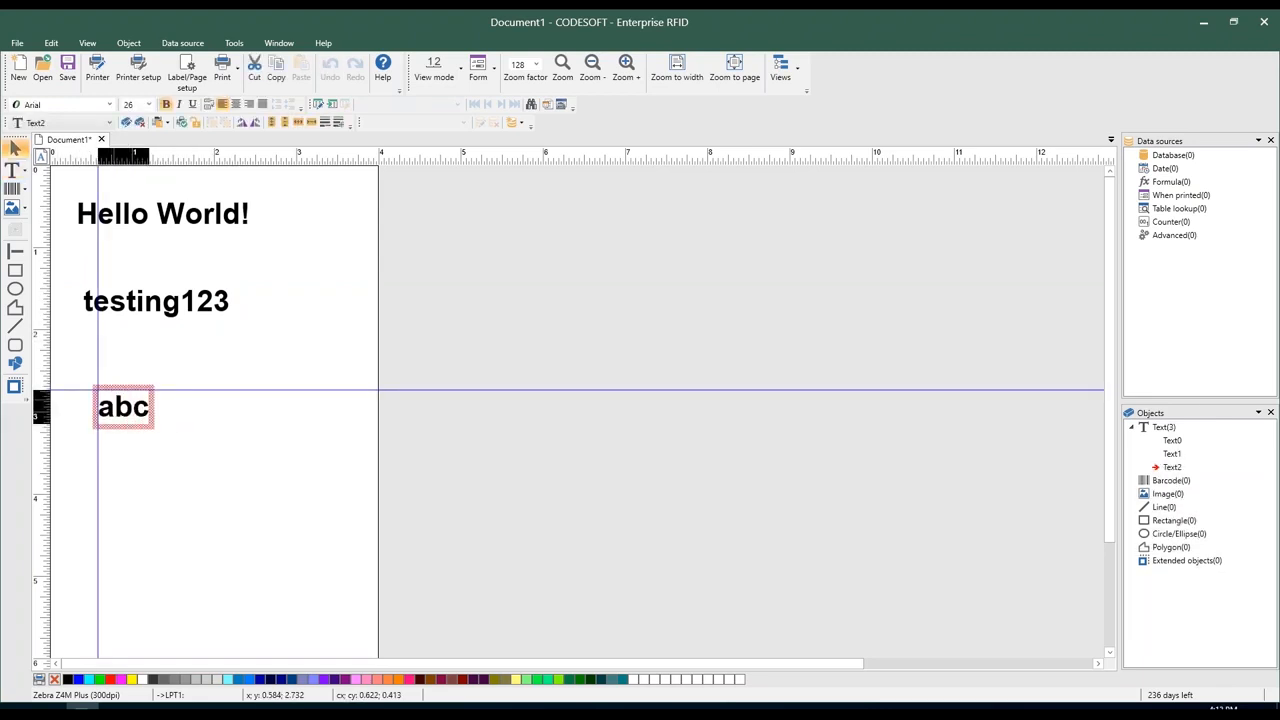
{"action": "type", "text": "123"}
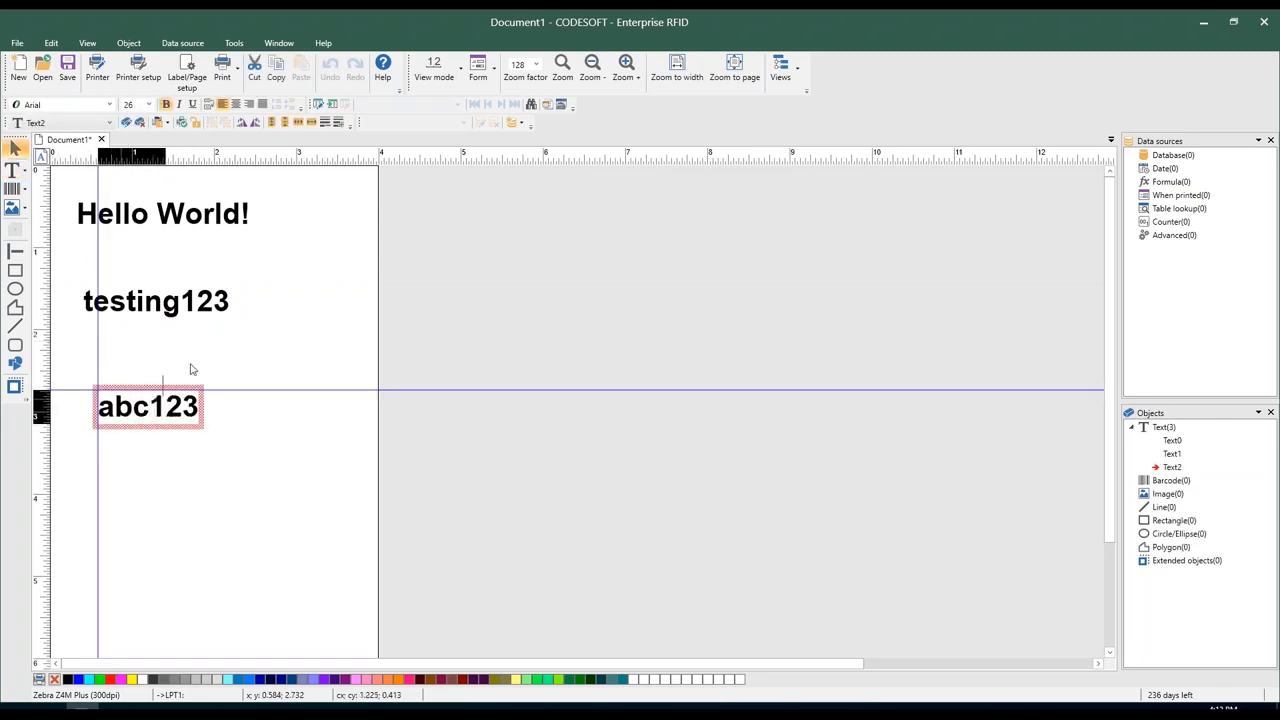
{"action": "left_click", "coordinate": [296, 312]}
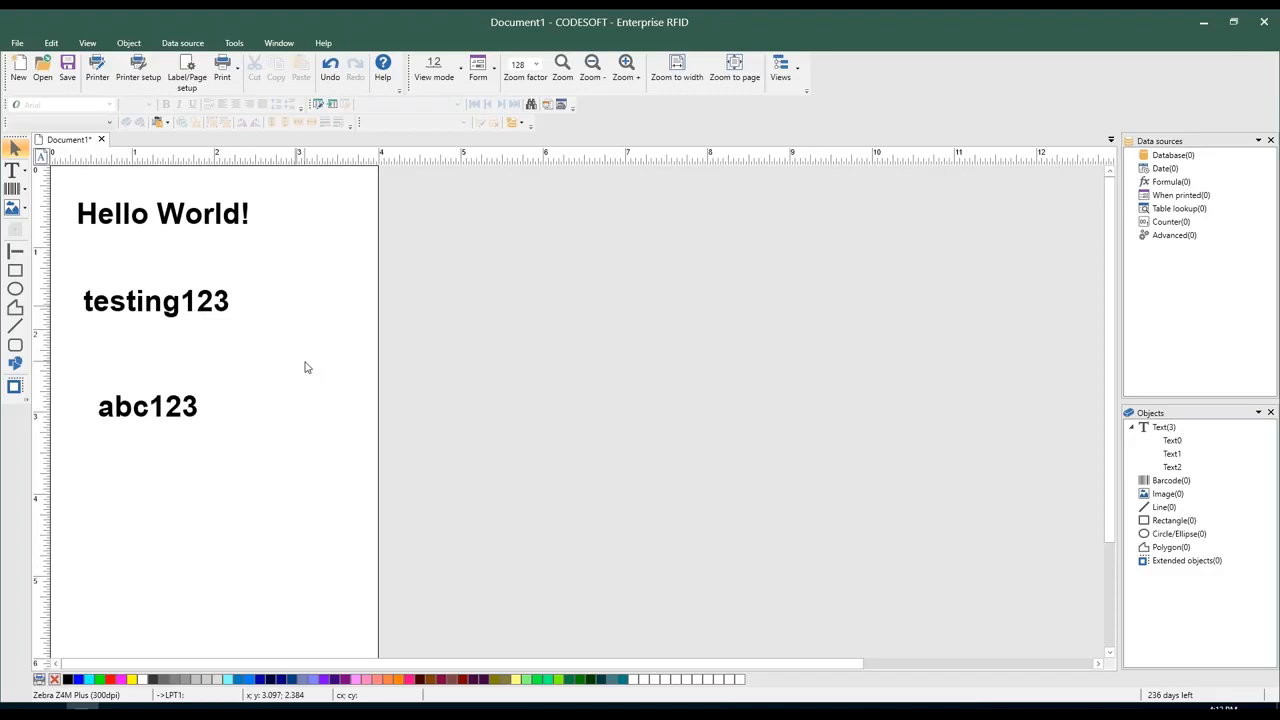
- Select testing123 alone, and Hello World! together with abc123, clearing the selection each time
{"action": "left_click", "coordinate": [162, 290]}
{"action": "left_click", "coordinate": [309, 469]}
{"action": "left_click", "coordinate": [240, 214]}
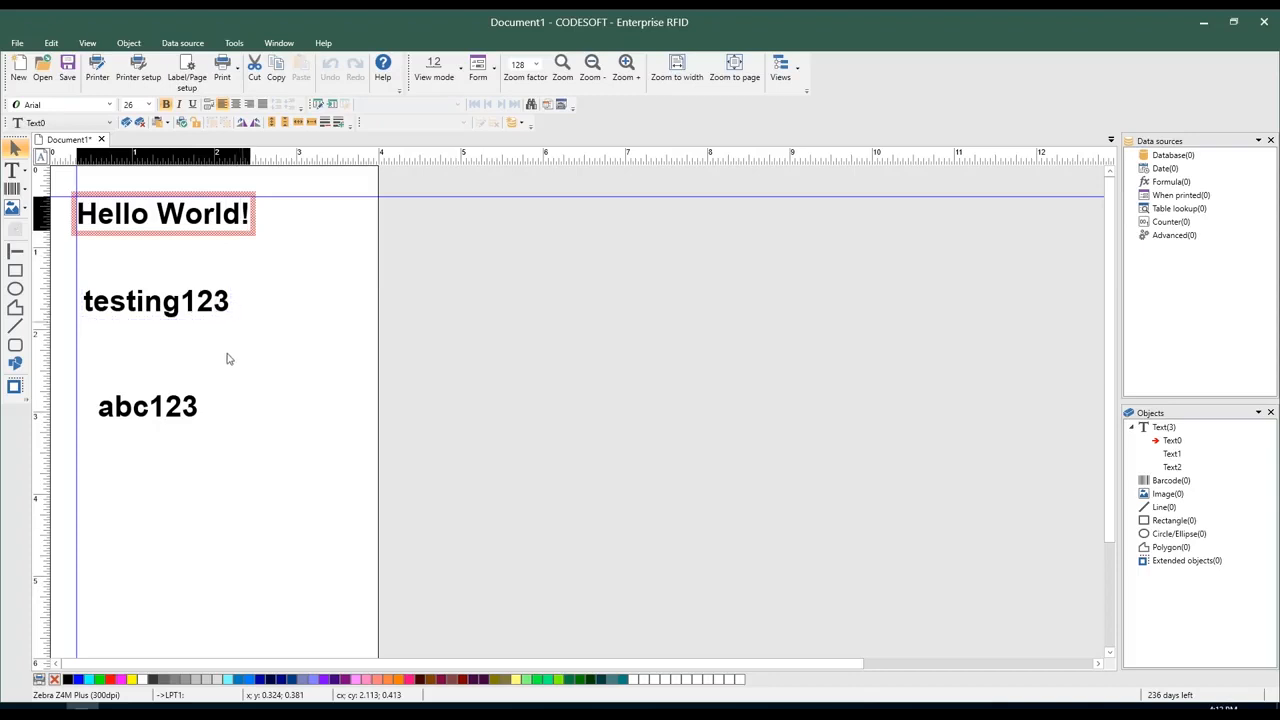
{"action": "left_click", "coordinate": [163, 404], "text": "shift"}
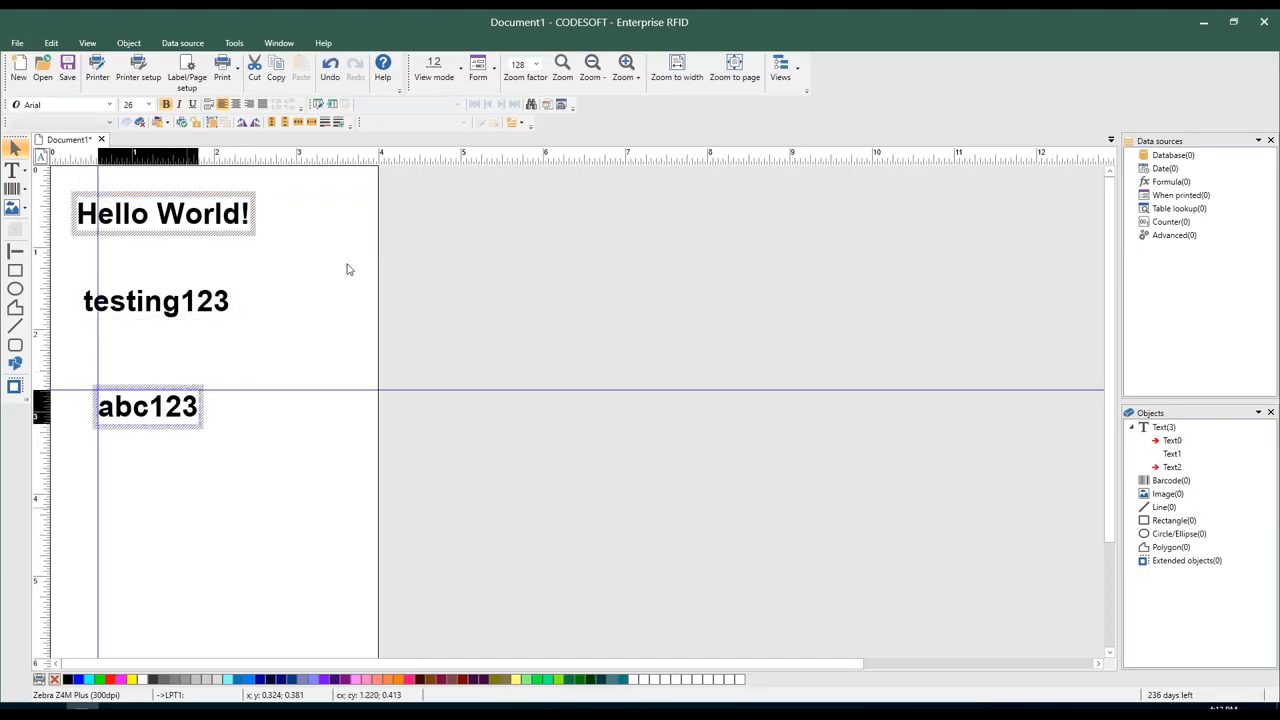
{"action": "left_click", "coordinate": [295, 500]}
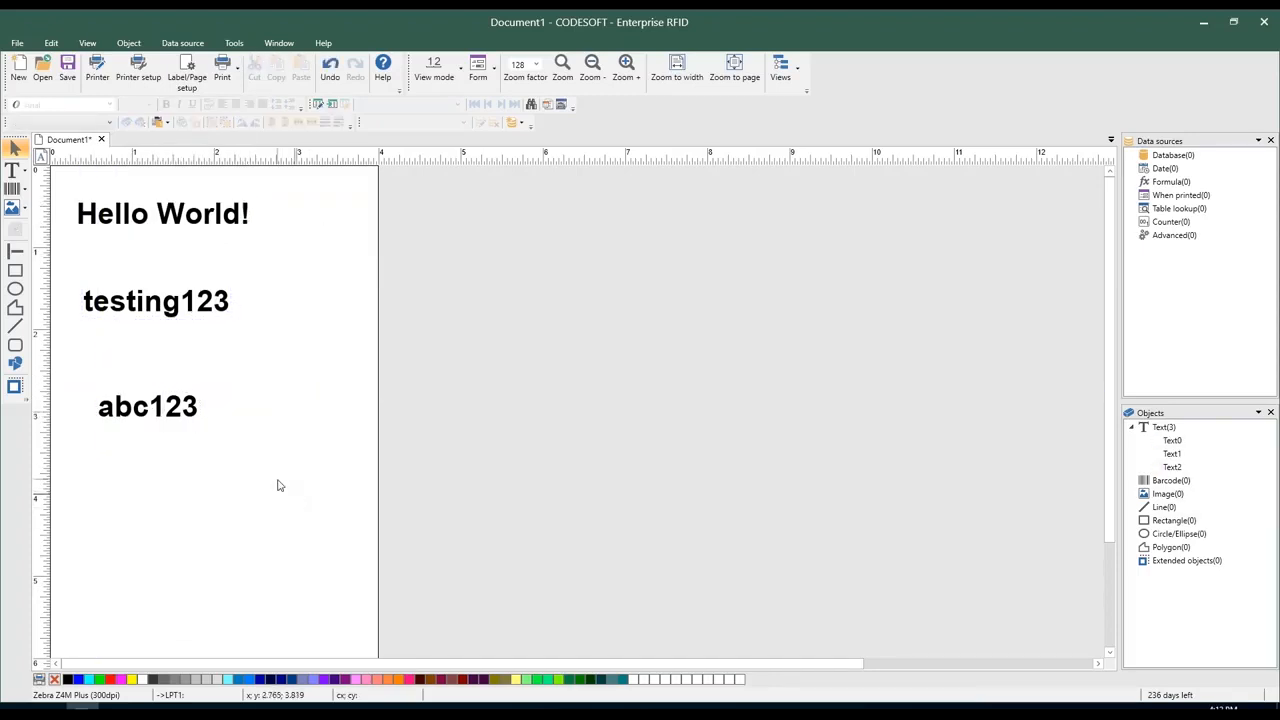
- Select all three text objects and align them to the left
{"action": "mouse_move", "coordinate": [313, 478]}
{"action": "left_mouse_down"}
{"action": "mouse_move", "coordinate": [177, 243]}
{"action": "mouse_move", "coordinate": [58, 180]}
{"action": "left_mouse_up"}
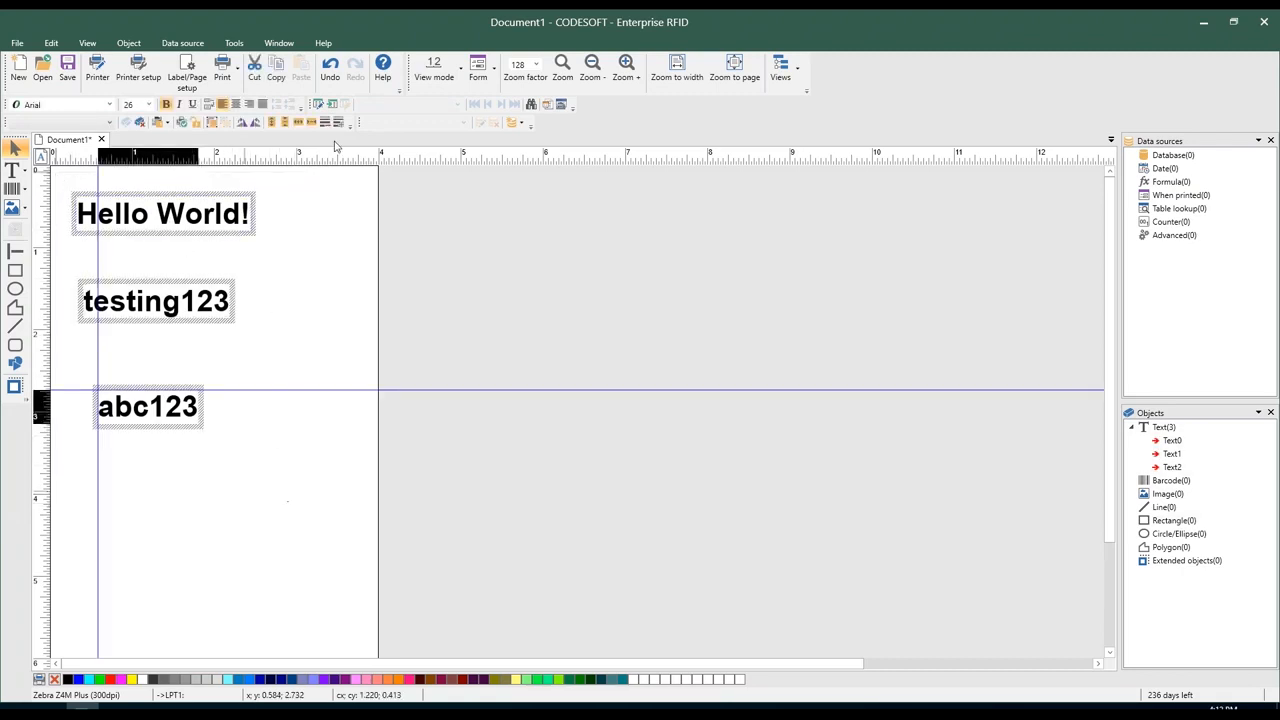
{"action": "left_click", "coordinate": [129, 44]}
{"action": "mouse_move", "coordinate": [170, 149]}
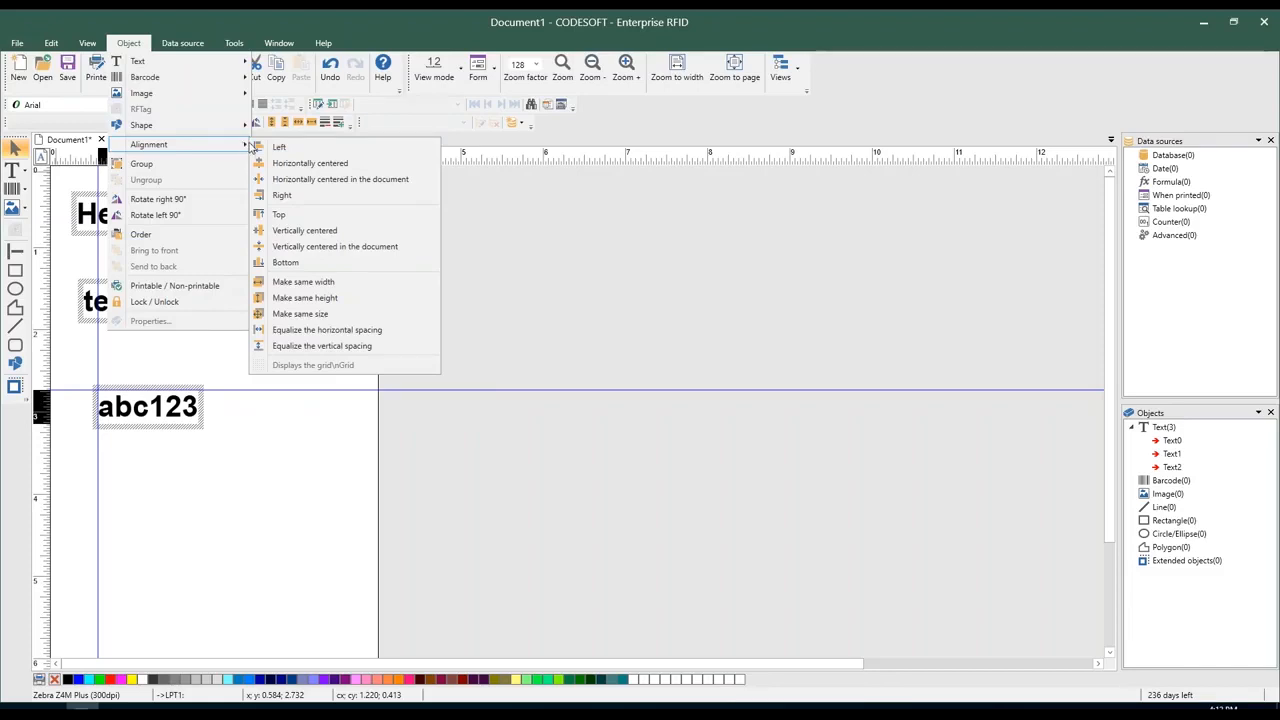
{"action": "left_click", "coordinate": [260, 148]}
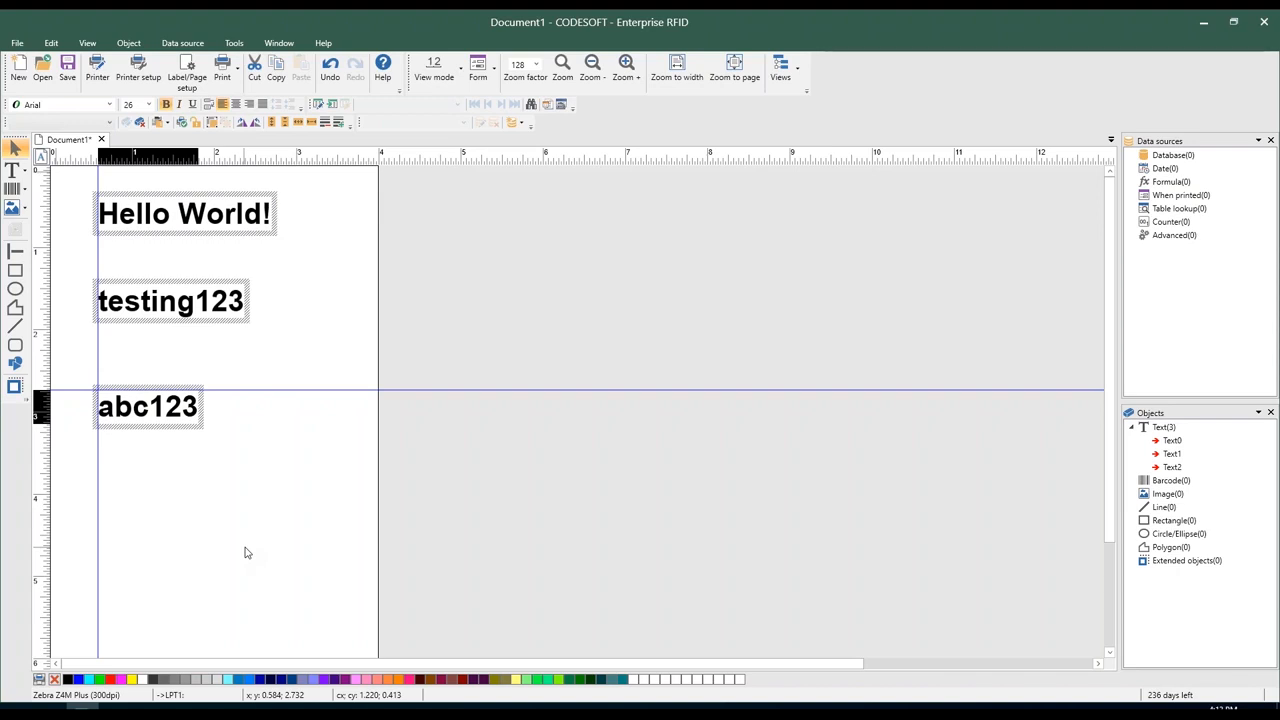
- Equalize the vertical spacing of the three selected text objects and clear the selection
{"action": "left_click", "coordinate": [128, 43]}
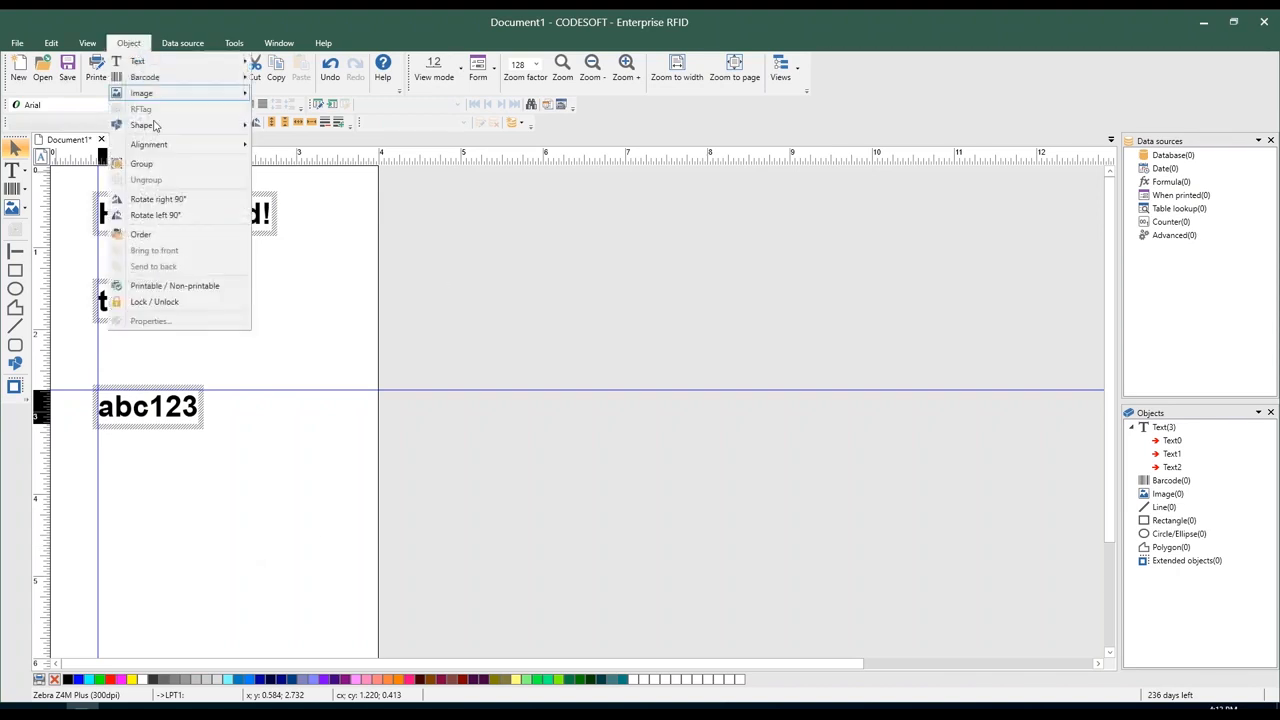
{"action": "mouse_move", "coordinate": [180, 145]}
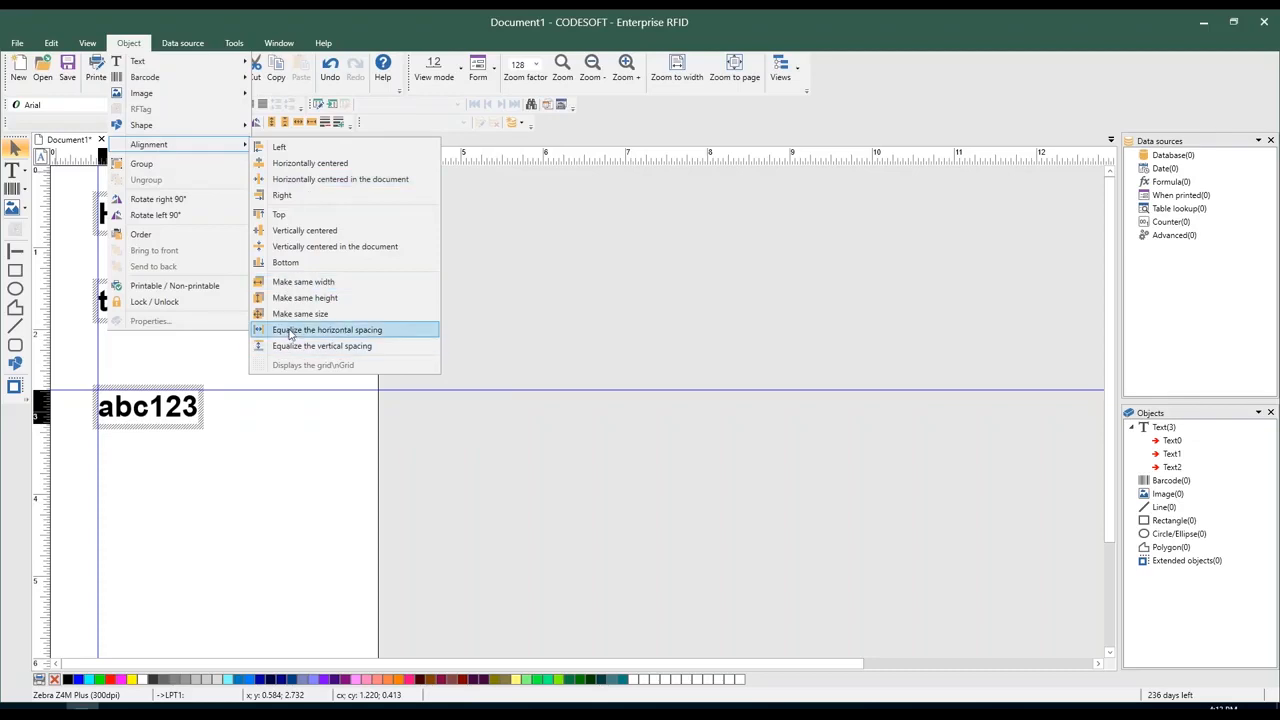
{"action": "left_click", "coordinate": [296, 346]}
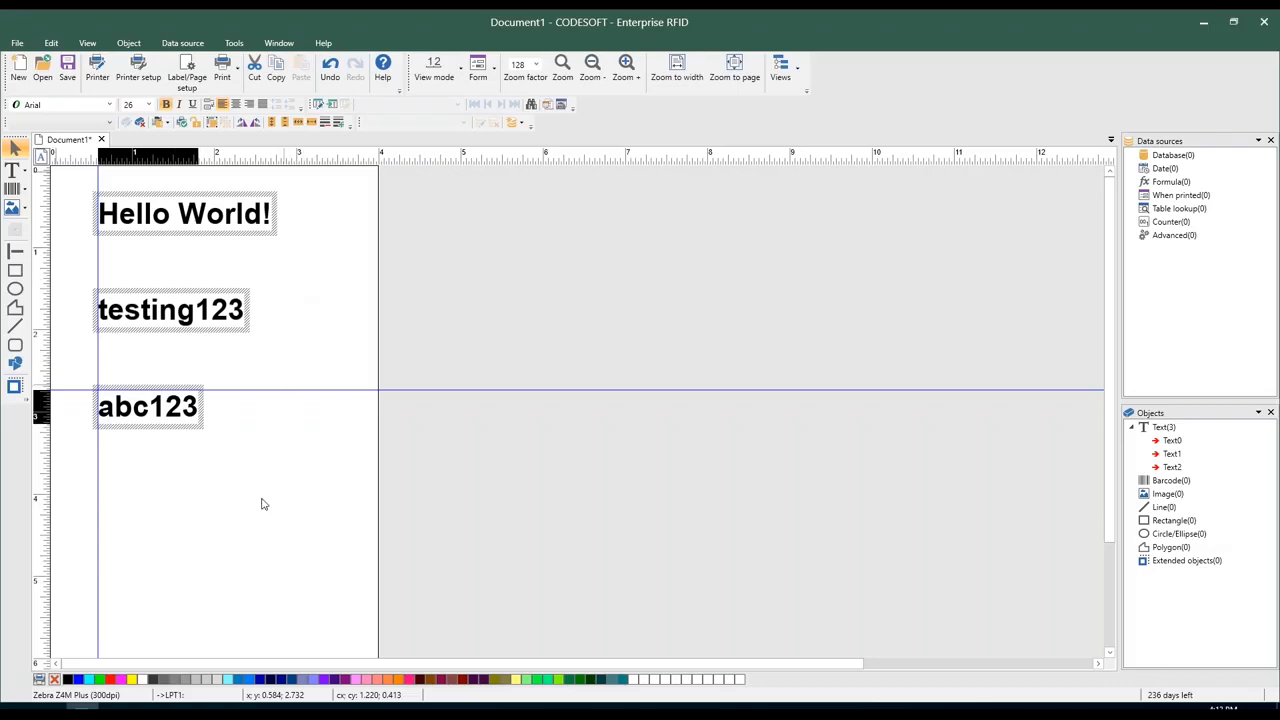
{"action": "left_click", "coordinate": [209, 530]}
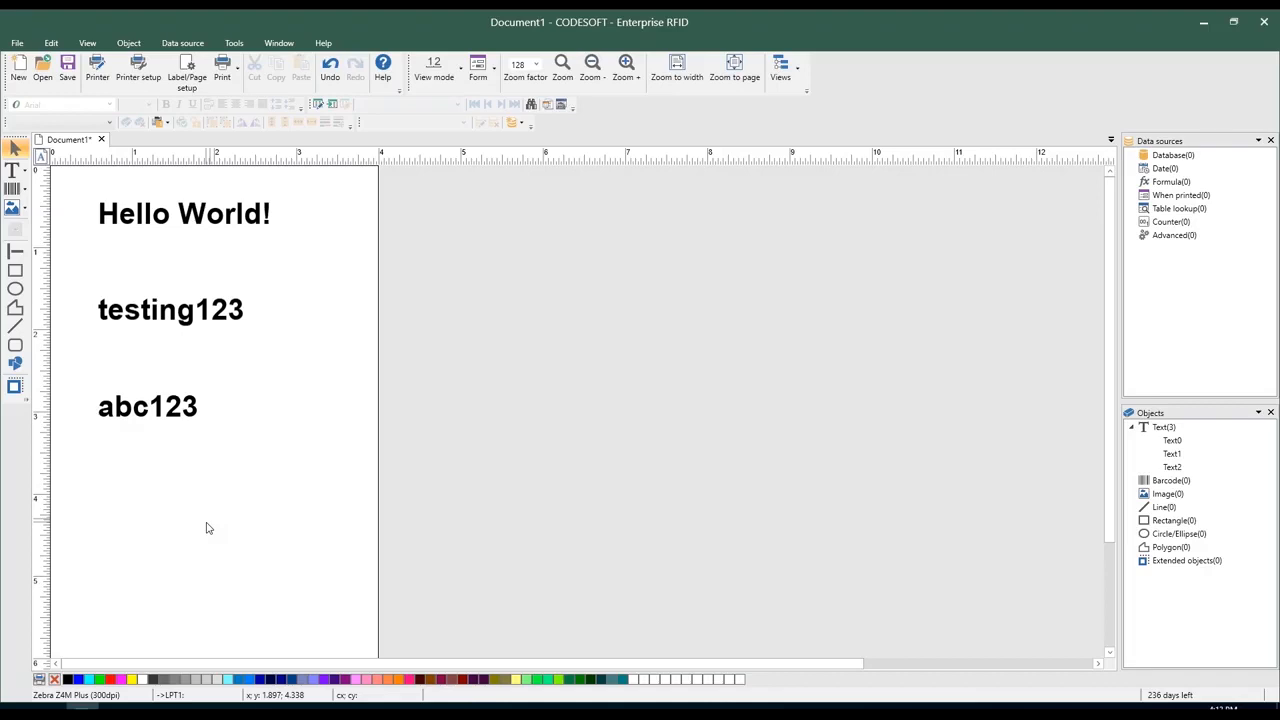
- Configure a 1/8 inches grid and display it on the label
{"action": "left_click", "coordinate": [234, 44]}
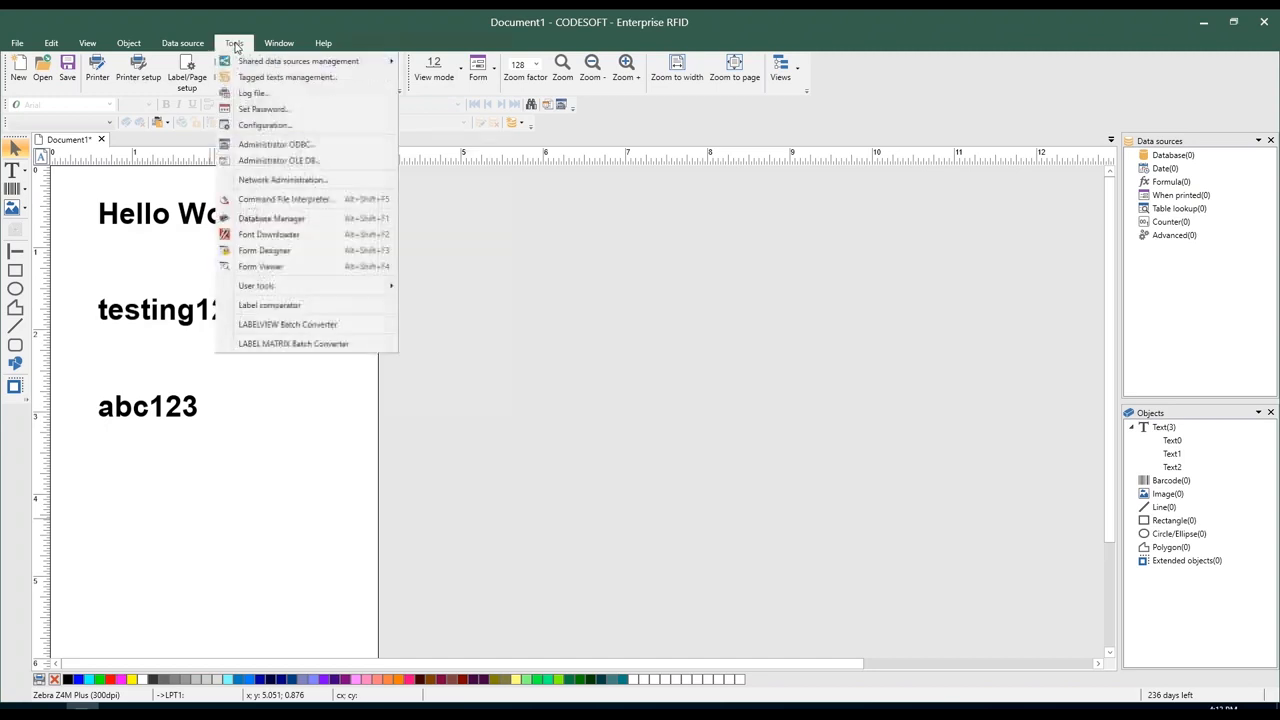
{"action": "left_click", "coordinate": [252, 126]}
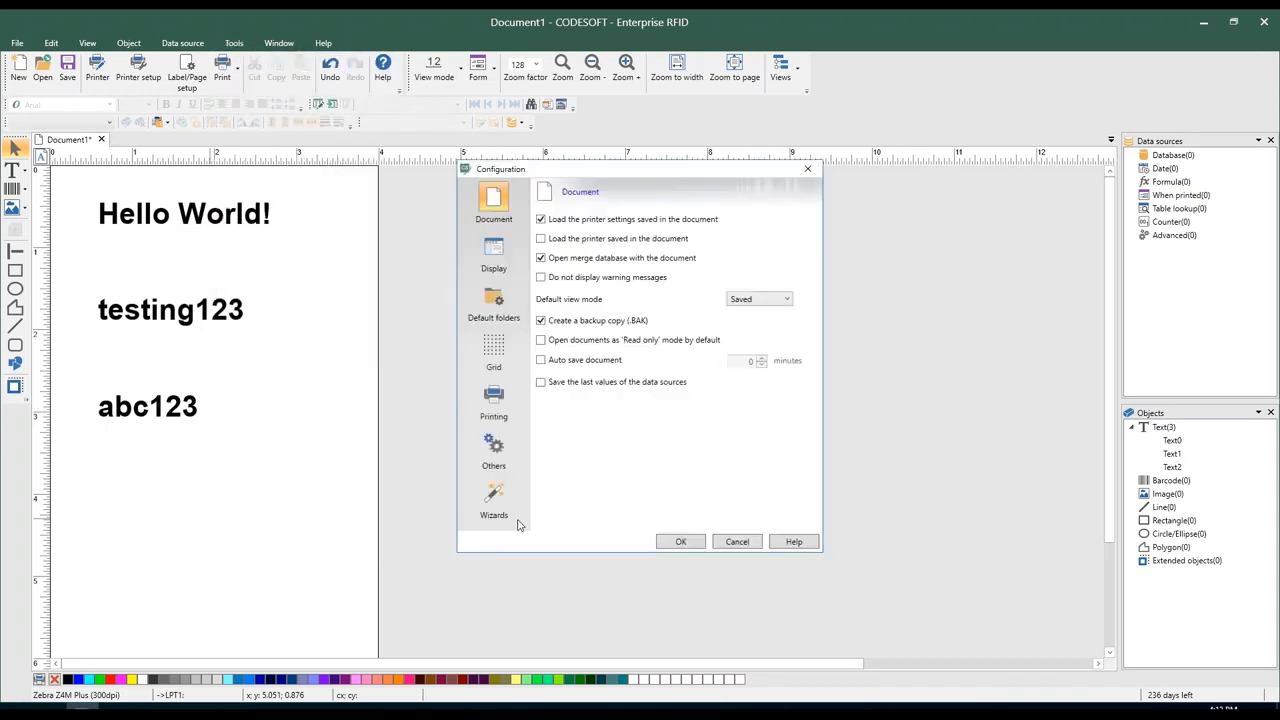
{"action": "left_click", "coordinate": [493, 350]}
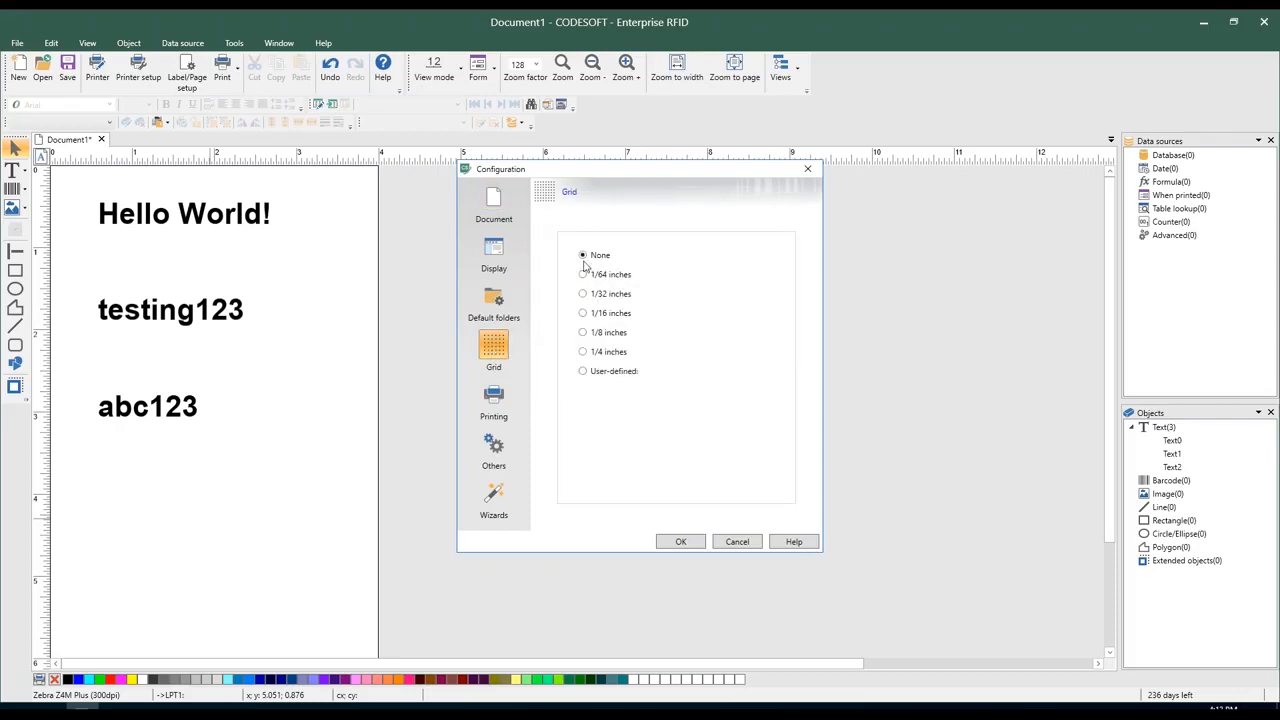
{"action": "left_click", "coordinate": [583, 334]}
{"action": "left_click", "coordinate": [583, 397]}
{"action": "left_click", "coordinate": [678, 544]}
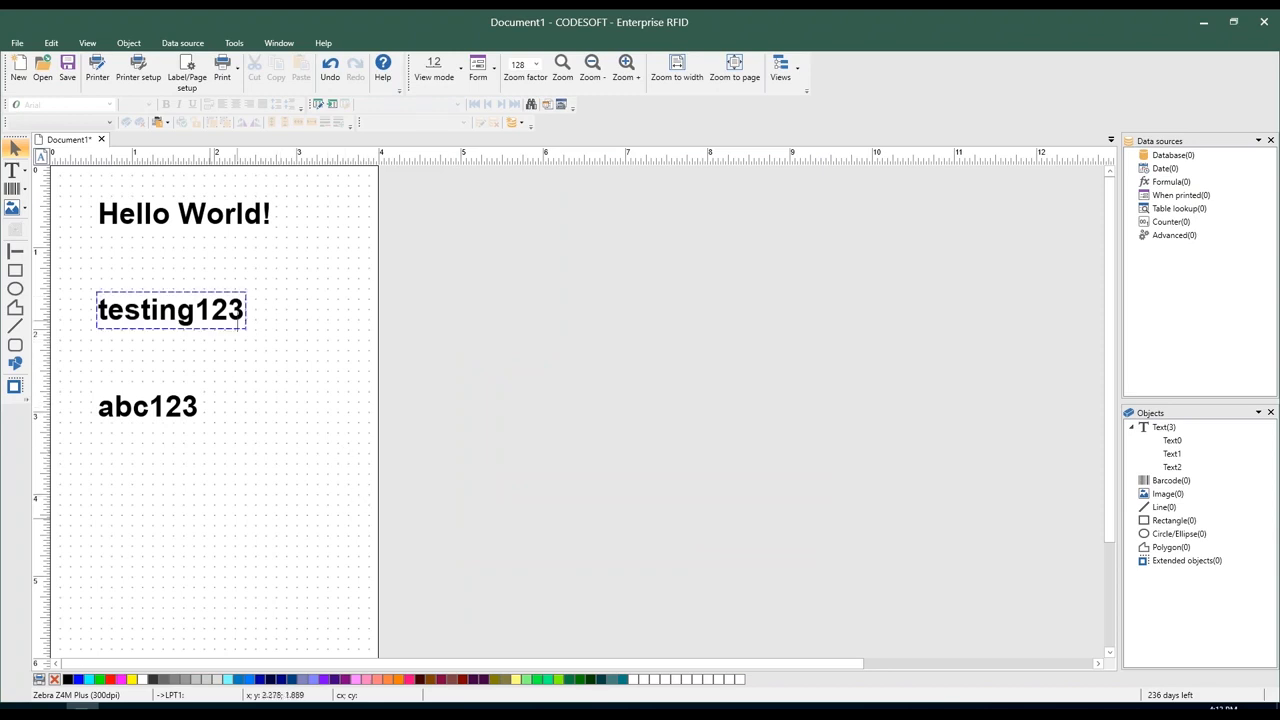
- Move testing123 right and slightly up on the grid, to about x 1.00, y 1.38 in, and deselect it
{"action": "left_click", "coordinate": [176, 292]}
{"action": "left_click_drag", "start_coordinate": [176, 288], "coordinate": [210, 276]}
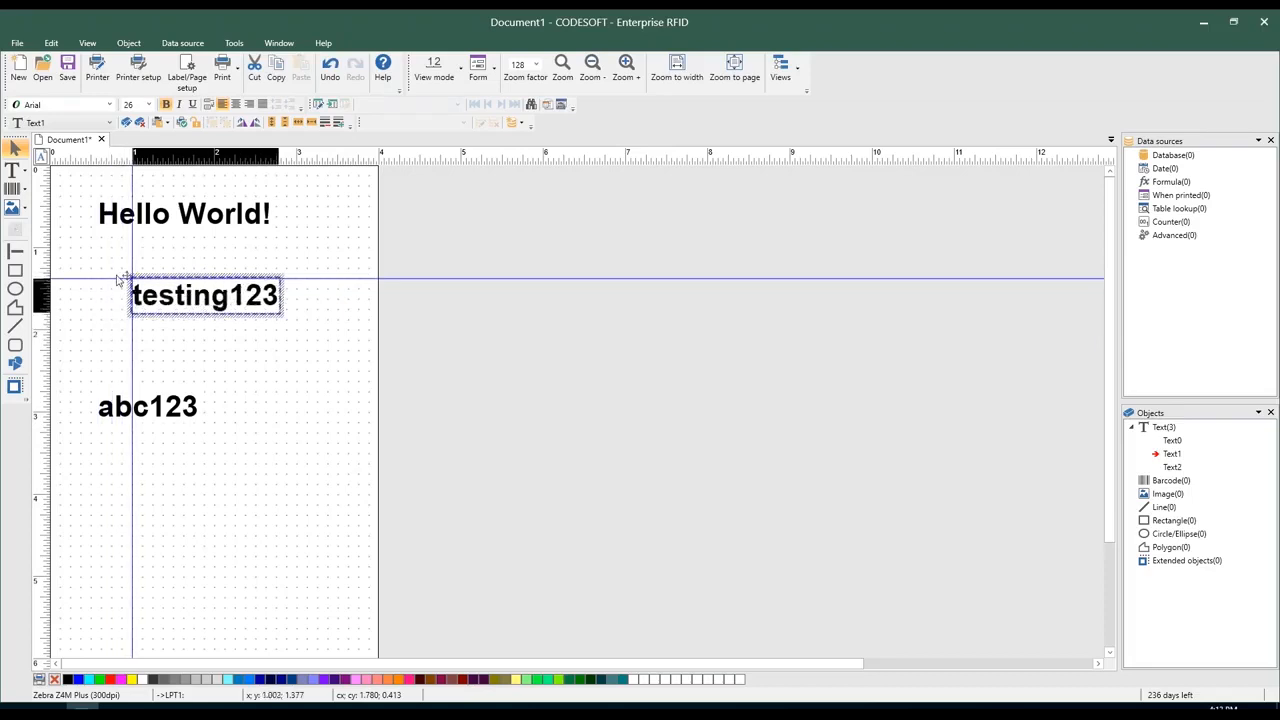
{"action": "left_click", "coordinate": [101, 325]}
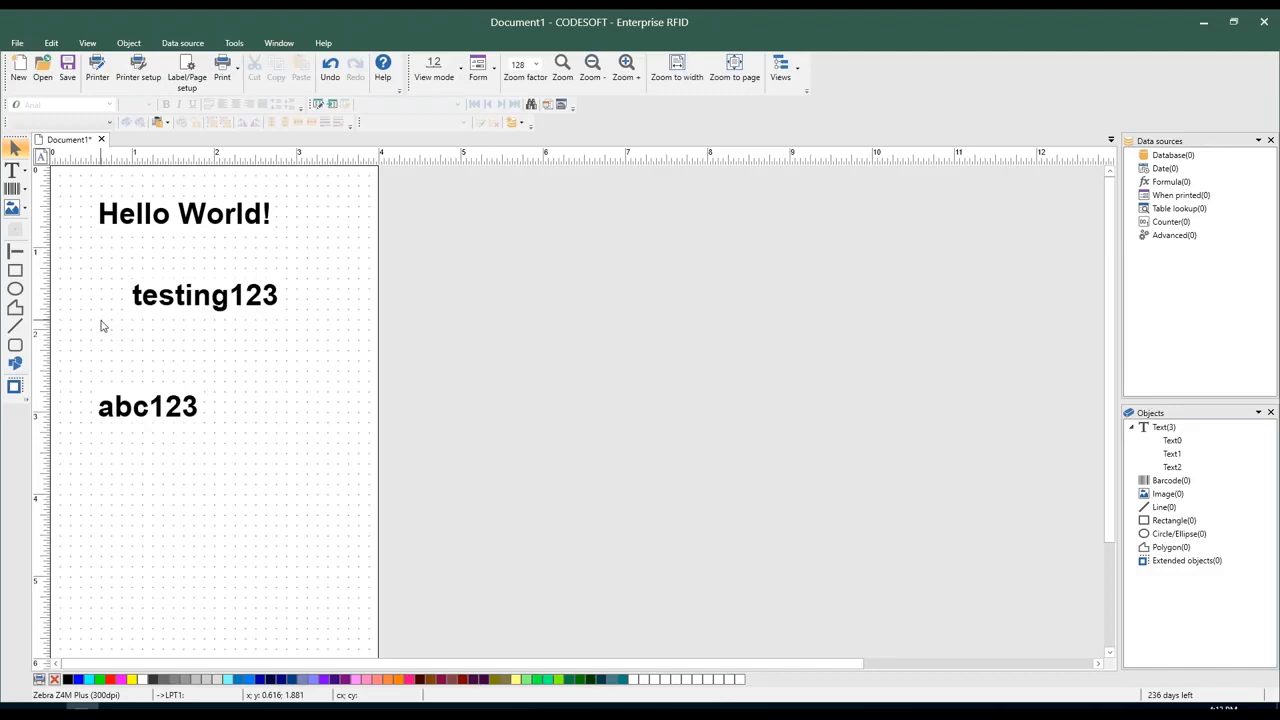
{"action": "double_click", "coordinate": [157, 298]}
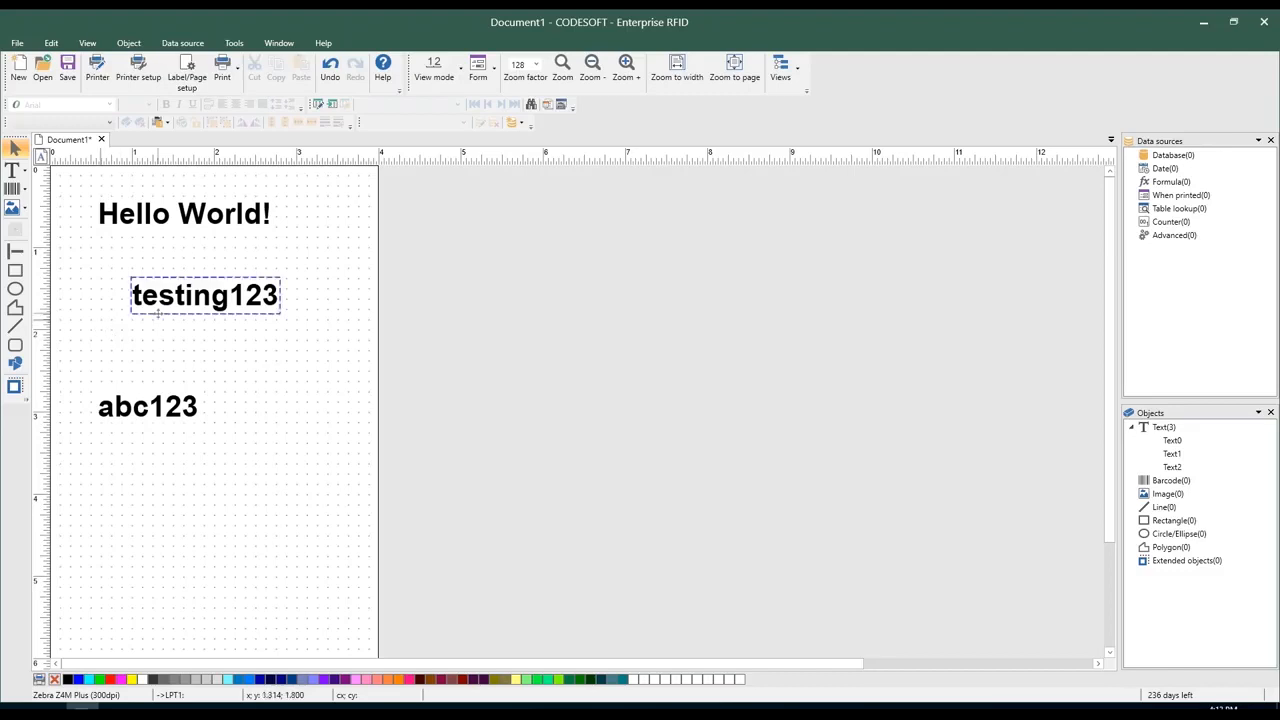
{"action": "left_click", "coordinate": [228, 326]}
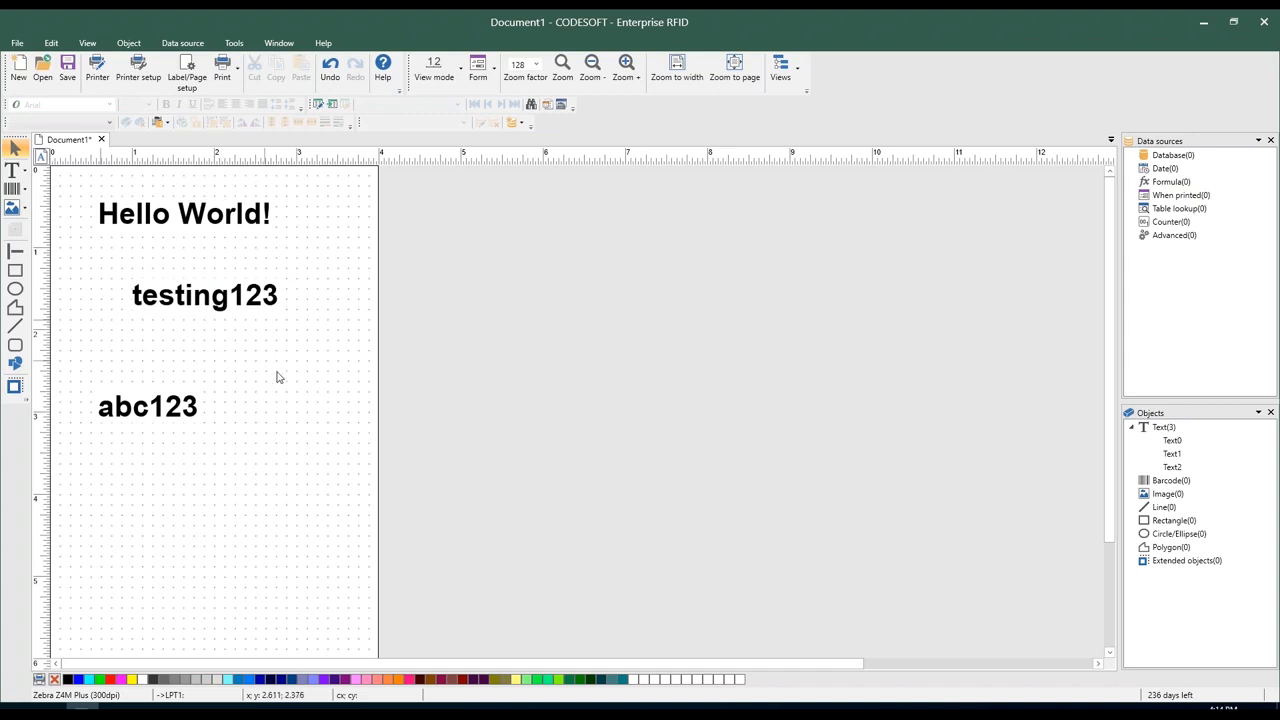
- Turn off the label's grid by setting it to None in the configuration
{"action": "left_click", "coordinate": [234, 45]}
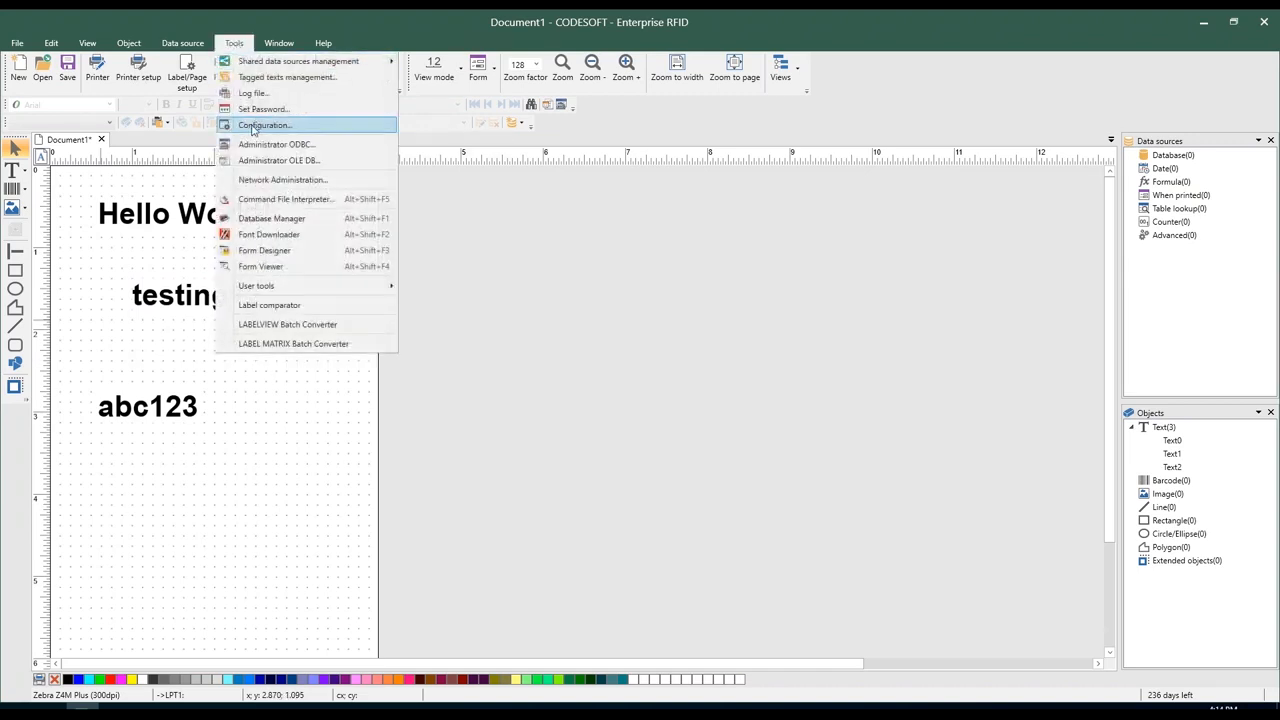
{"action": "left_click", "coordinate": [256, 127]}
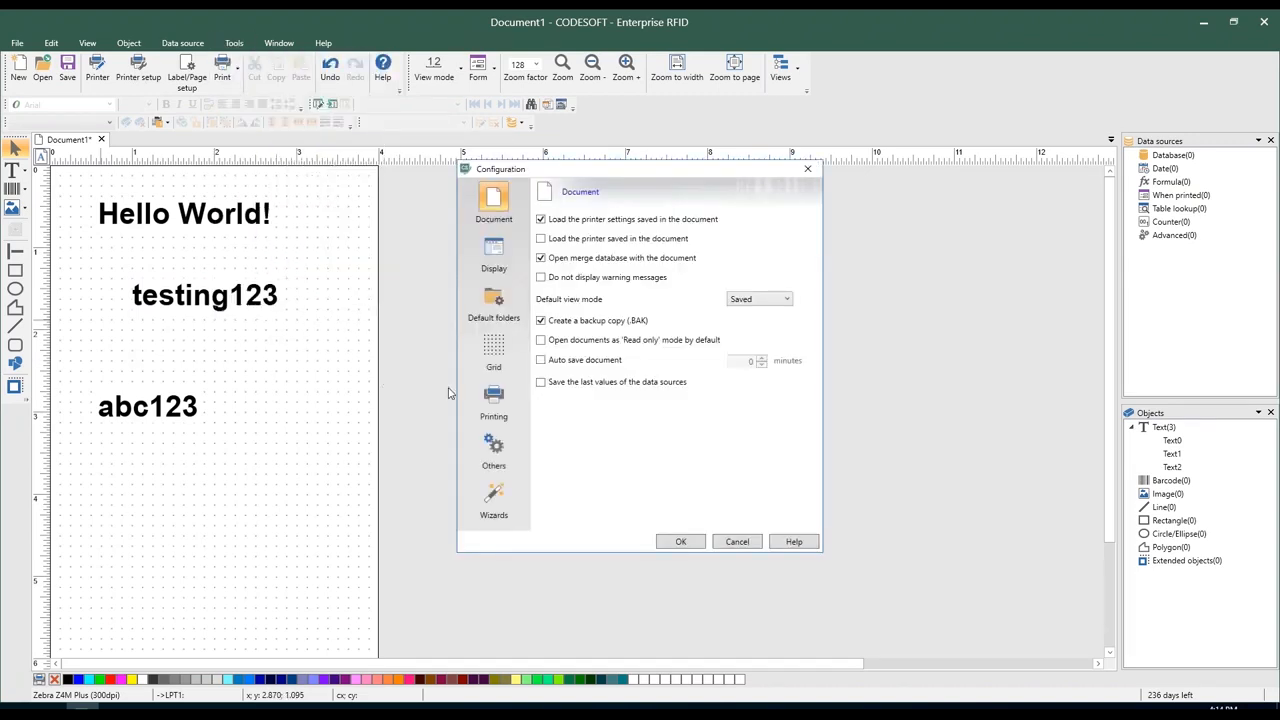
{"action": "left_click", "coordinate": [492, 352]}
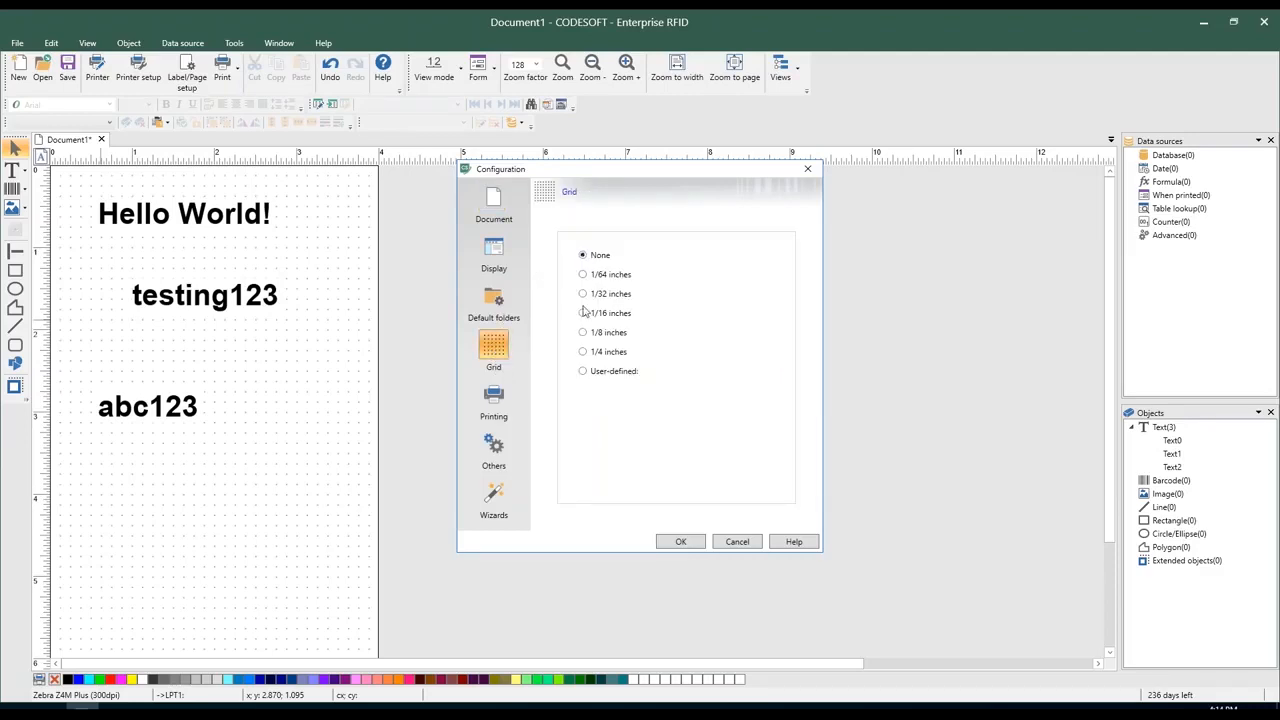
{"action": "left_click", "coordinate": [680, 542]}
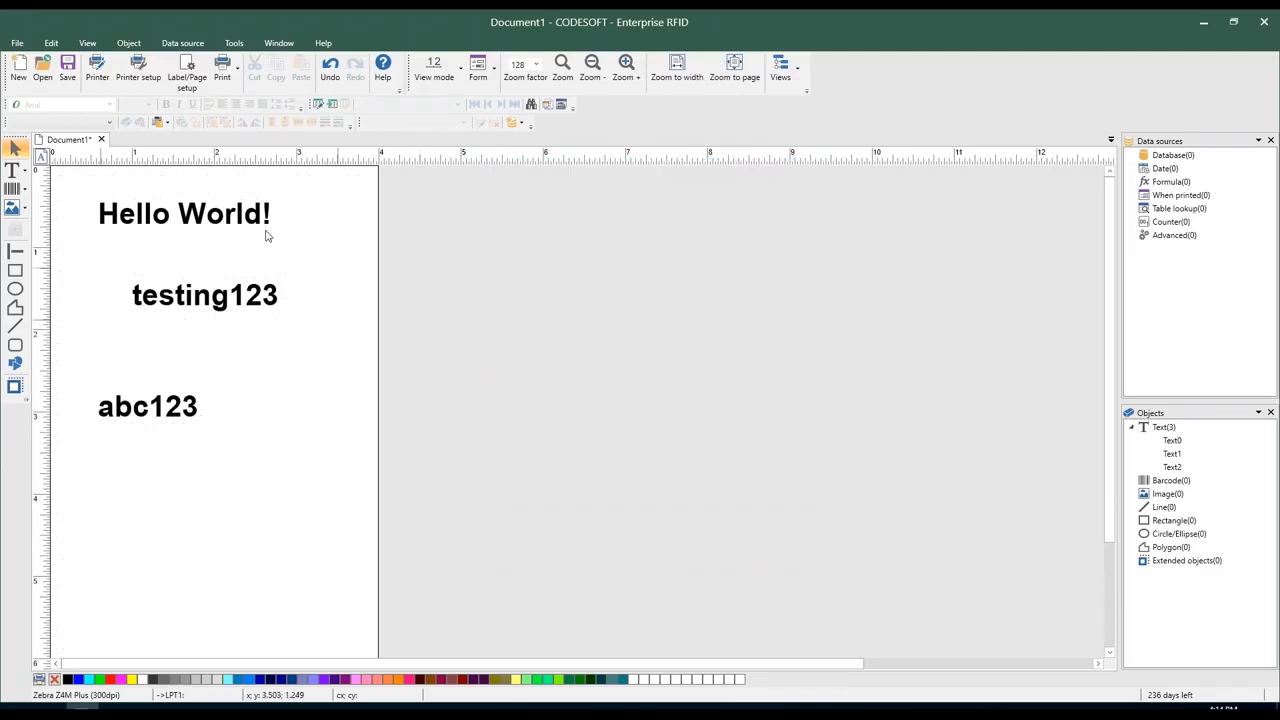